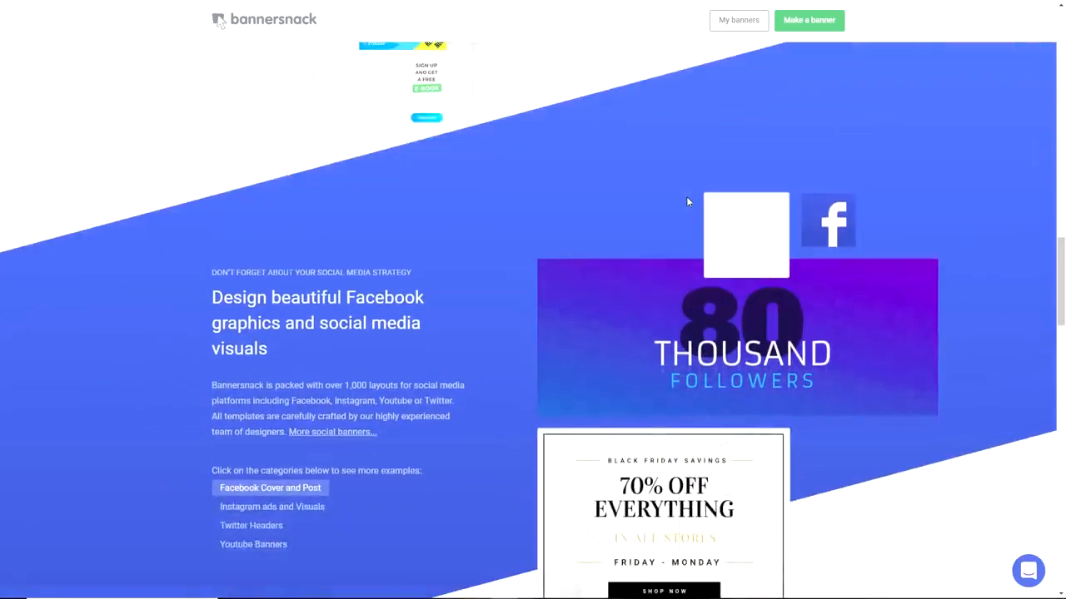
Step: Look through the Bannersnack home page and the banner template gallery
scroll(687, 202, "down", 5)
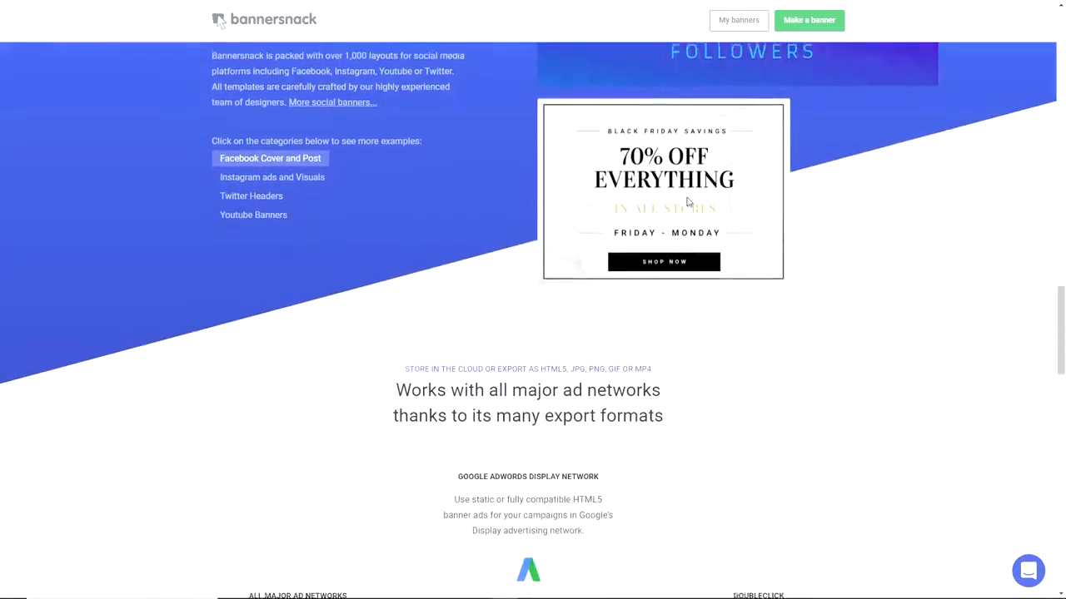
scroll(688, 201, "down", 1)
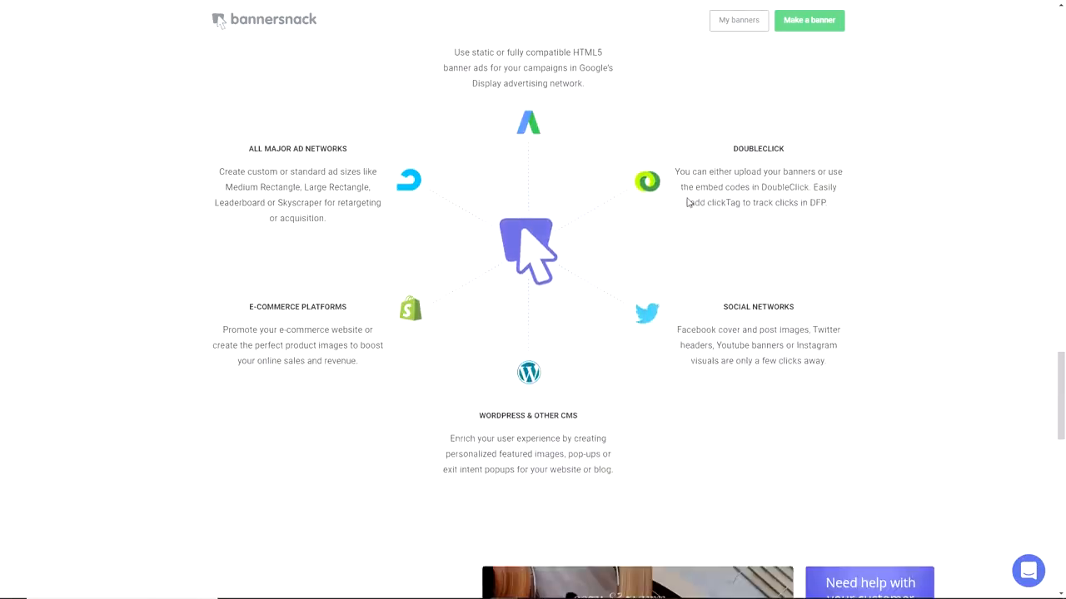
scroll(829, 382, "up", 15)
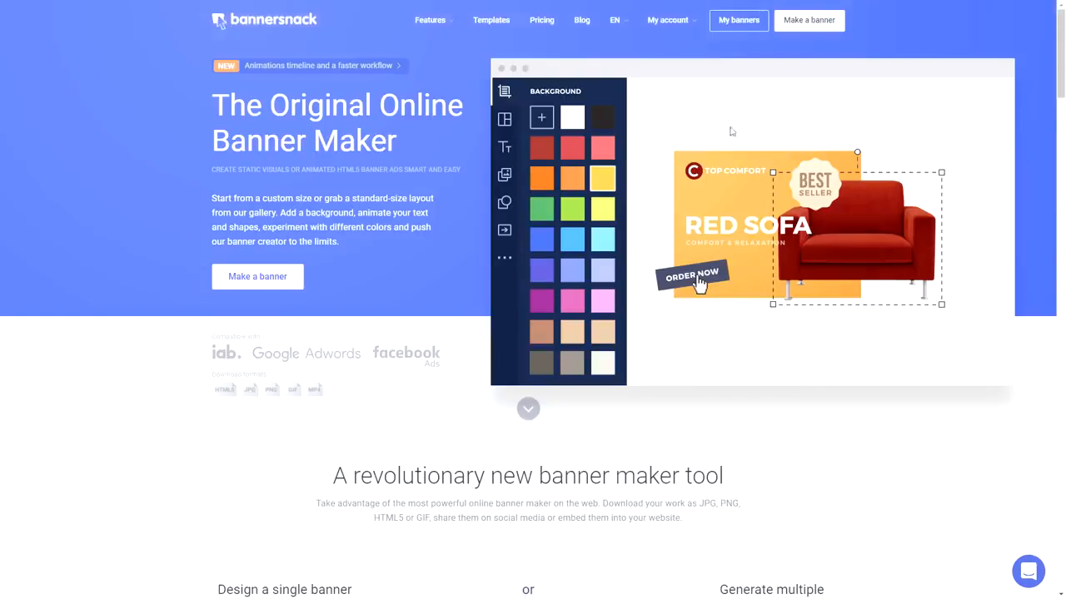
left_click(492, 23)
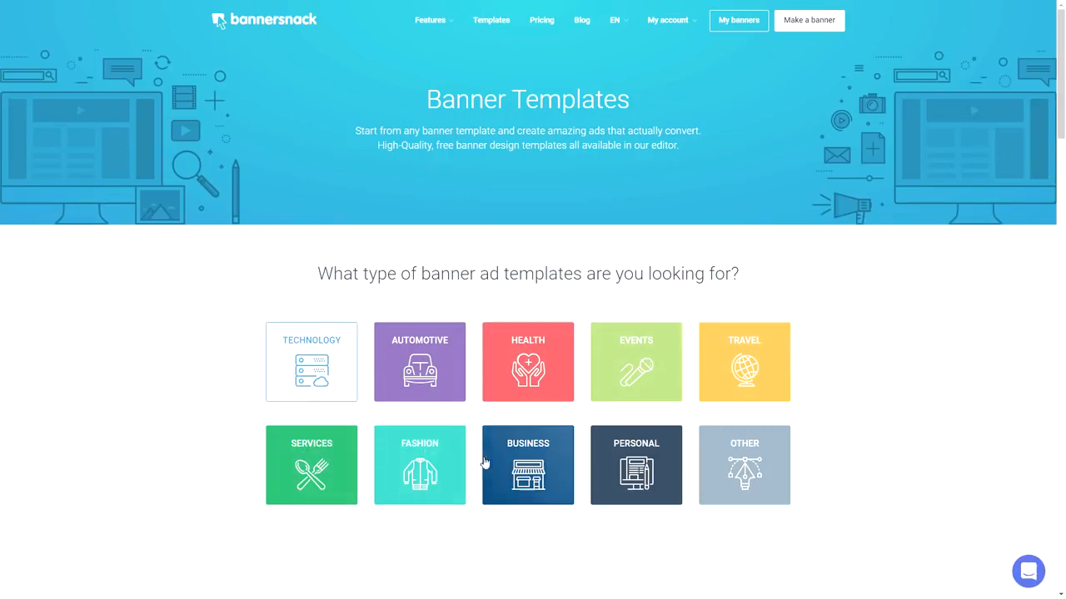
scroll(435, 464, "down", 5)
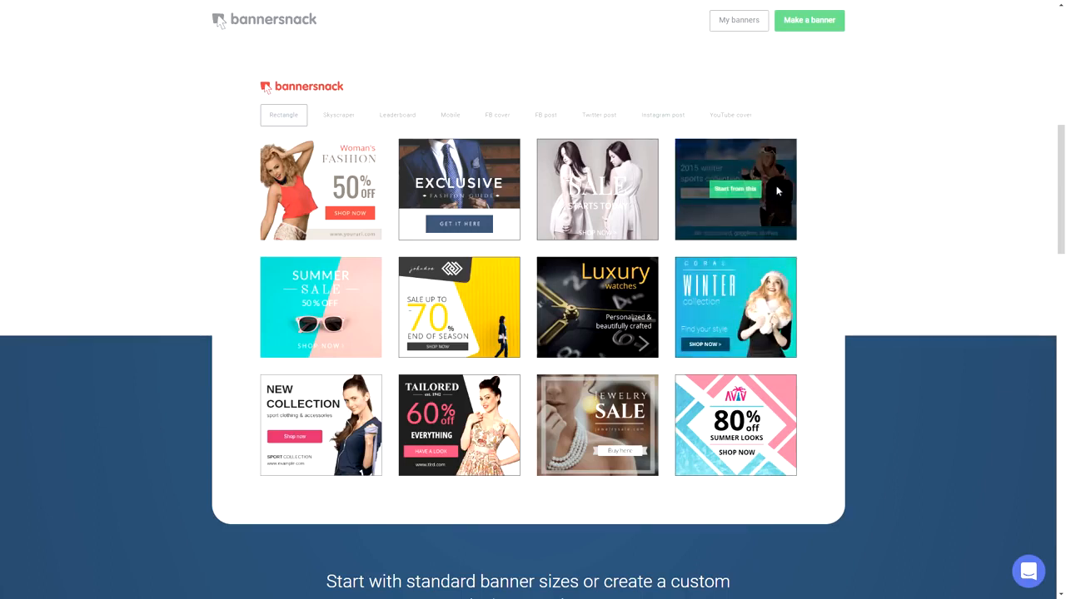
Step: Start a new single banner in the Facebook Cover size
left_click(807, 29)
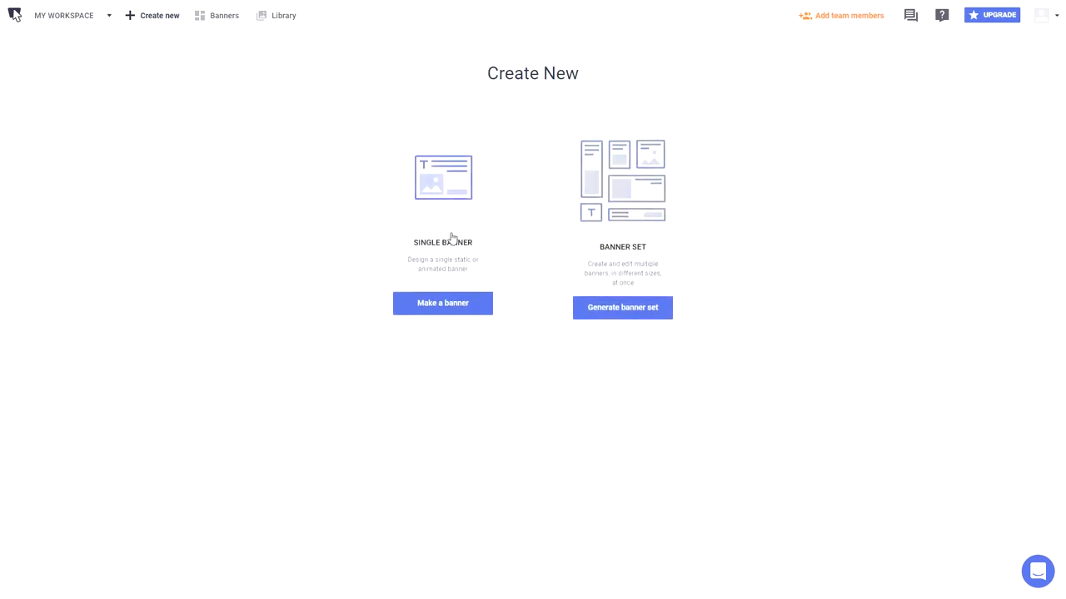
left_click(443, 311)
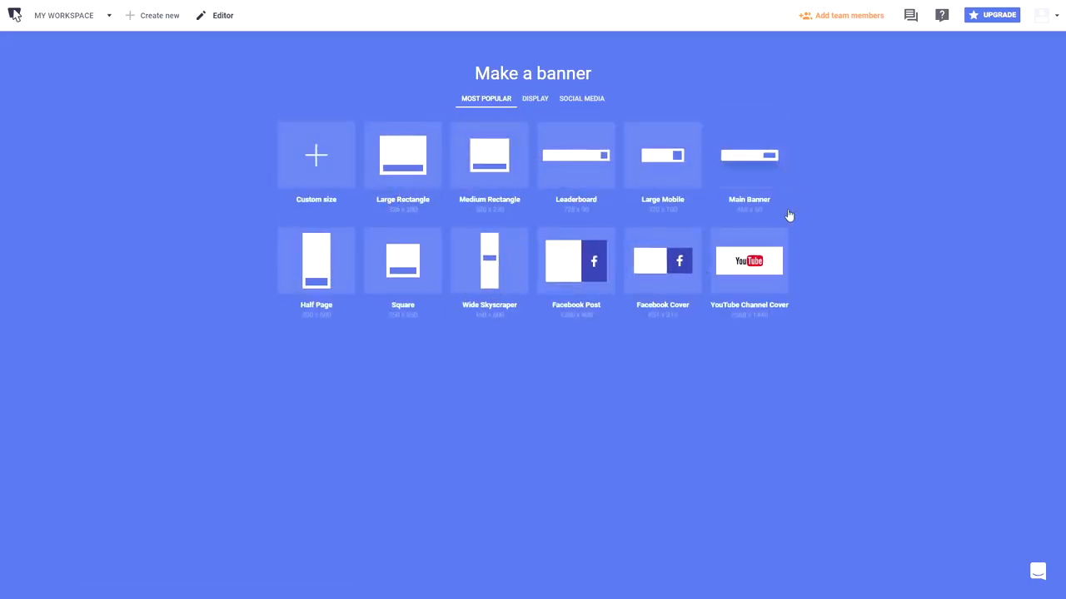
left_click(671, 260)
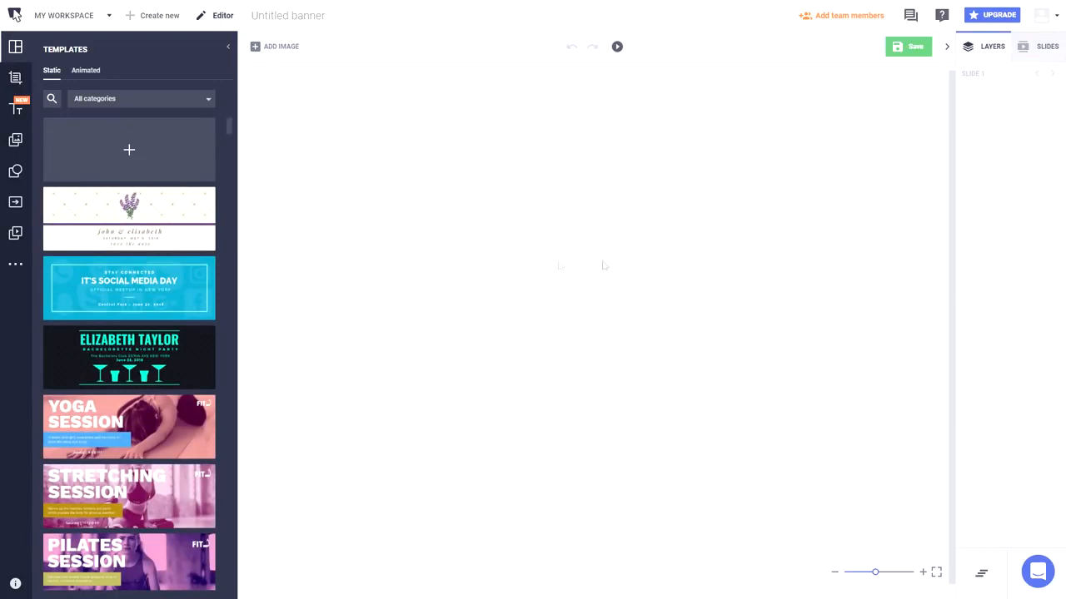
Step: Apply the static Tae Bo template to the banner and select its Headline layer
scroll(130, 209, "down", 3)
scroll(130, 210, "down", 2)
left_click(92, 248)
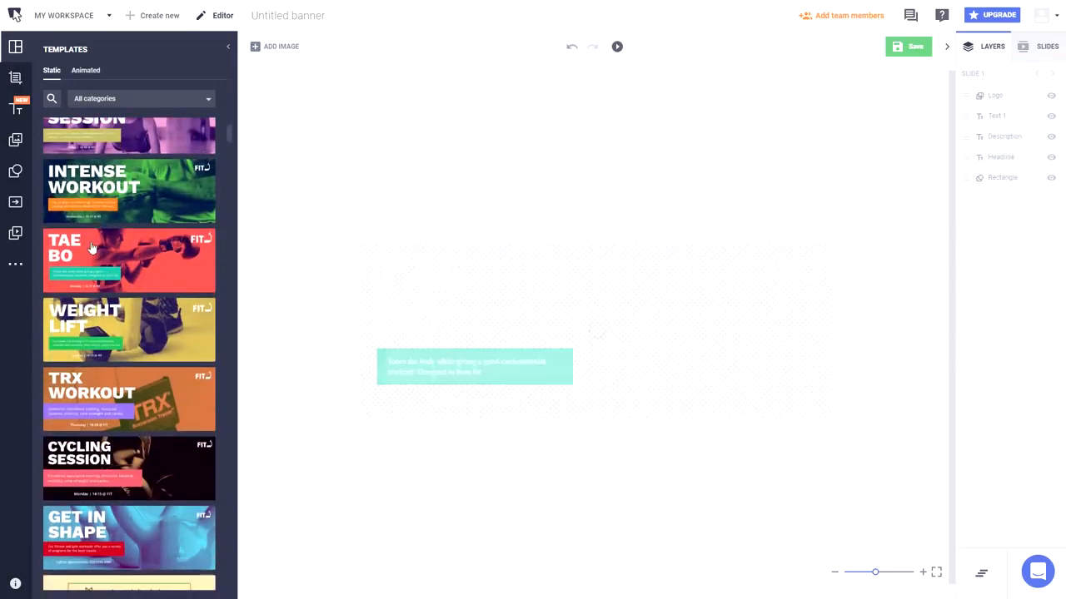
left_click(995, 158)
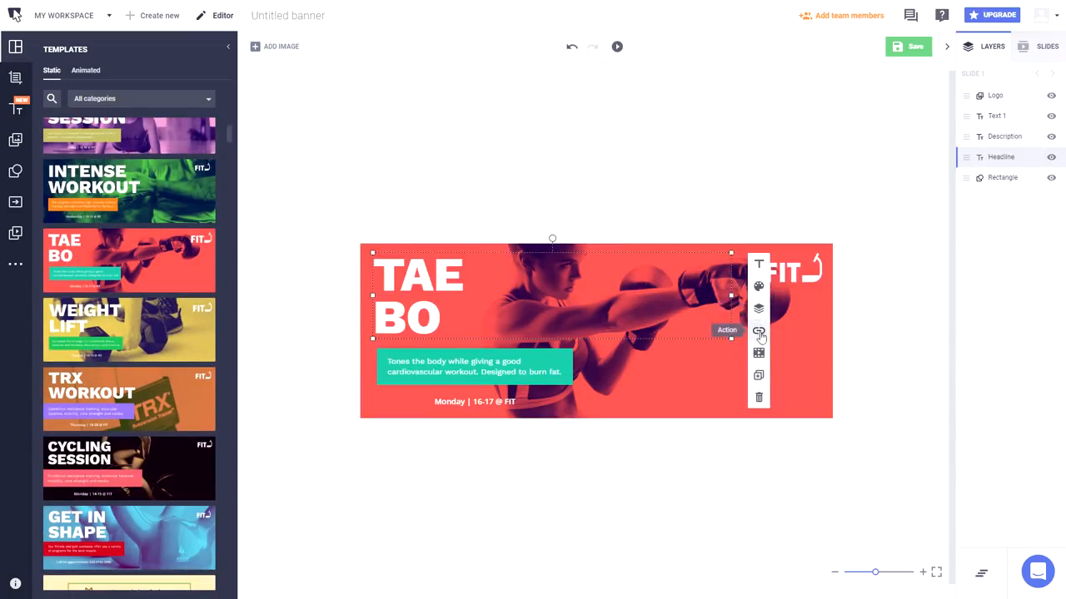
scroll(192, 366, "down", 3)
left_click(188, 406)
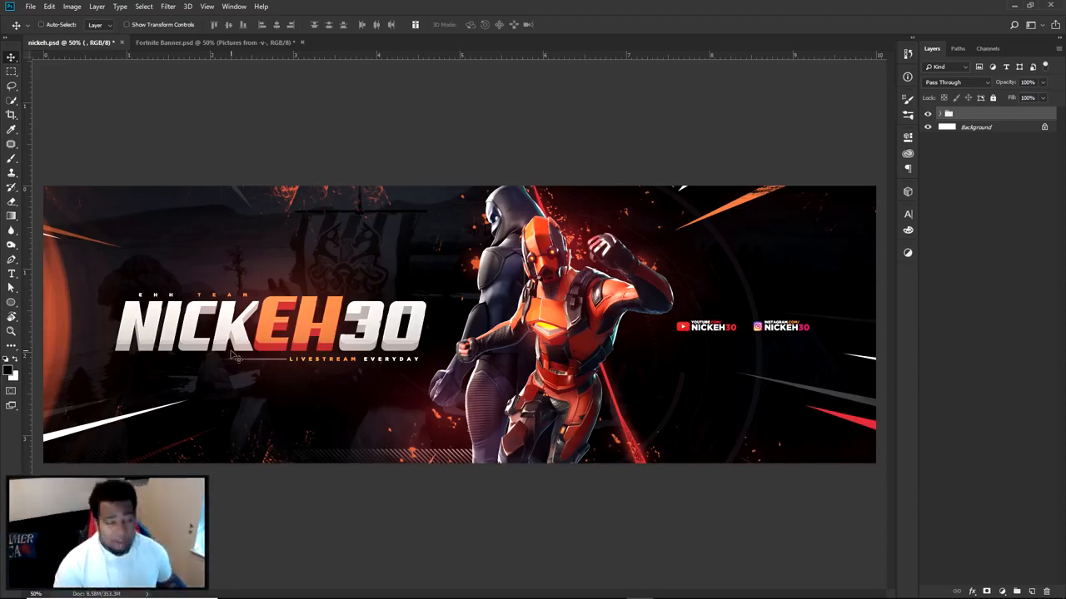
Step: Show the Fortnite Banner.psd document in Photoshop and select its Fnbr.co layer
left_click(185, 42)
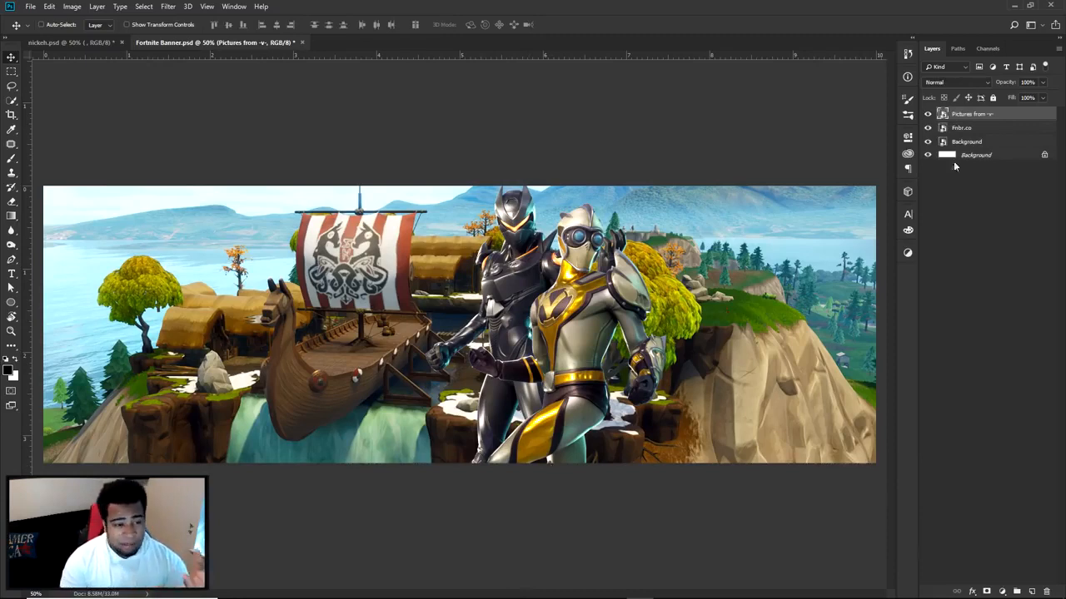
left_click(962, 129)
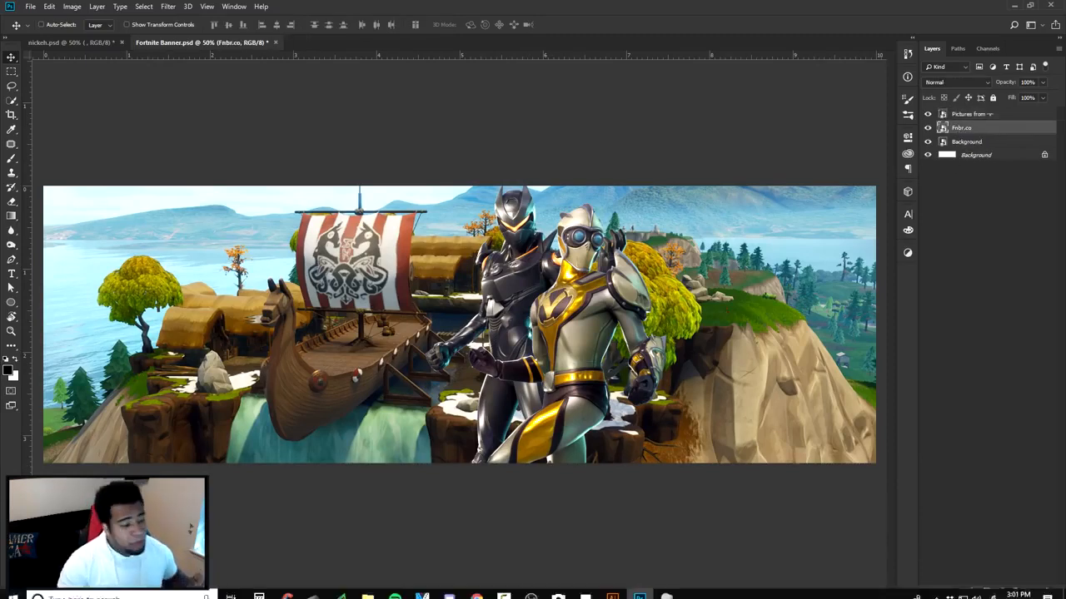
Step: Switch to the fnbr.co website in Chrome and view its home, PNG and icons pages
mouse_move(481, 590)
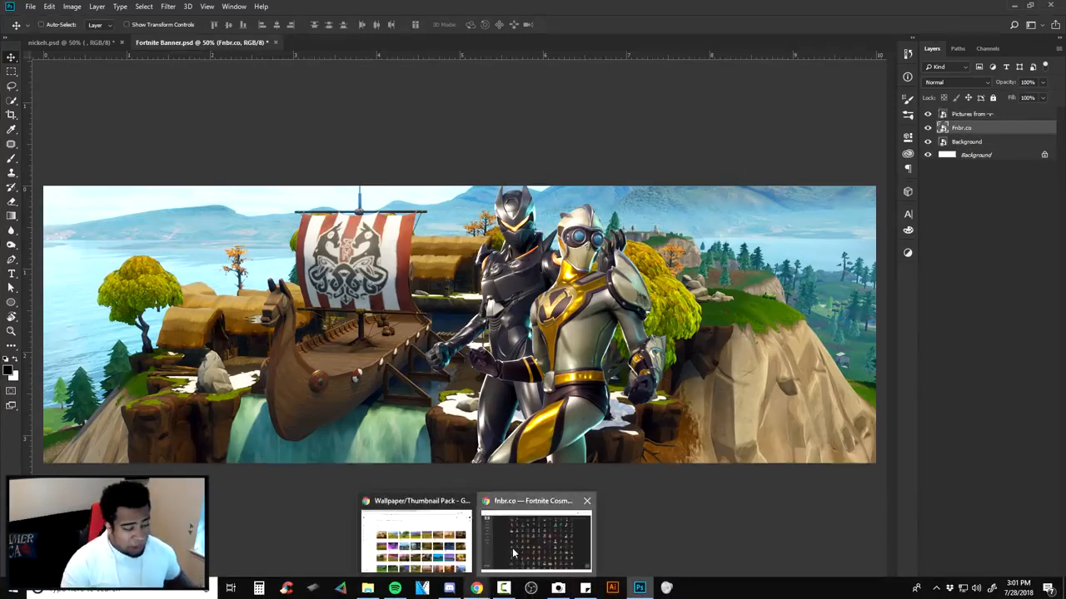
left_click(511, 547)
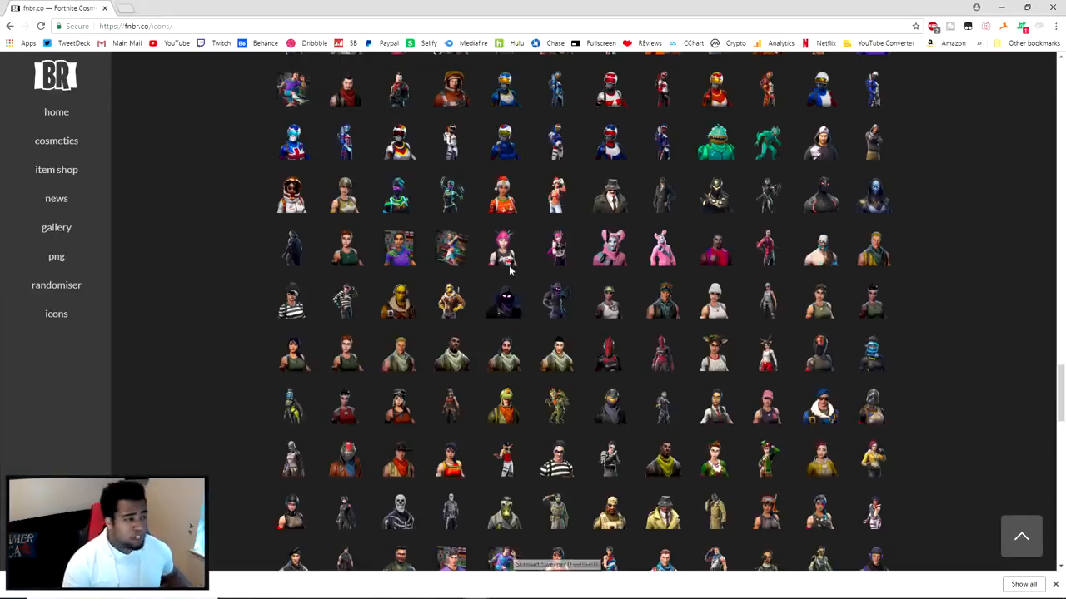
scroll(474, 263, "up", 6)
left_click_drag(149, 27, 173, 26)
key("BackSpace")
key("Return")
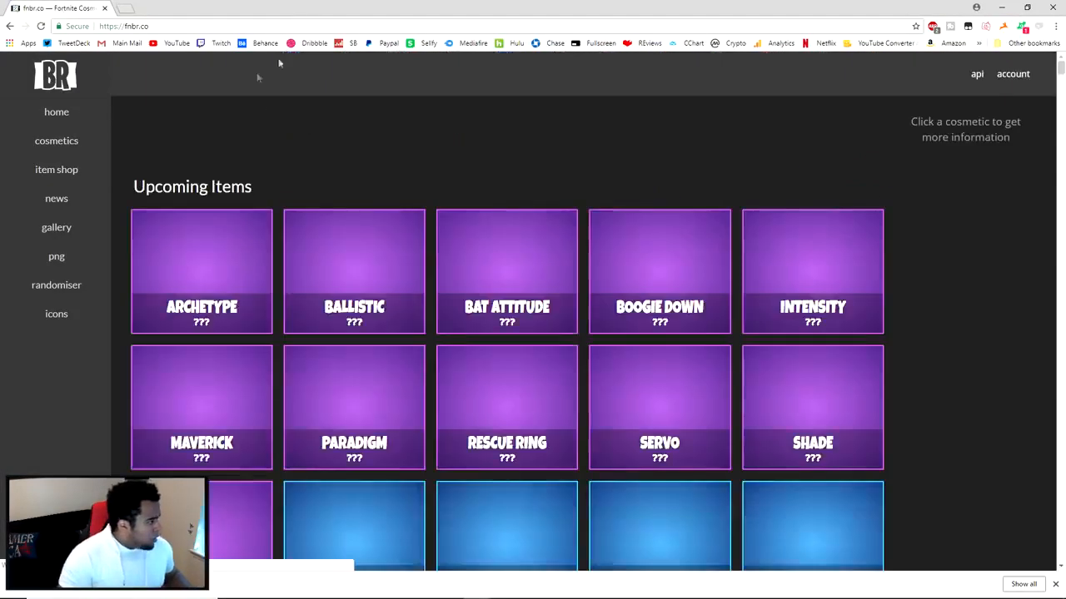
left_click(57, 256)
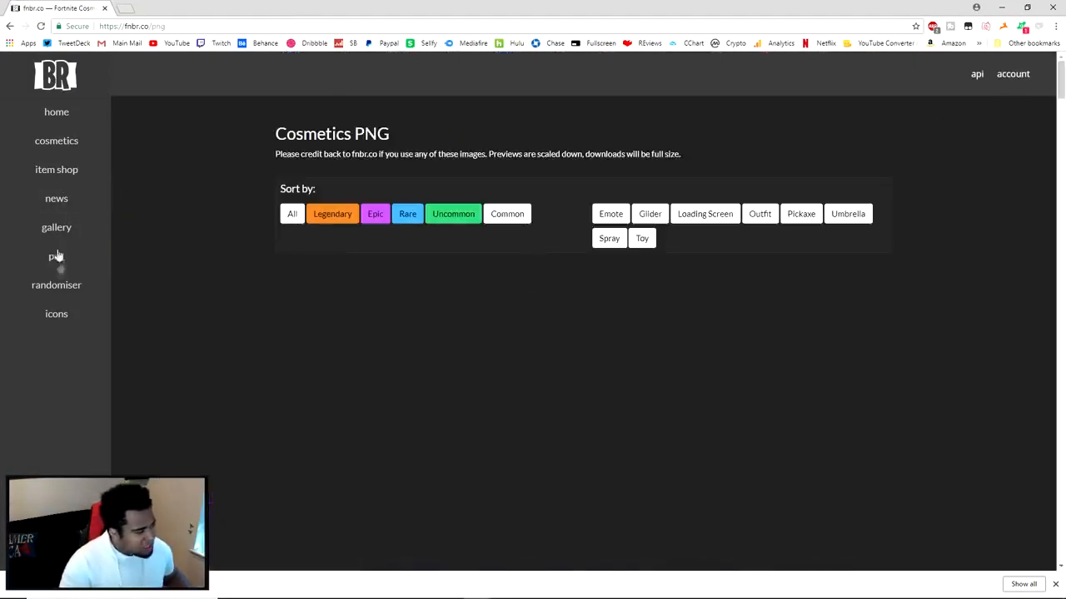
left_click(55, 315)
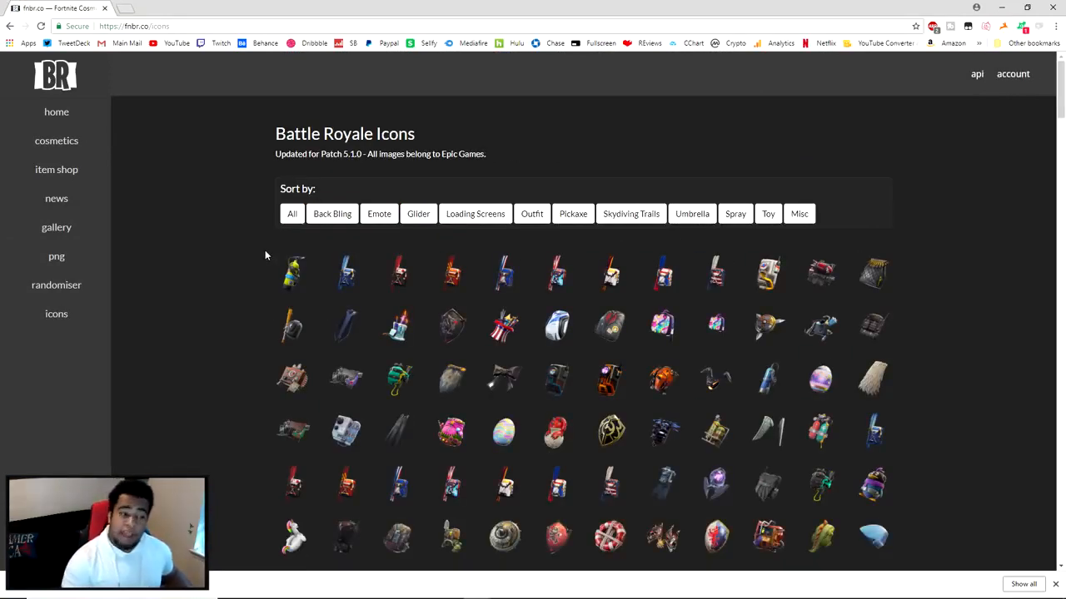
Step: Switch back to Photoshop, select the silver-and-gold character's layer and show its free transform bounds
left_click(640, 586)
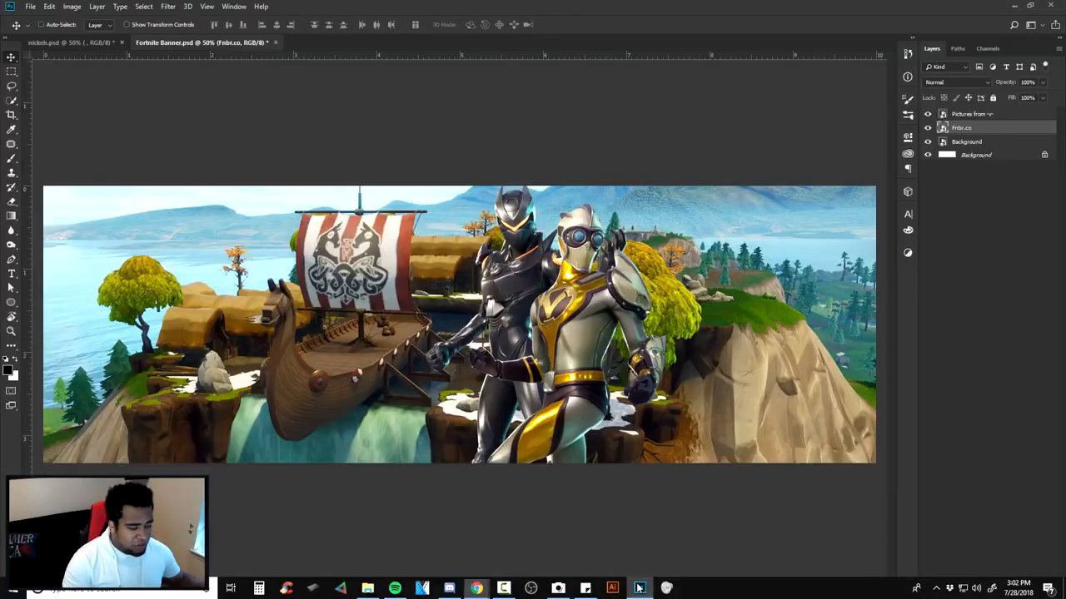
left_click(607, 338, "ctrl")
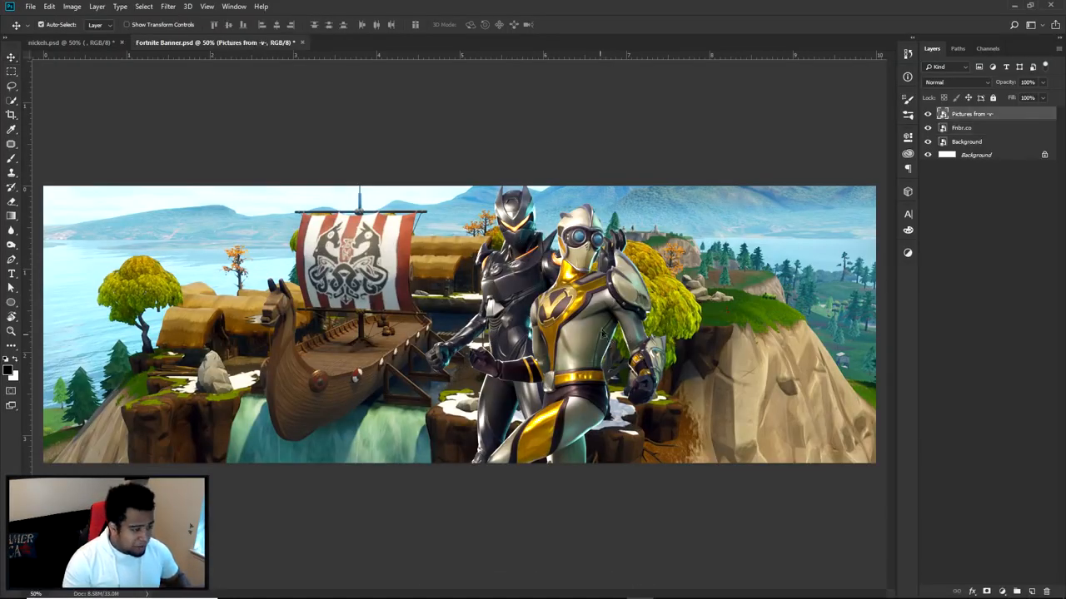
key("ctrl+t")
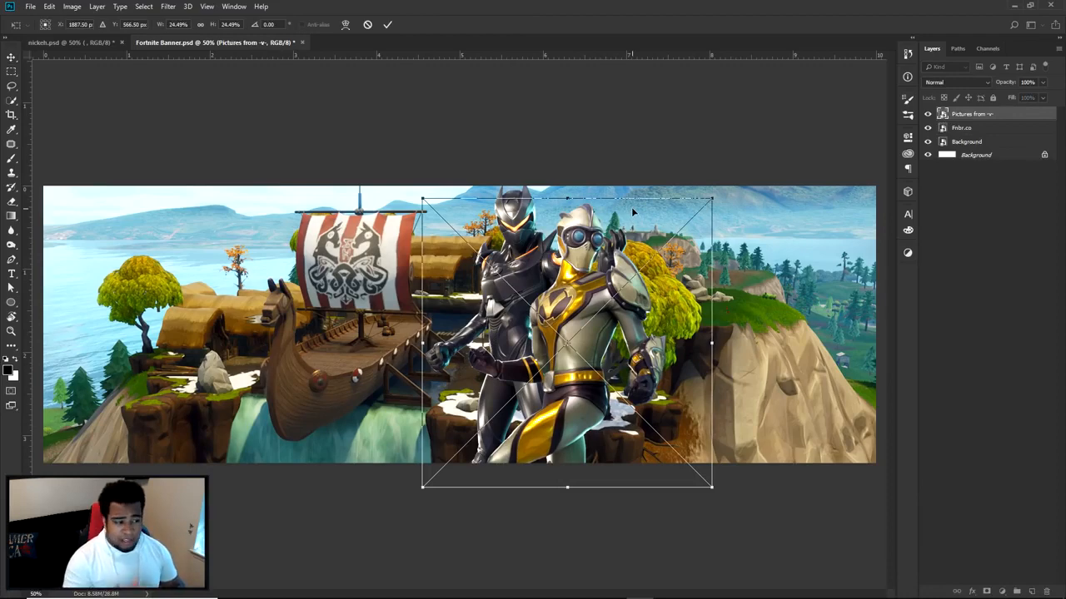
key("Return")
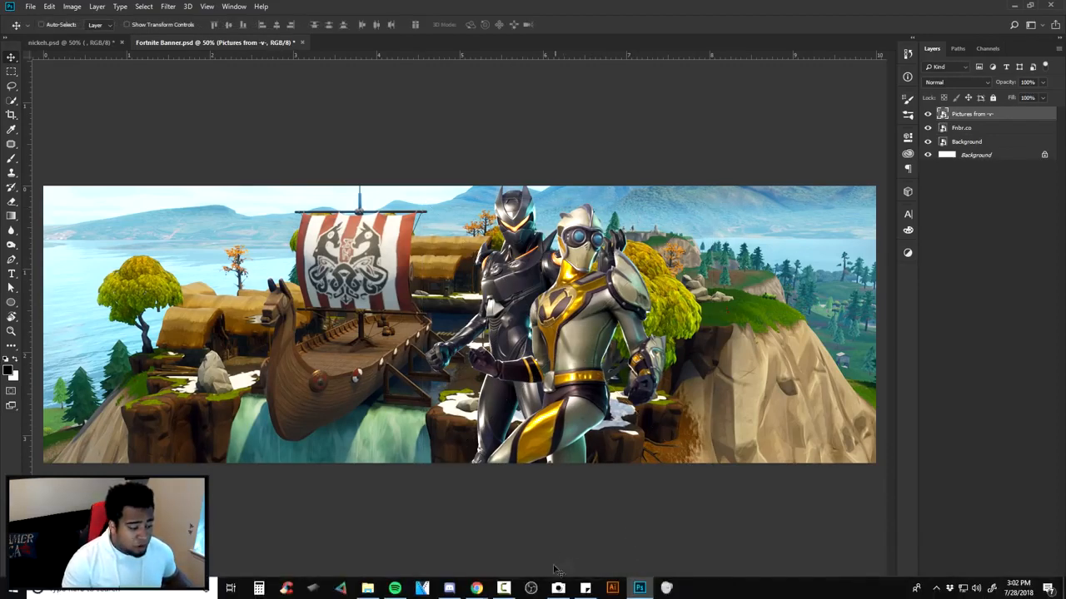
Step: Switch to Chrome, look through the outfit images on the fnbr.co icons page and show the image options for a full-body outfit
left_click(475, 587)
scroll(649, 266, "down", 10)
scroll(649, 266, "down", 5)
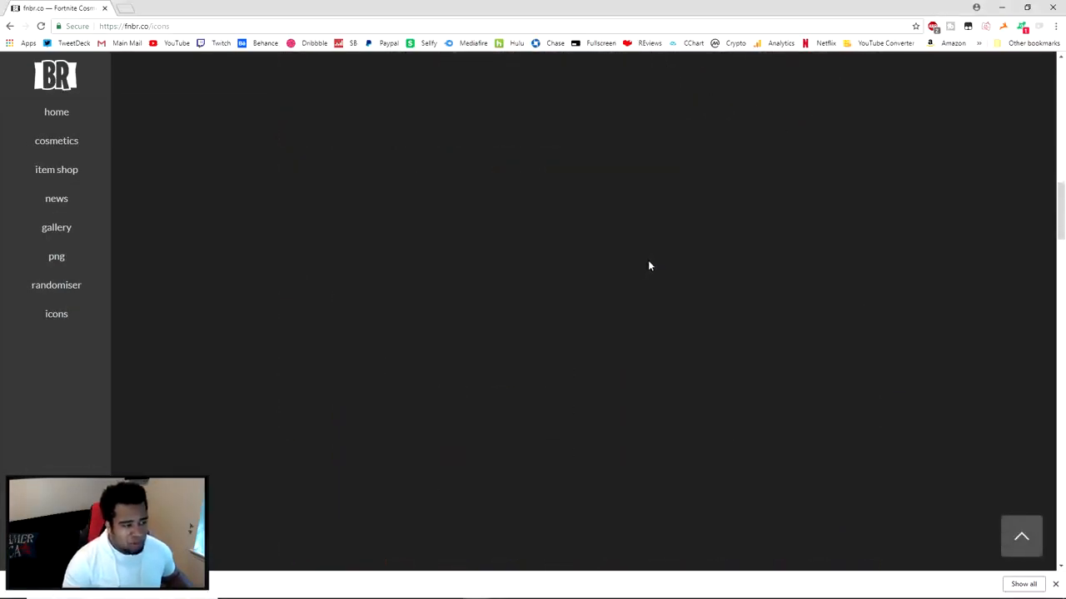
scroll(647, 264, "down", 15)
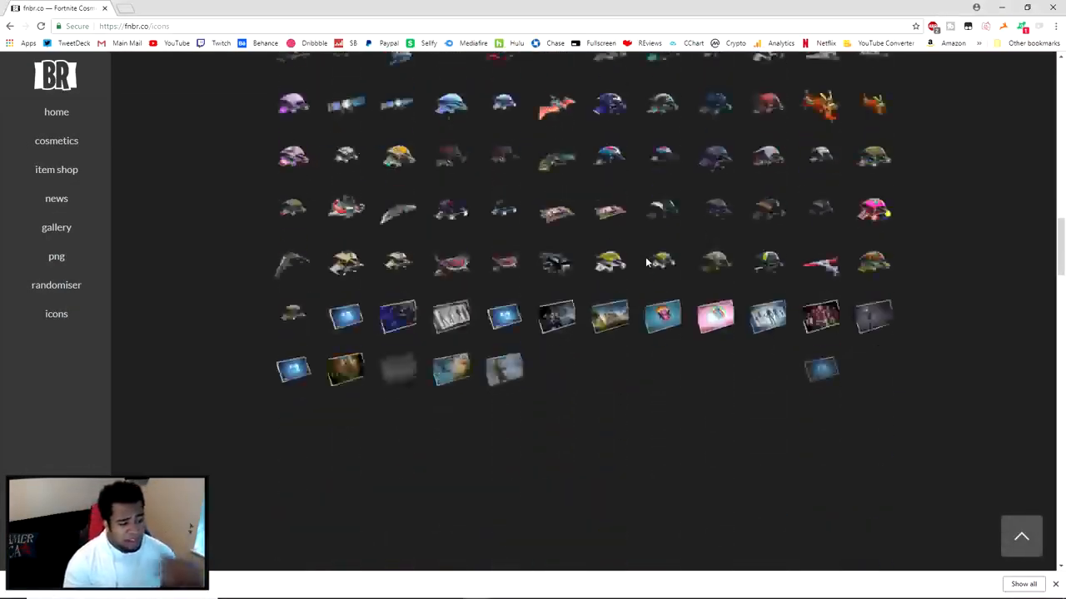
scroll(642, 251, "down", 5)
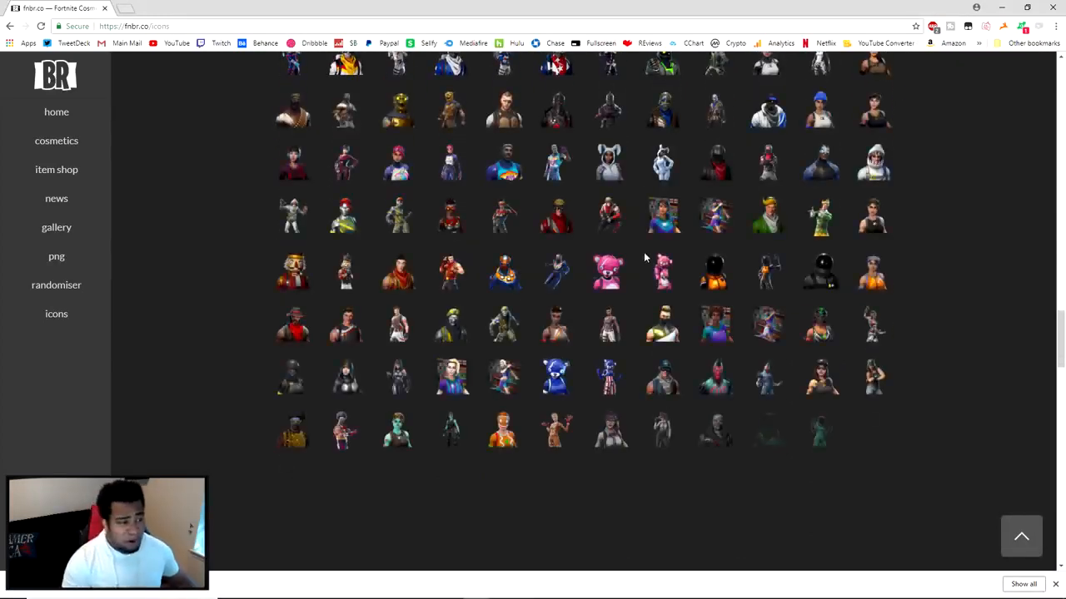
scroll(645, 242, "down", 1)
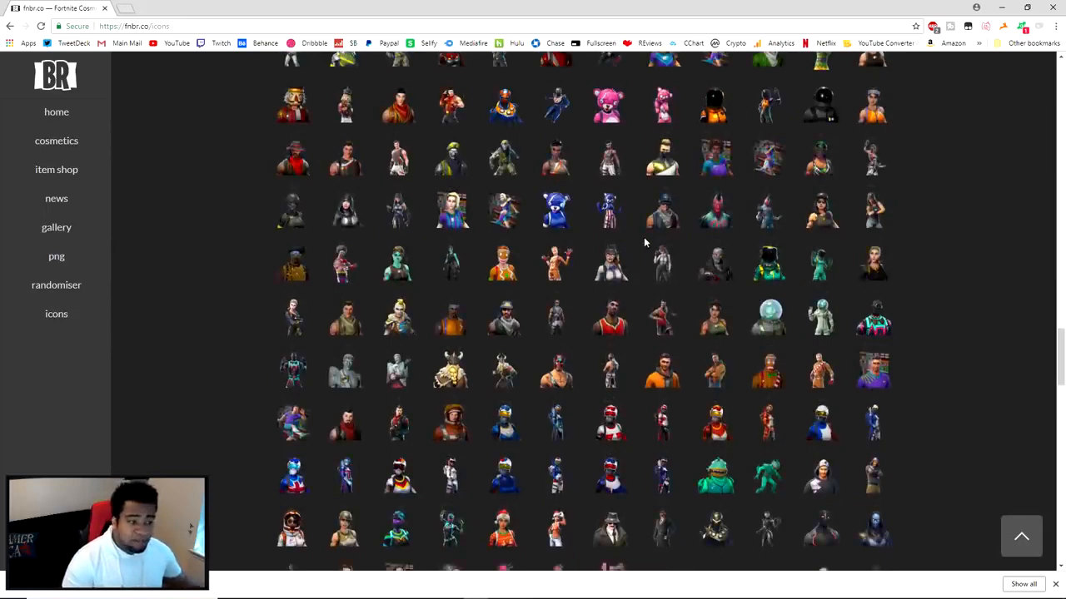
scroll(644, 240, "down", 1)
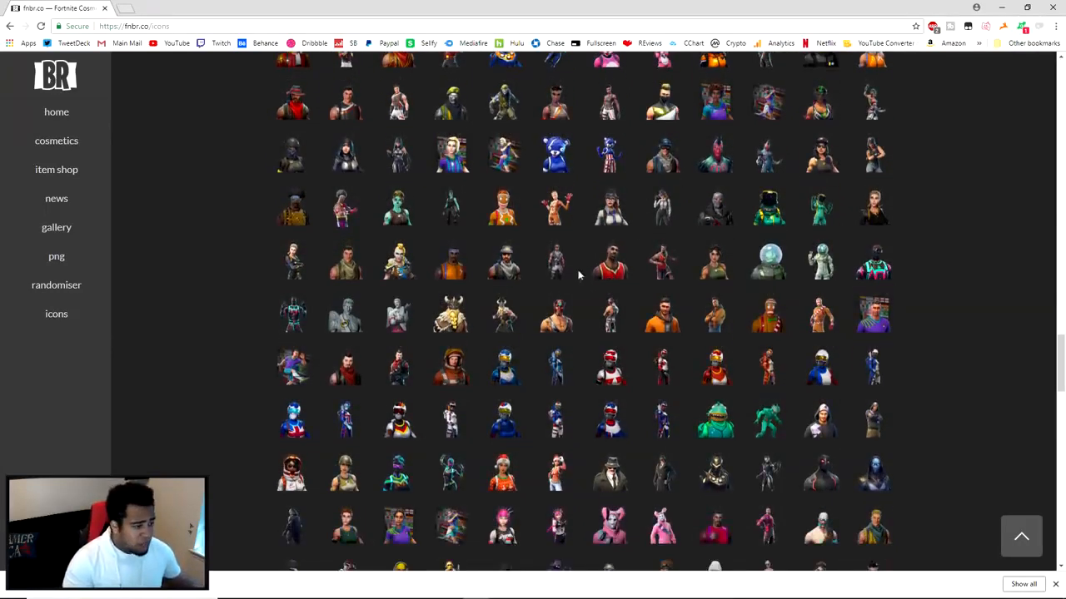
scroll(562, 310, "down", 2)
scroll(545, 283, "up", 3)
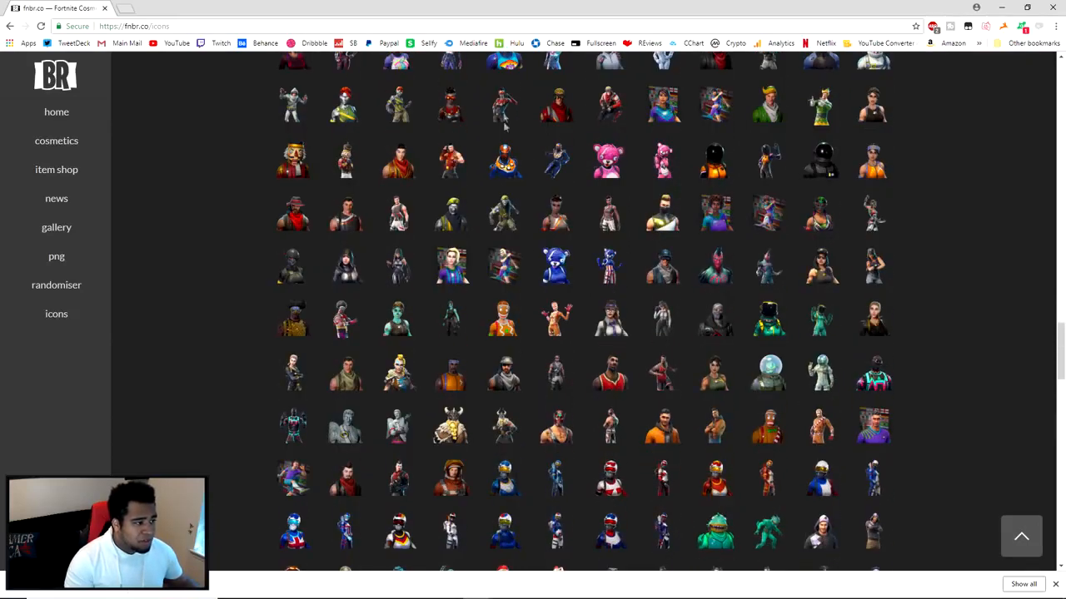
scroll(523, 179, "up", 3)
scroll(520, 177, "up", 3)
scroll(472, 210, "down", 3)
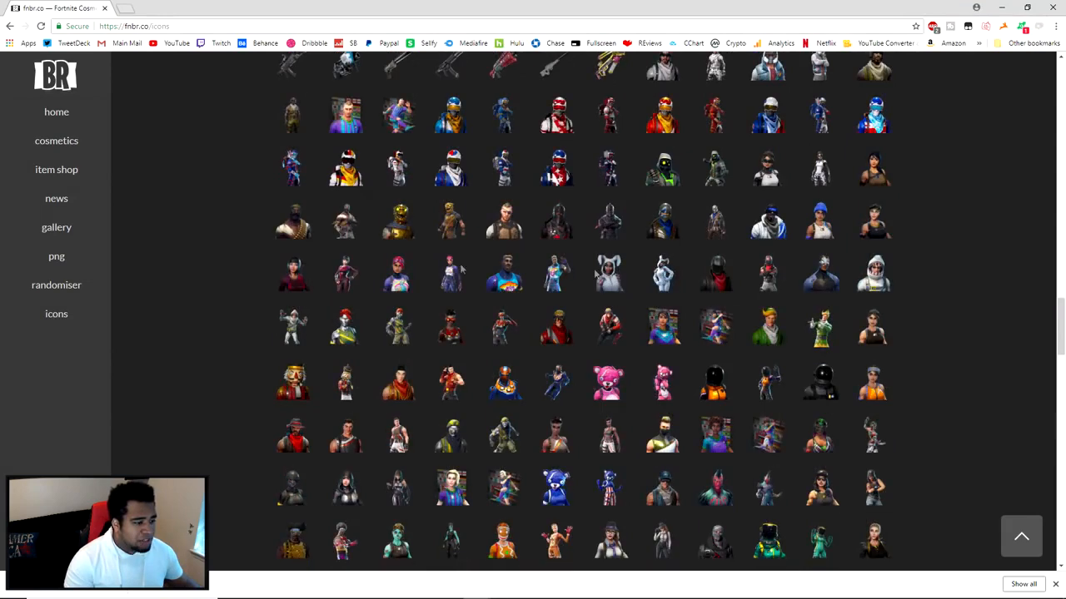
right_click(558, 381)
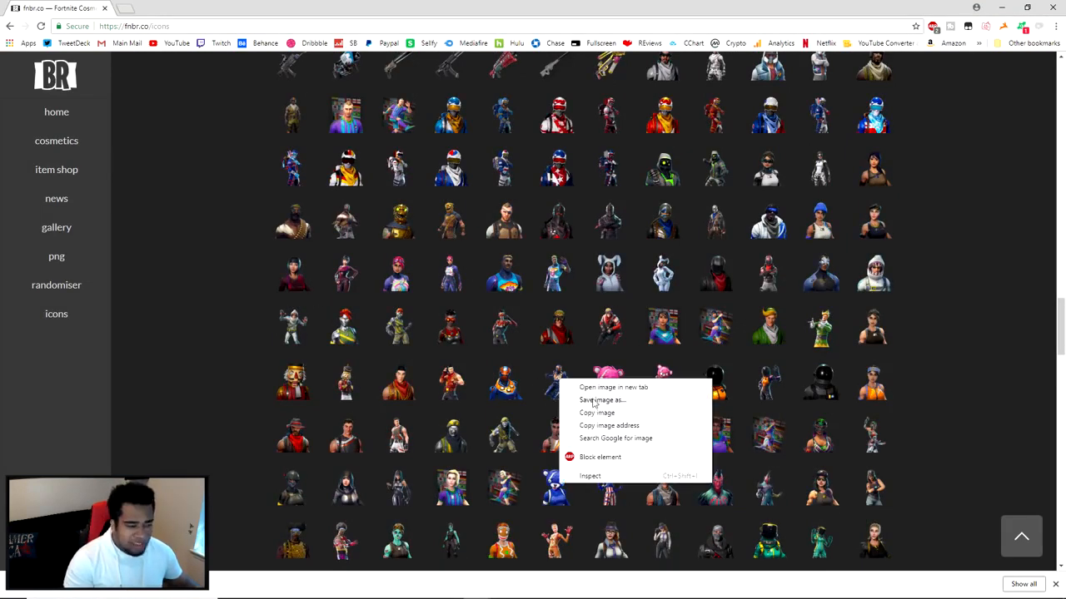
left_click(911, 418)
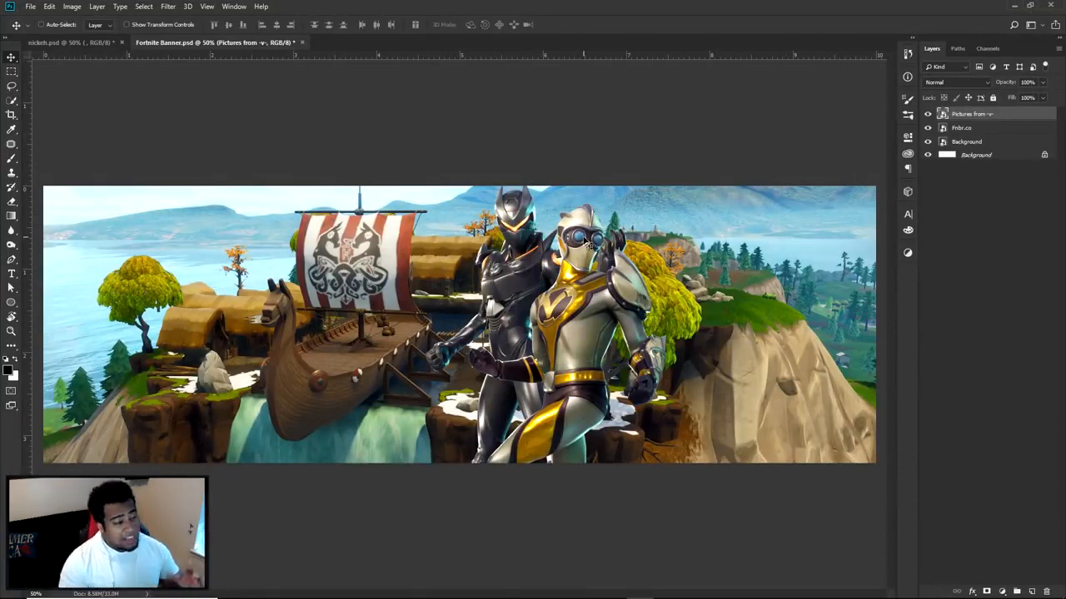
Step: Compare the finished nickeh.psd banner with Fortnite Banner.psd, ending on Fortnite Banner.psd
left_click(76, 41)
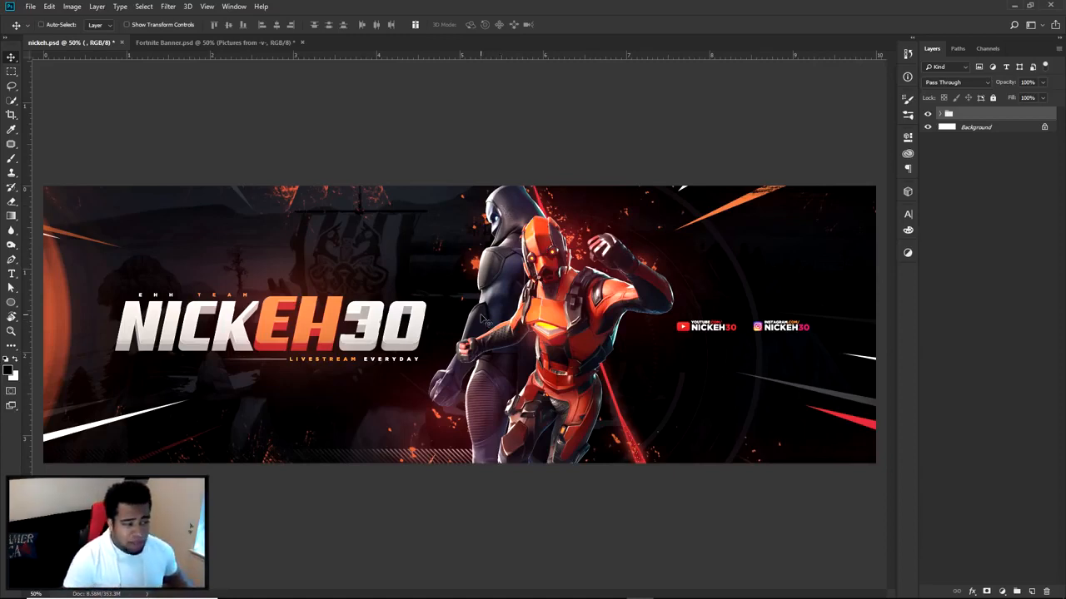
key("ctrl+Tab")
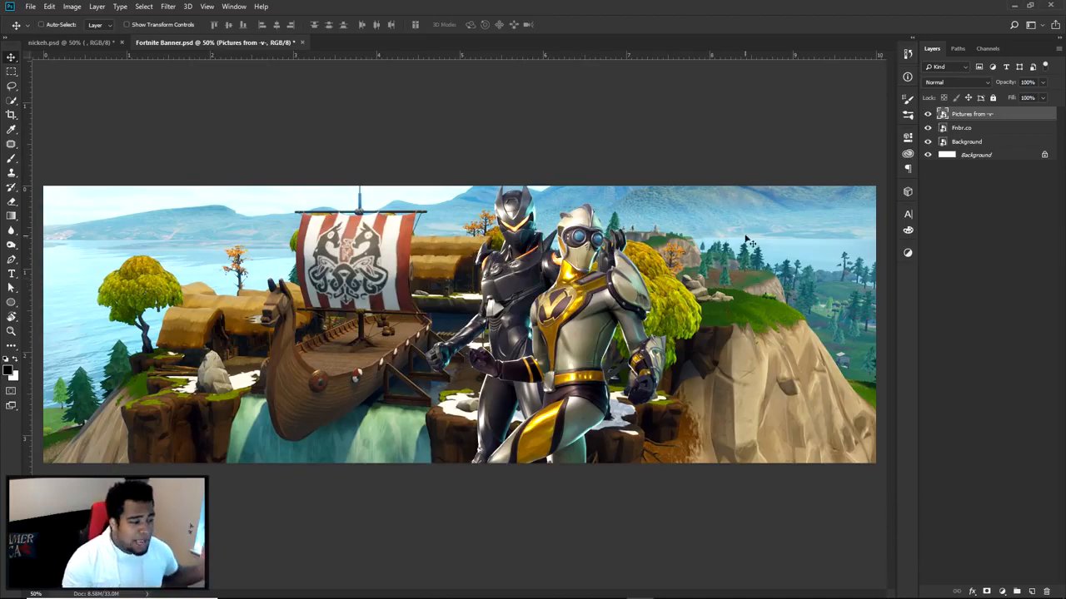
left_click(81, 43)
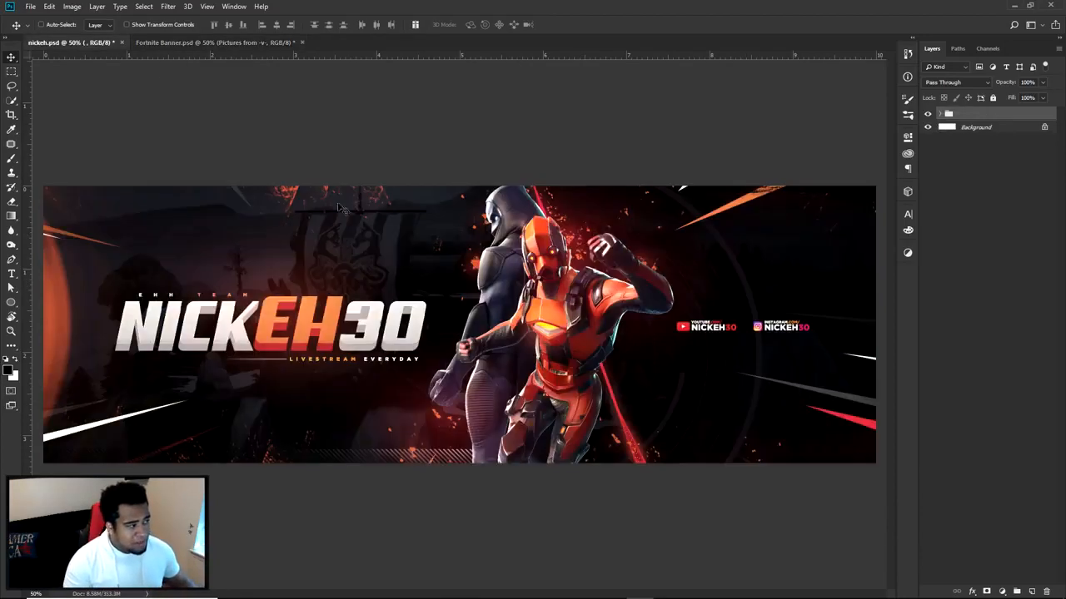
left_click(232, 43)
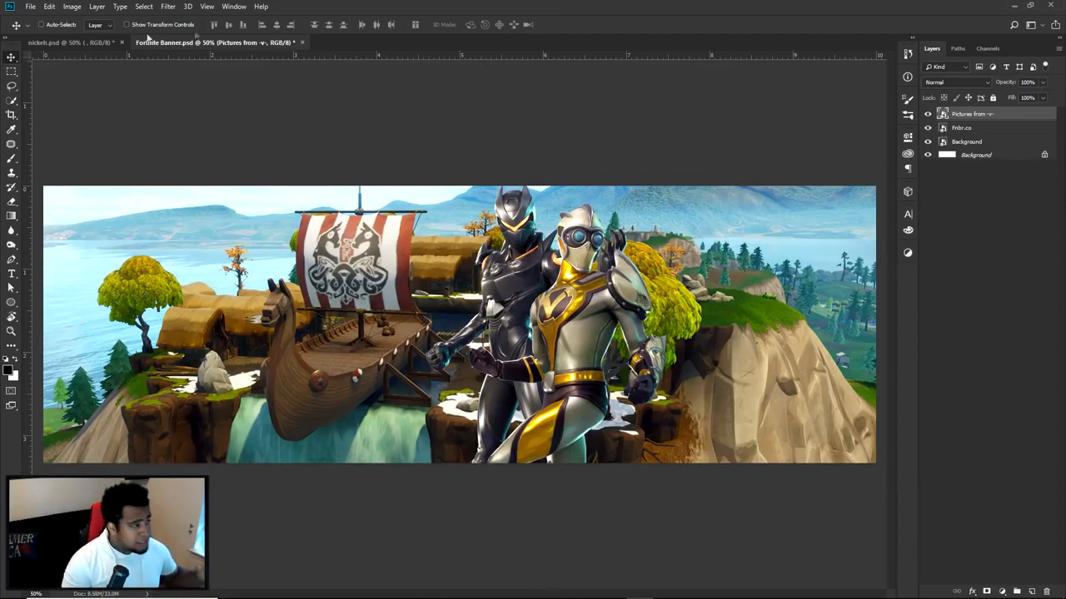
Step: Check the nickeh.psd reference and add a Gradient Map adjustment layer directly above the background scenery image in Fortnite Banner.psd
left_click(73, 41)
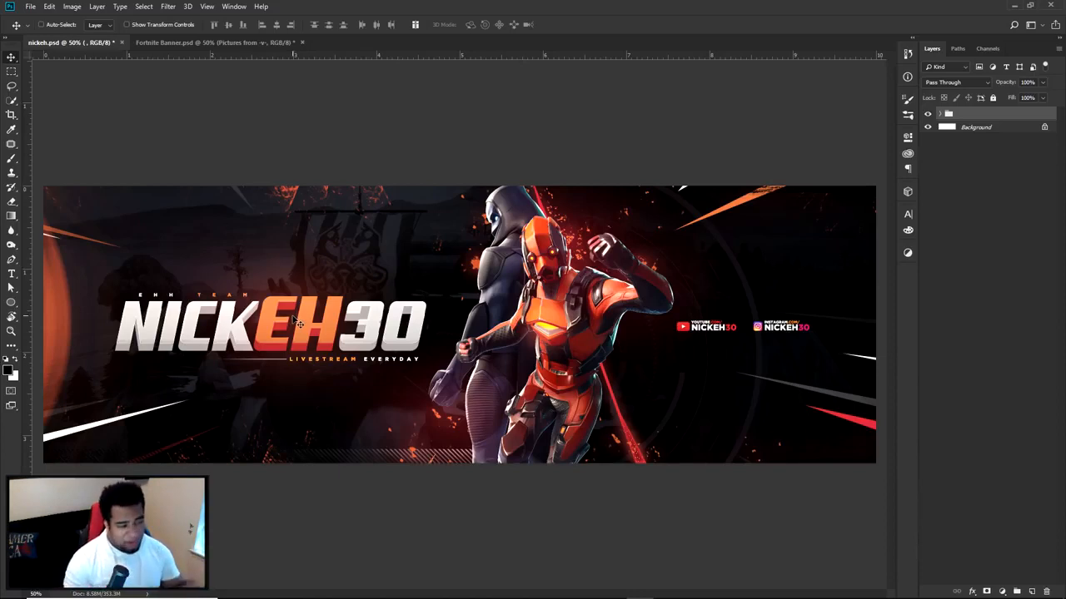
left_click(236, 42)
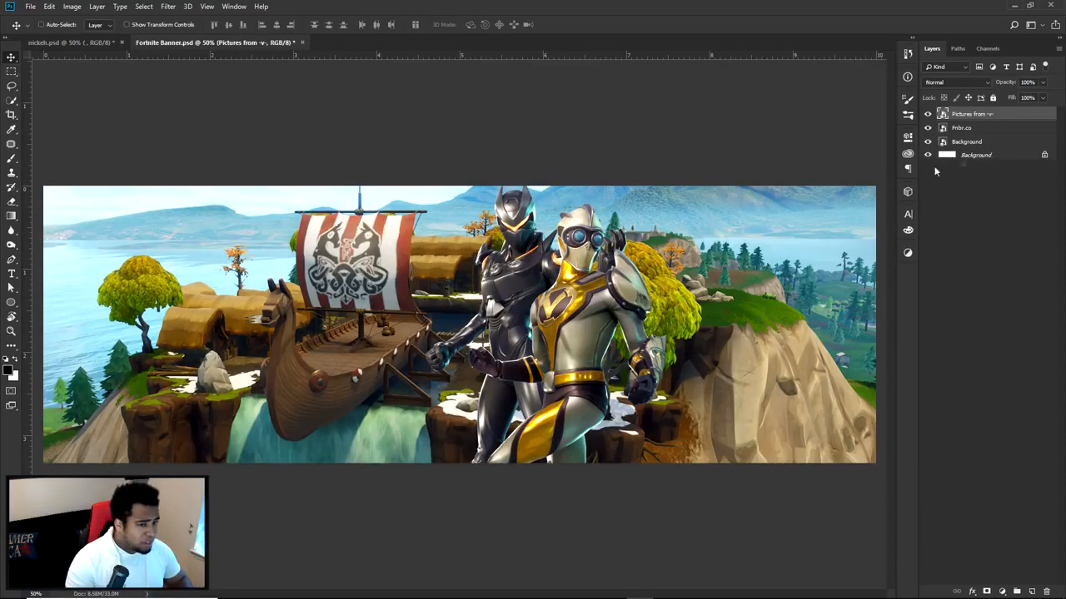
left_click(976, 145)
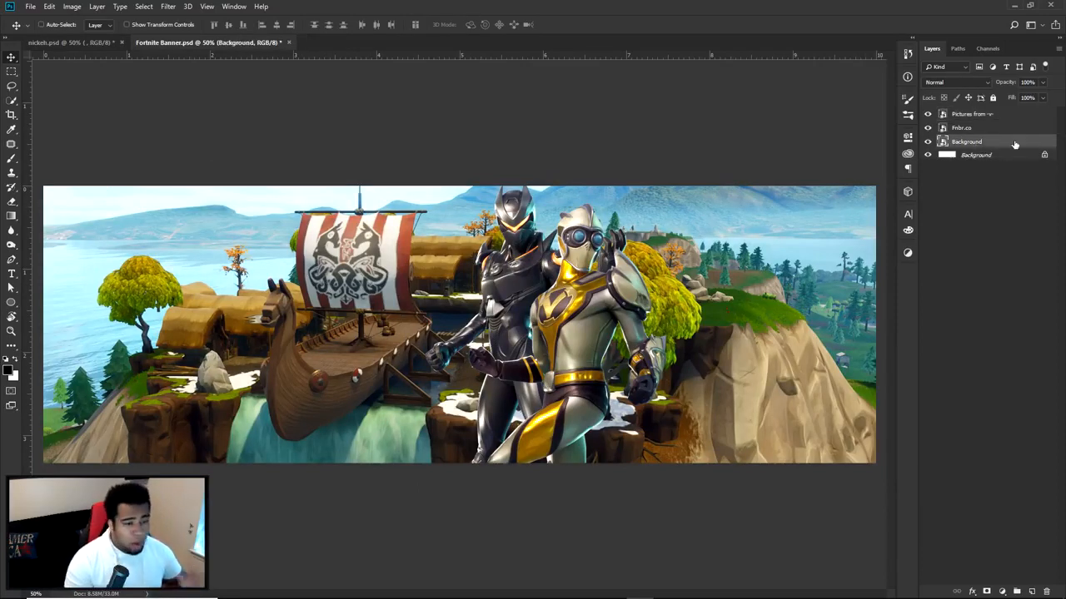
double_click(1014, 145)
left_click(995, 376)
left_click(1002, 591)
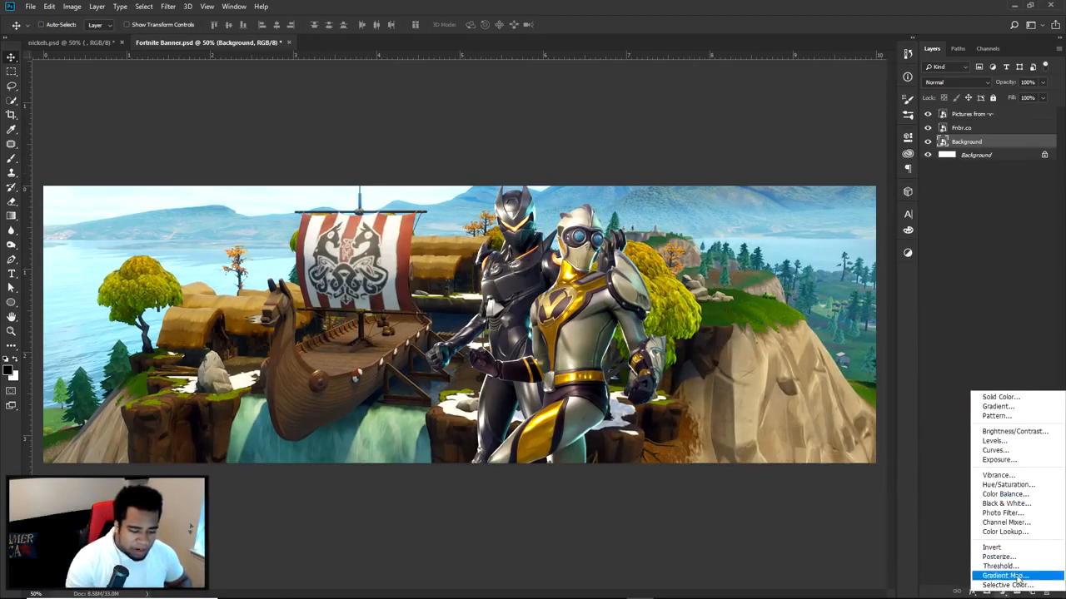
left_click(1005, 575)
Step: Preview the last dark custom preset for the gradient map and examine the colours of its two end stops
left_click(845, 181)
scroll(841, 366, "down", 5)
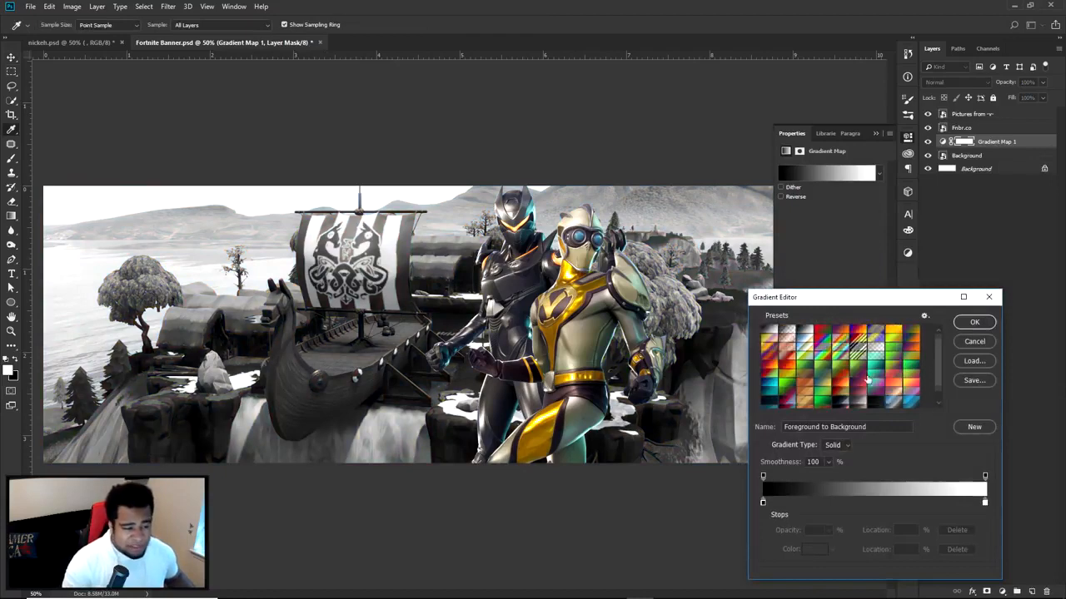
left_click(880, 402)
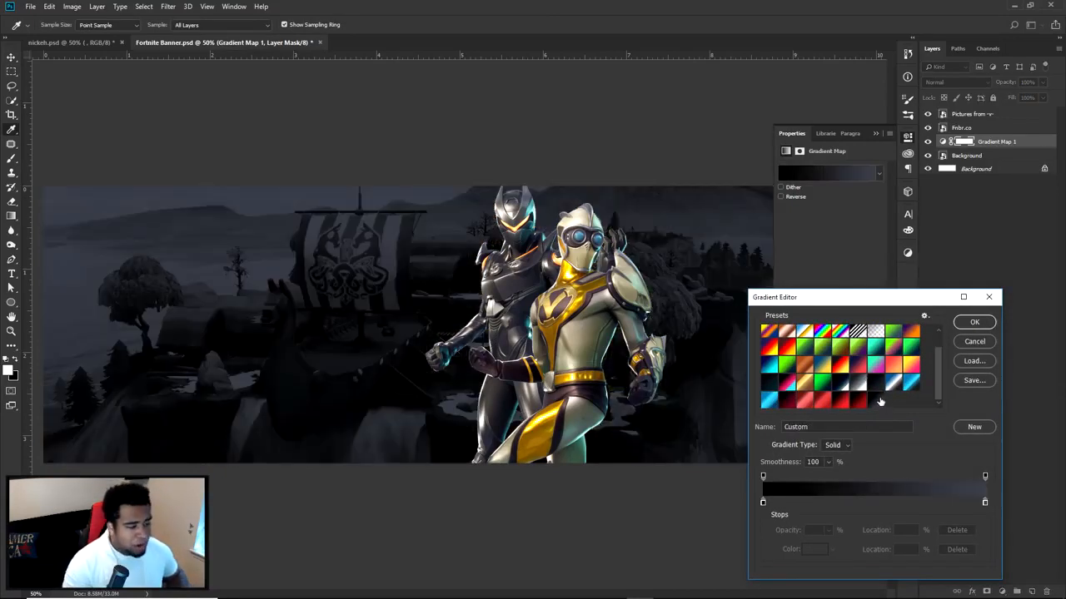
left_click(762, 503)
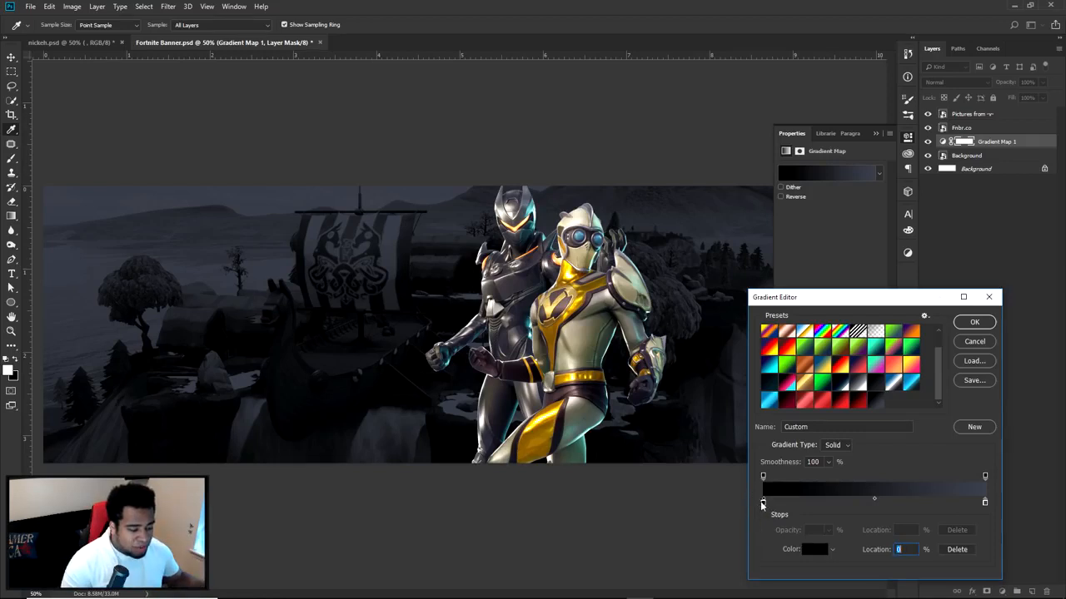
double_click(763, 503)
left_click_drag(545, 376, 696, 253)
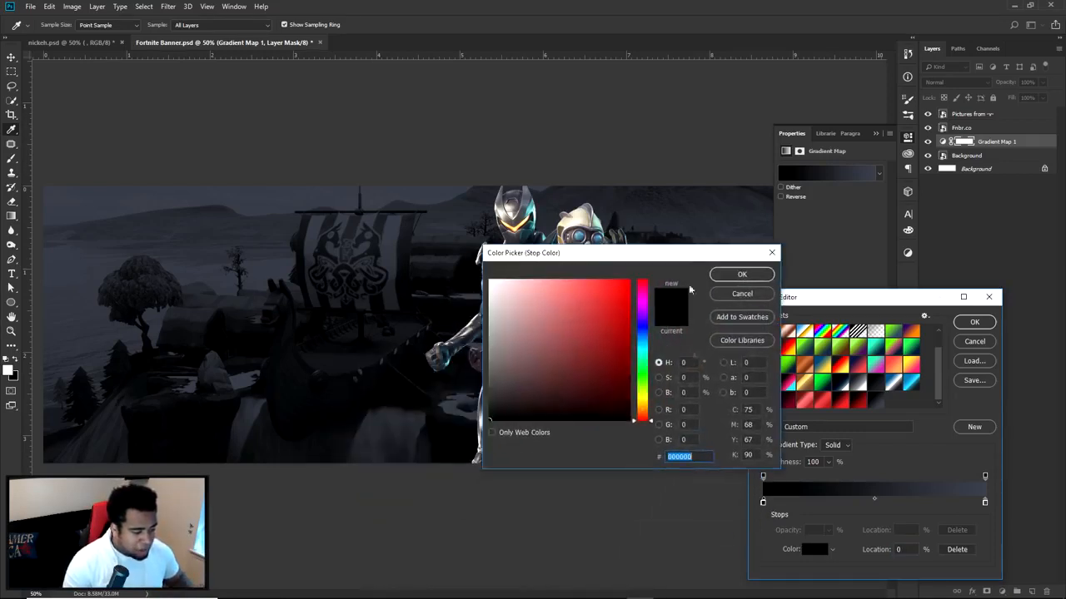
left_click(741, 276)
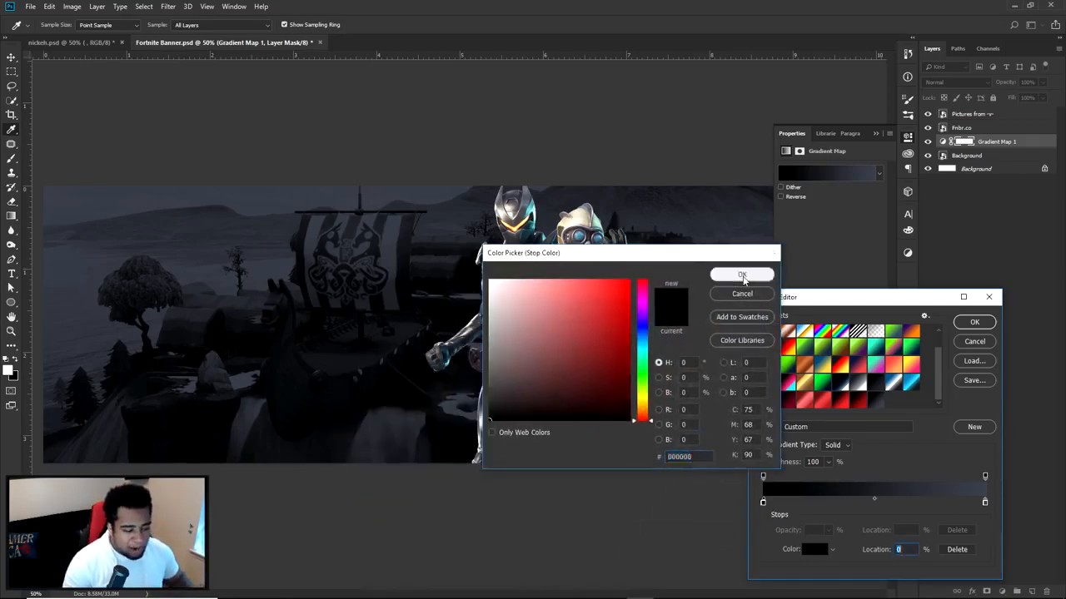
left_click(985, 502)
double_click(985, 502)
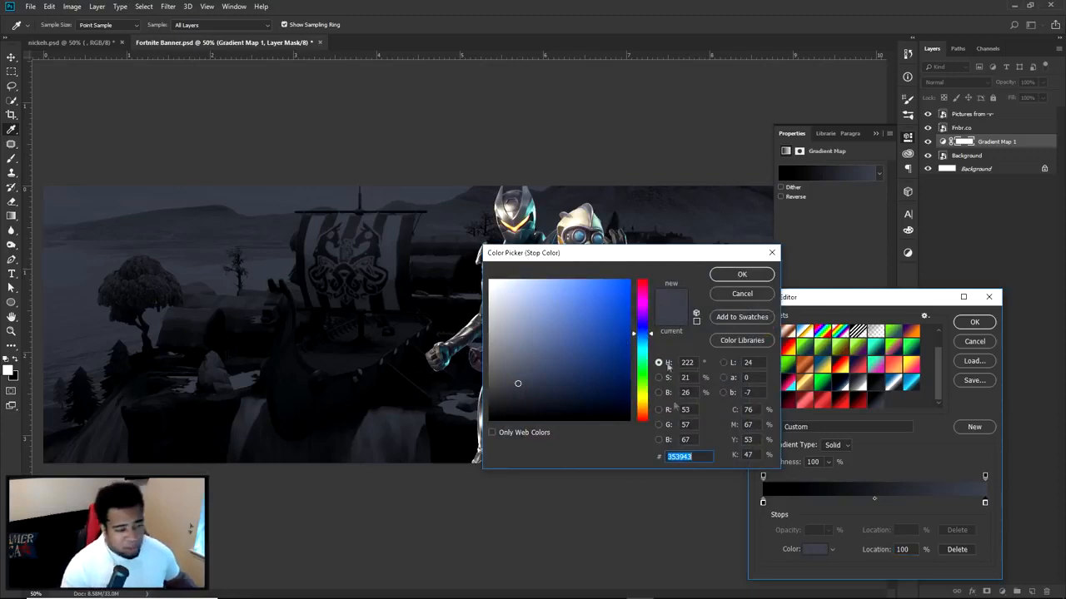
left_click(742, 276)
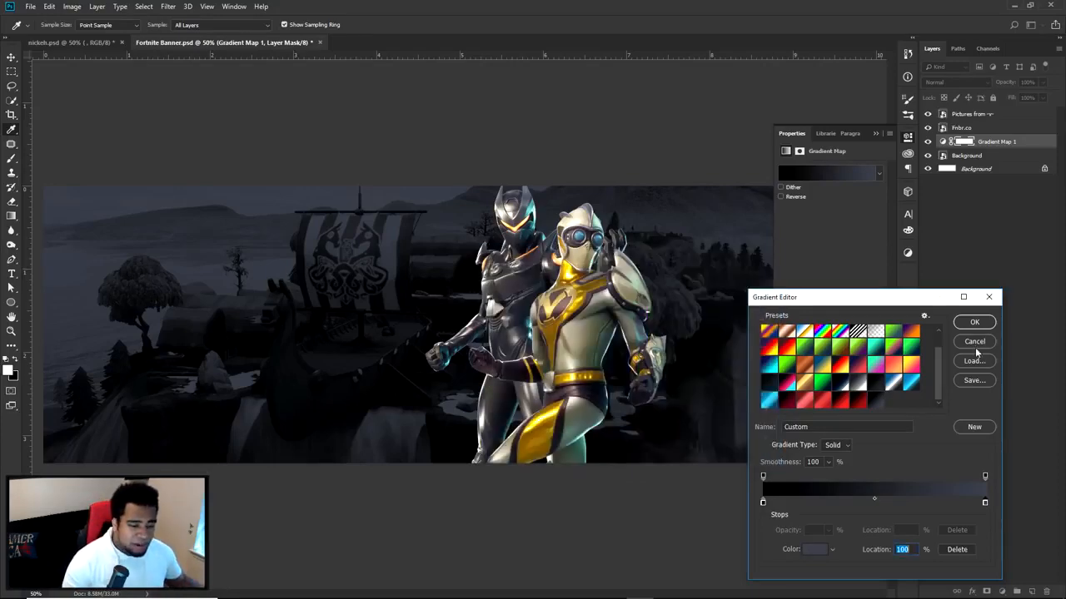
left_click(974, 341)
Step: Apply the custom preset running from black (000000) to dark blue-grey (353943) to the Gradient Map, and compare the banner with nickeh.psd
left_click(854, 173)
scroll(874, 380, "down", 3)
left_click(876, 400)
left_click(970, 324)
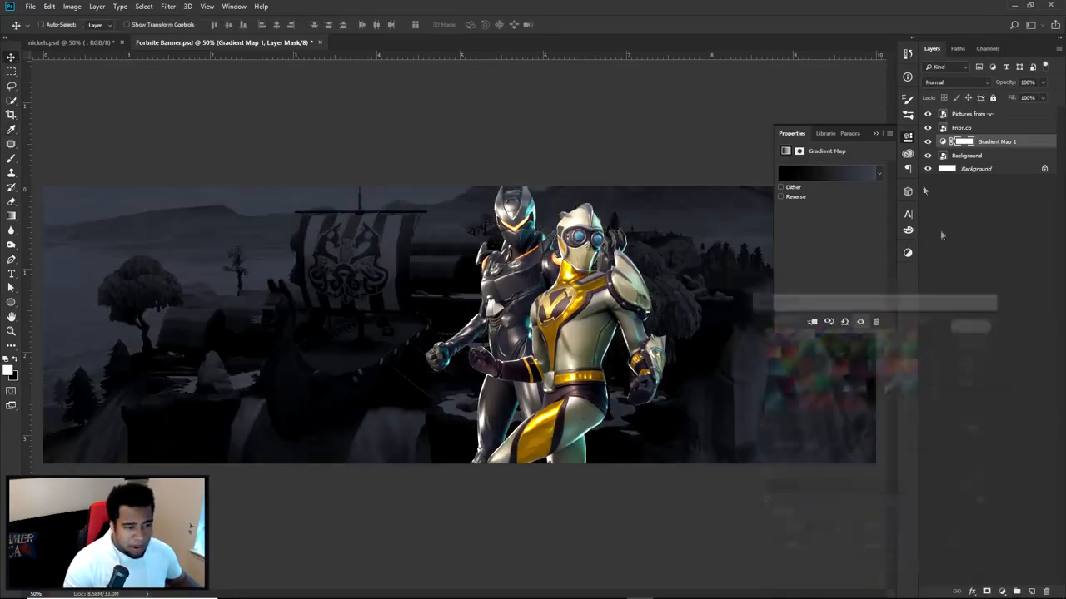
left_click(50, 43)
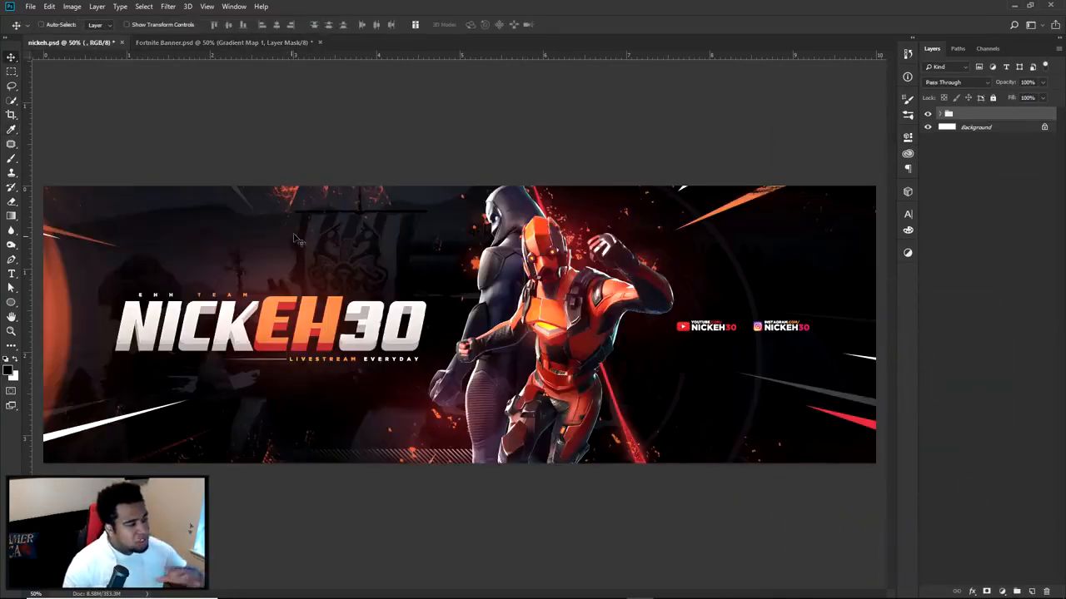
left_click(293, 42)
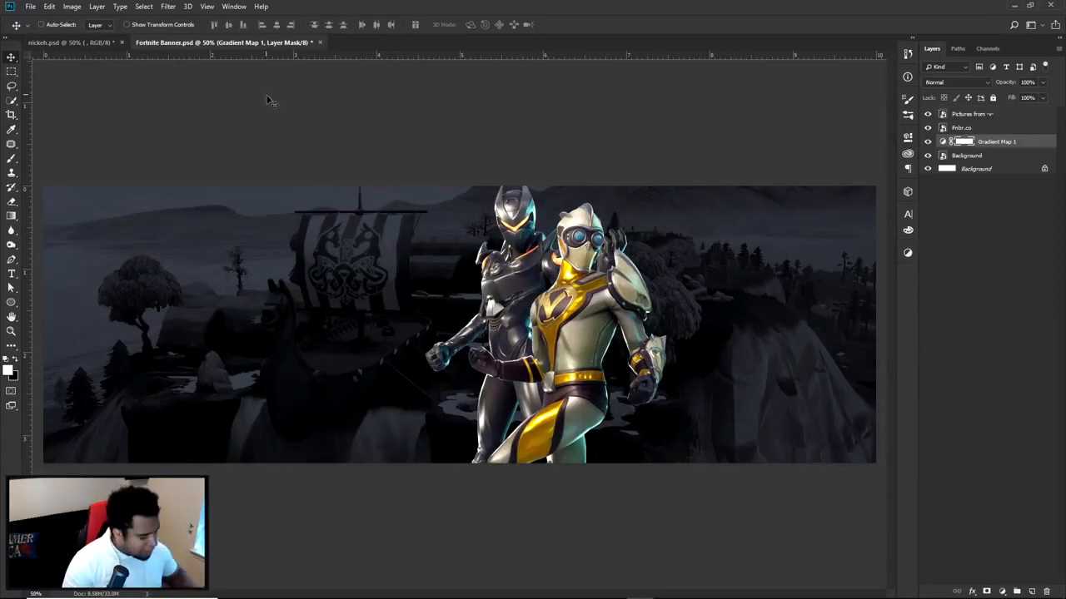
Step: Add the text FORTNITE over the scenery beside the characters and scale it to about 43.7%
key("t")
left_click(248, 319)
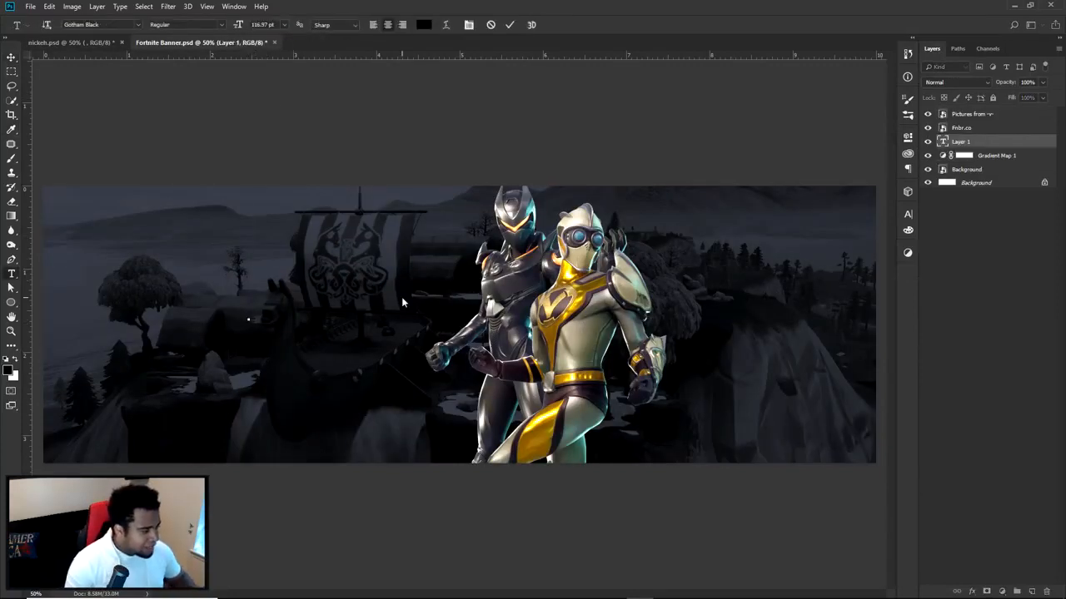
type("FORTNITE")
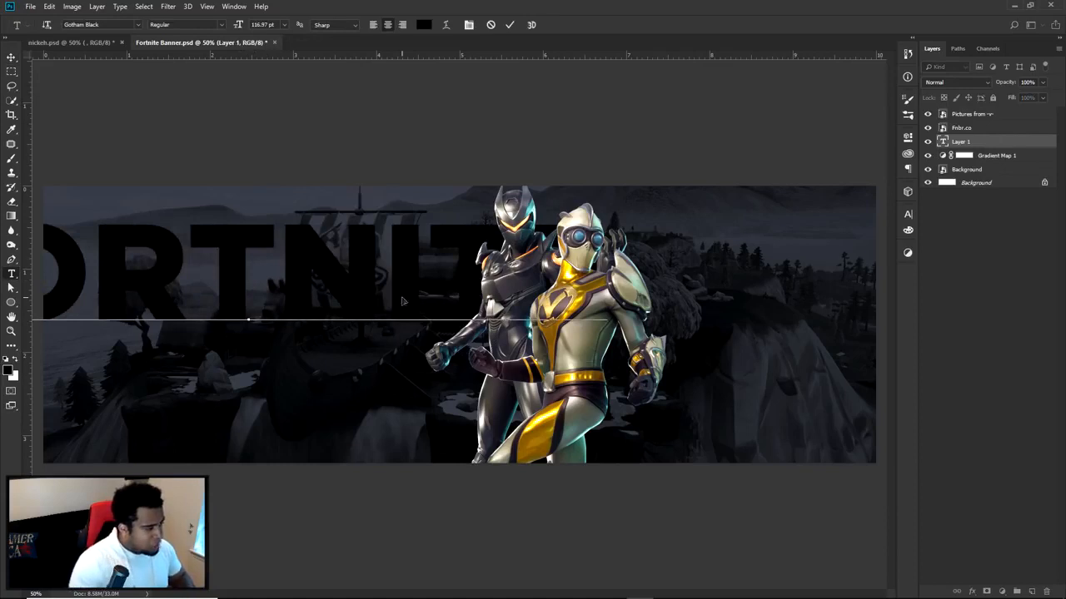
left_click(508, 24)
key("ctrl+t")
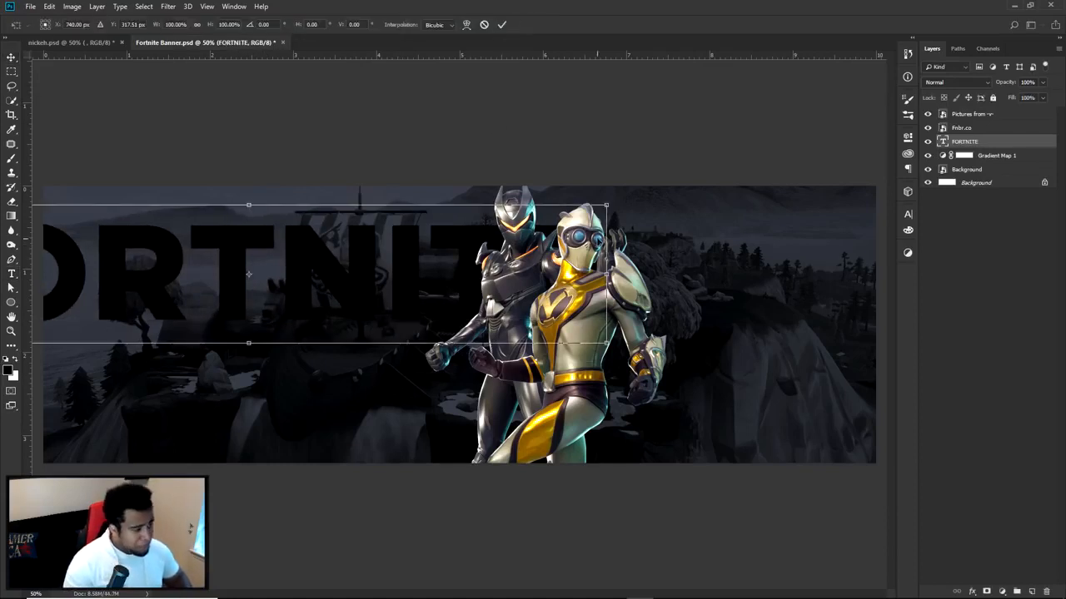
left_click_drag(608, 207, 399, 240)
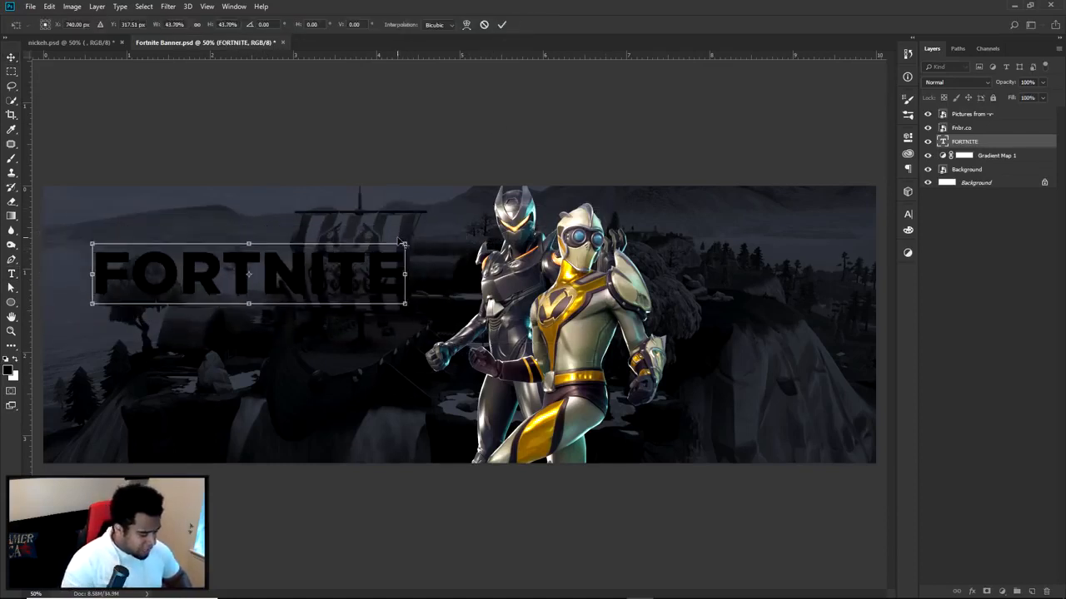
key("Return")
Step: Place a horizontal and a vertical guide through the banner's centre and move the FORTNITE text down onto the horizontal guide
key("ctrl+r")
key("ctrl+r")
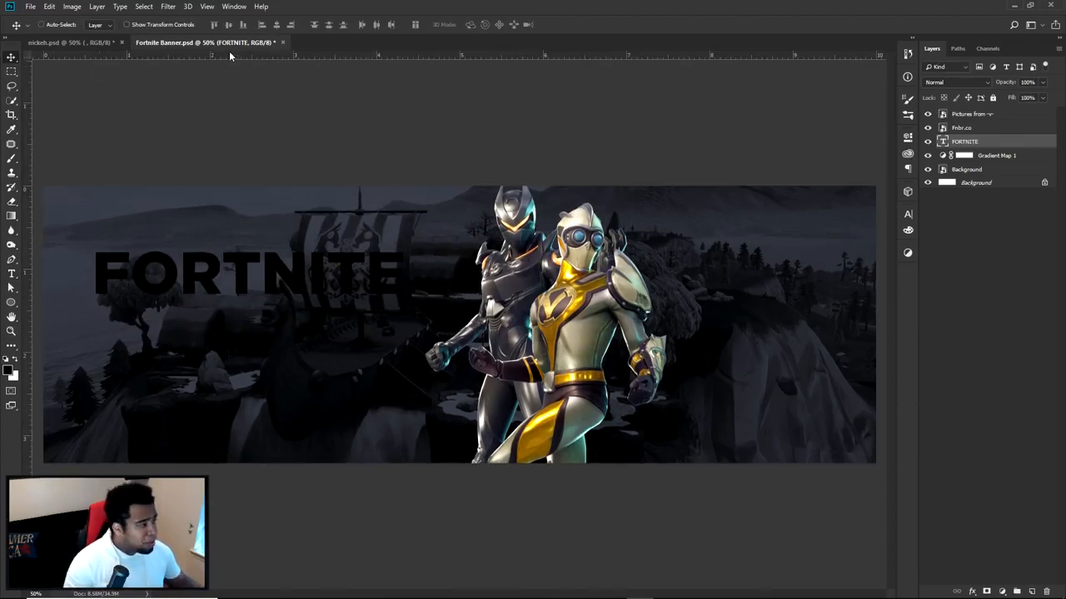
left_click_drag(315, 55, 390, 324)
left_click_drag(27, 280, 459, 283)
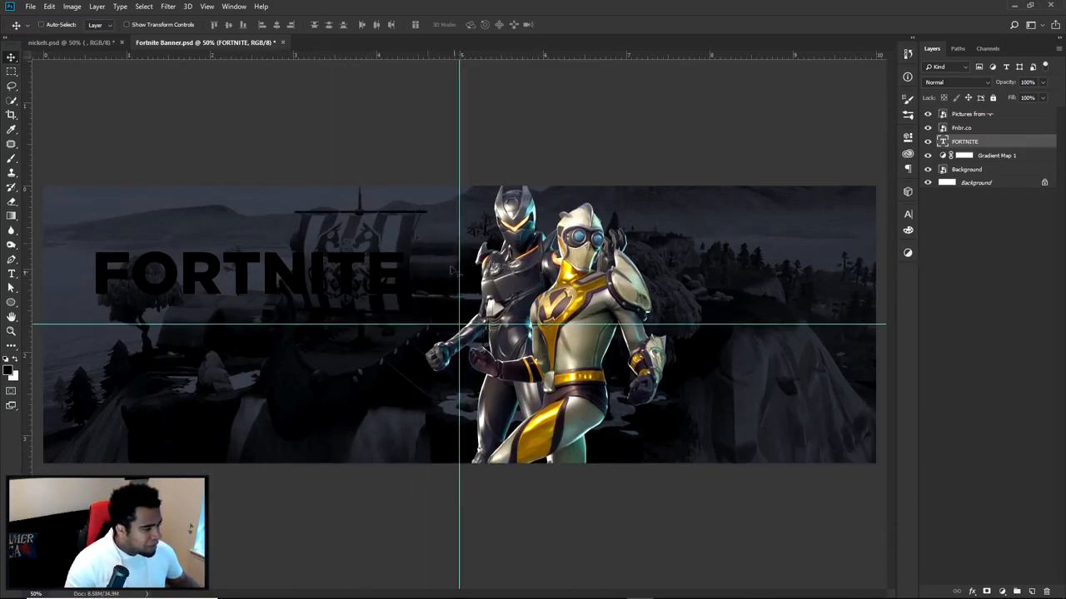
left_click_drag(328, 278, 323, 332)
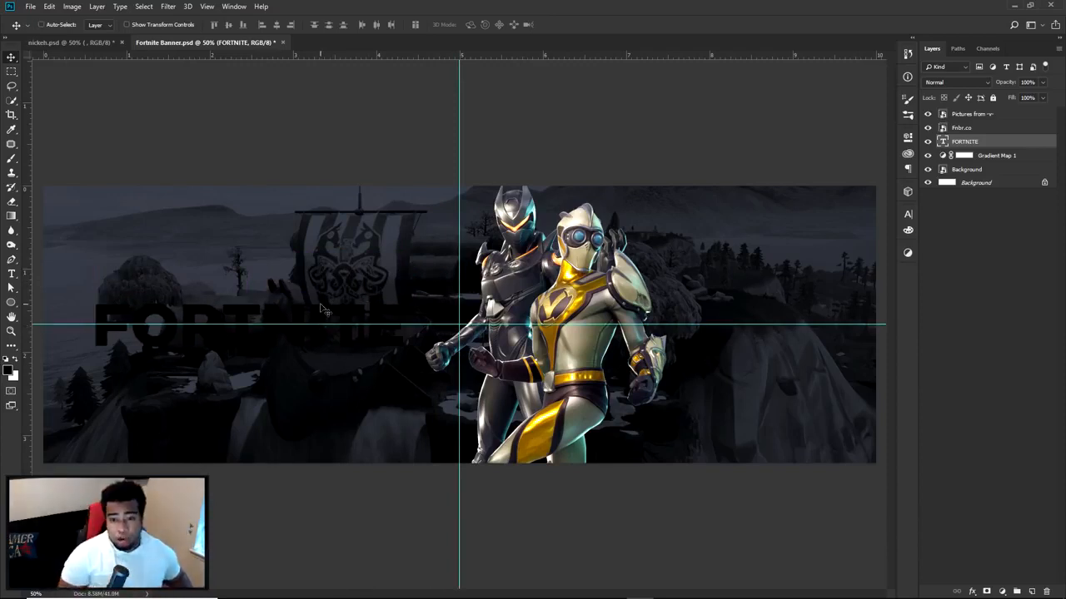
Step: Change the font of the FORTNITE text to Aero
left_click(906, 215)
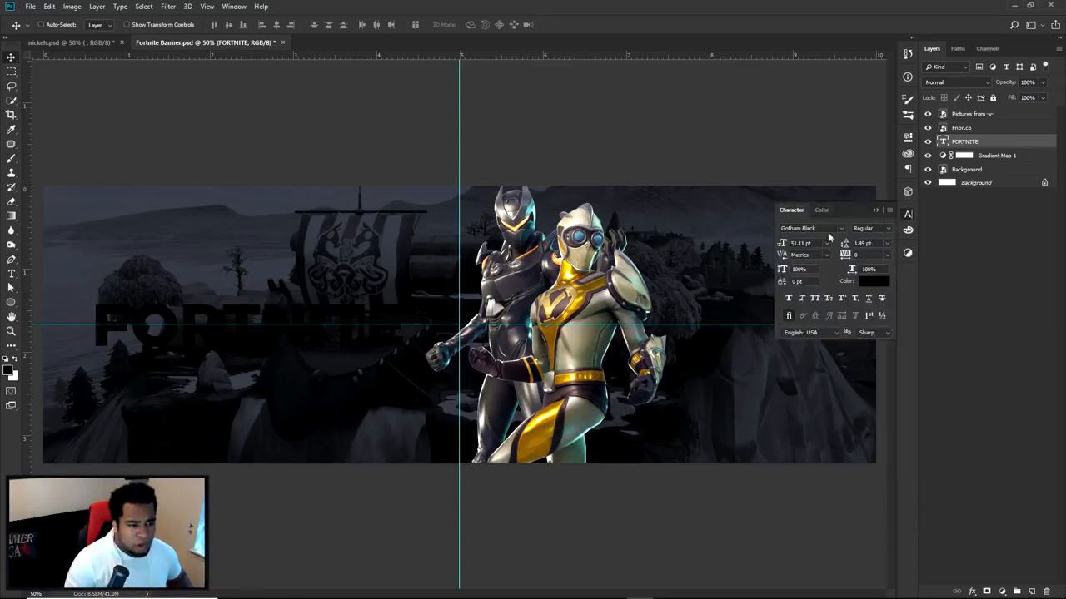
left_click(841, 230)
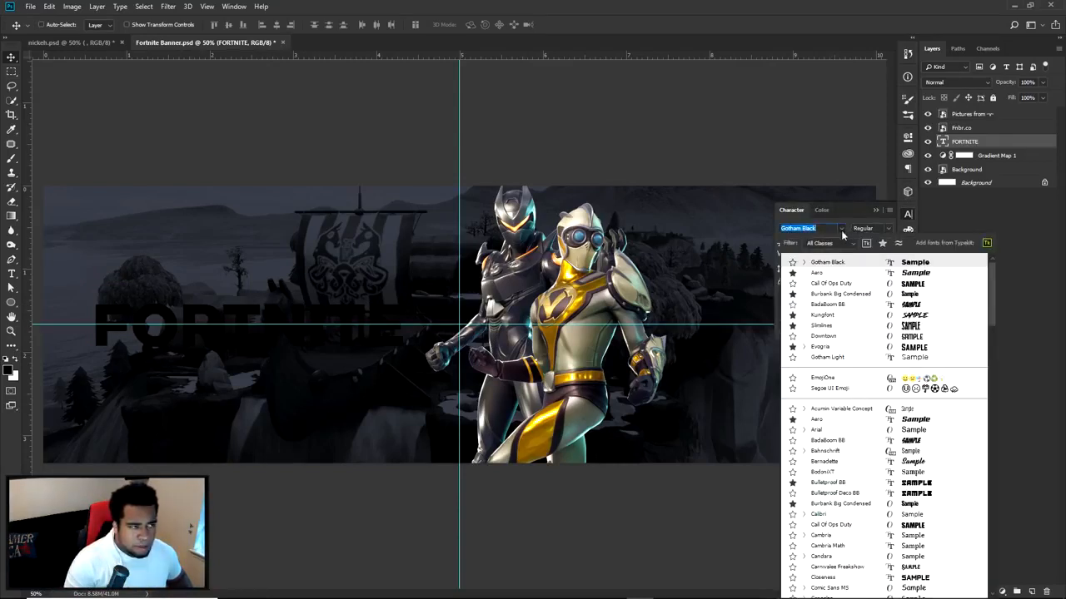
left_click(823, 272)
left_click_drag(385, 305, 385, 306)
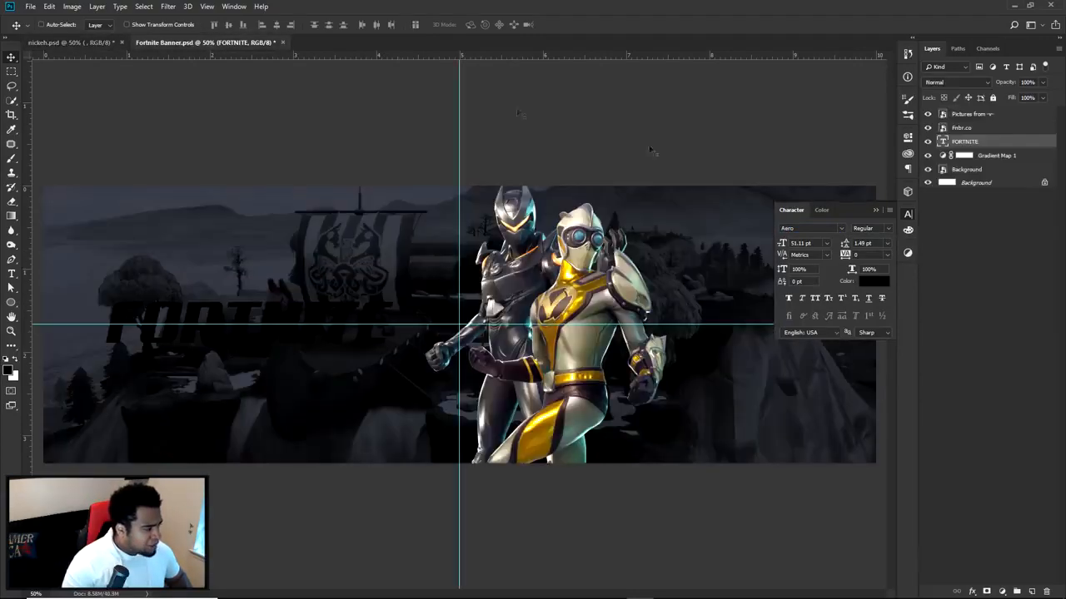
Step: Set the FORTNITE text colour to the off-white f0f0f0 and hide the guides
left_click(867, 283)
left_click(504, 291)
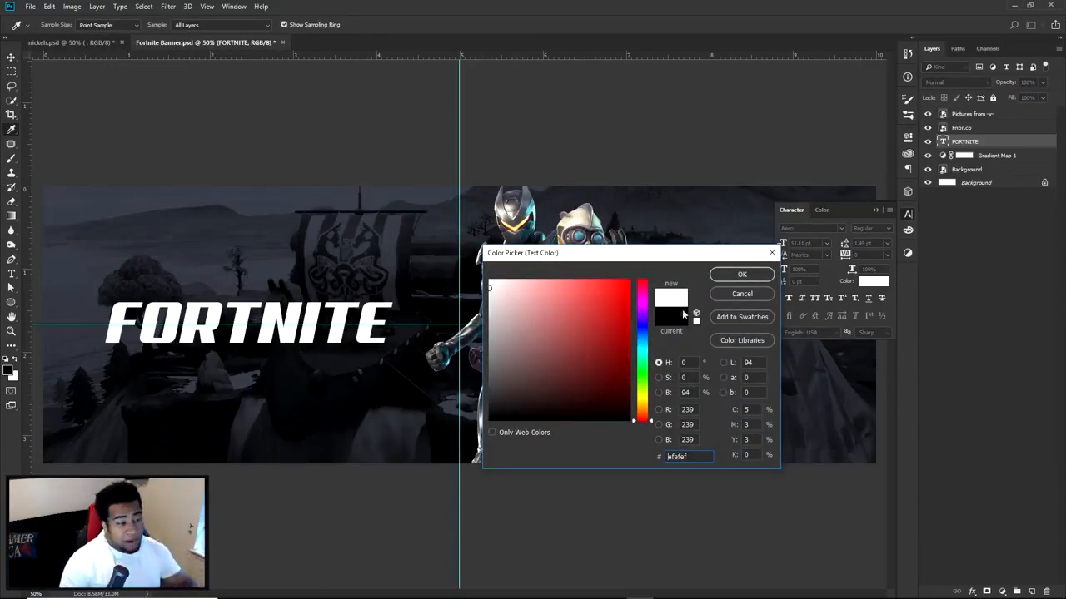
left_click(742, 274)
key("ctrl+semicolon")
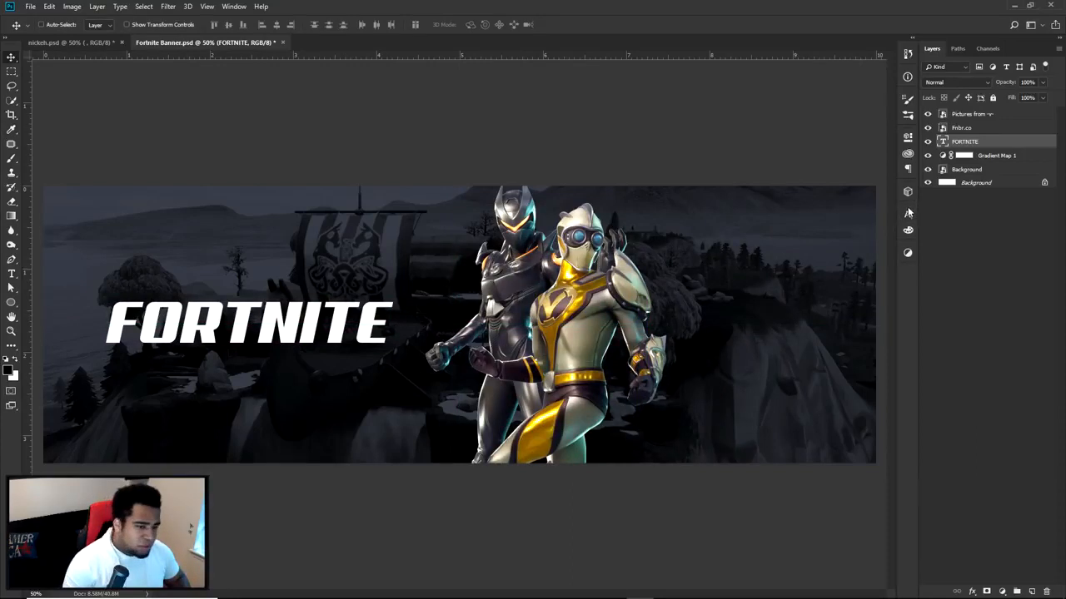
left_click(908, 213)
left_click(873, 281)
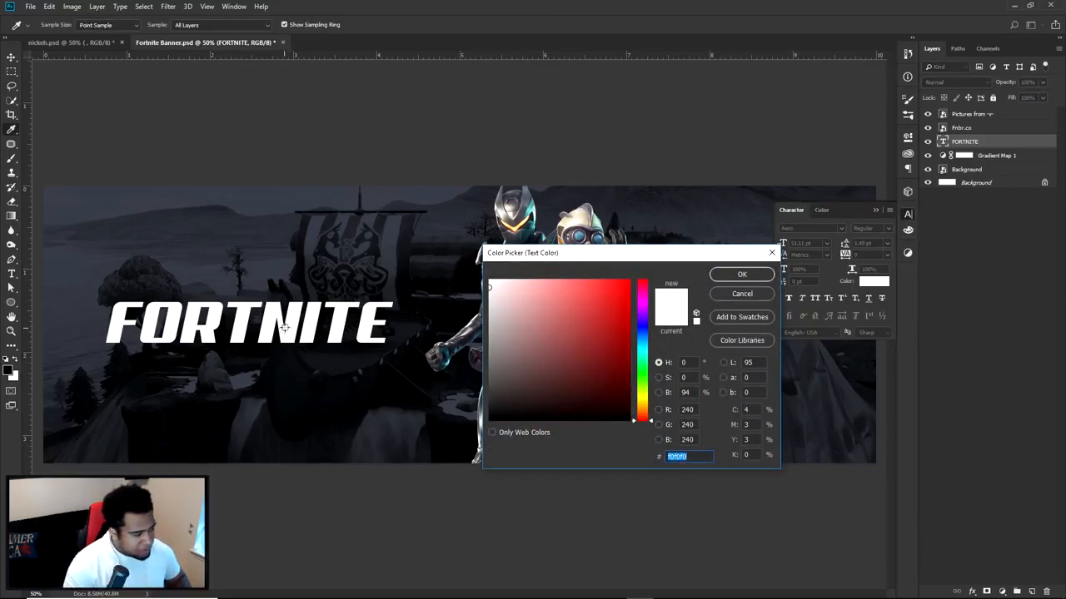
type("ffffffc6c6c6")
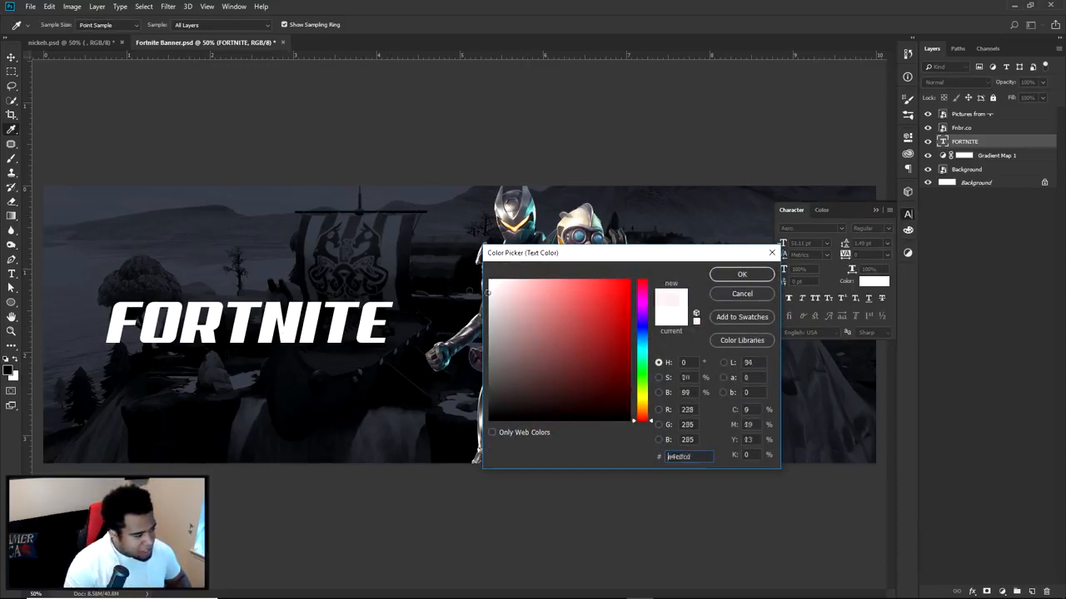
type("4c4c4c")
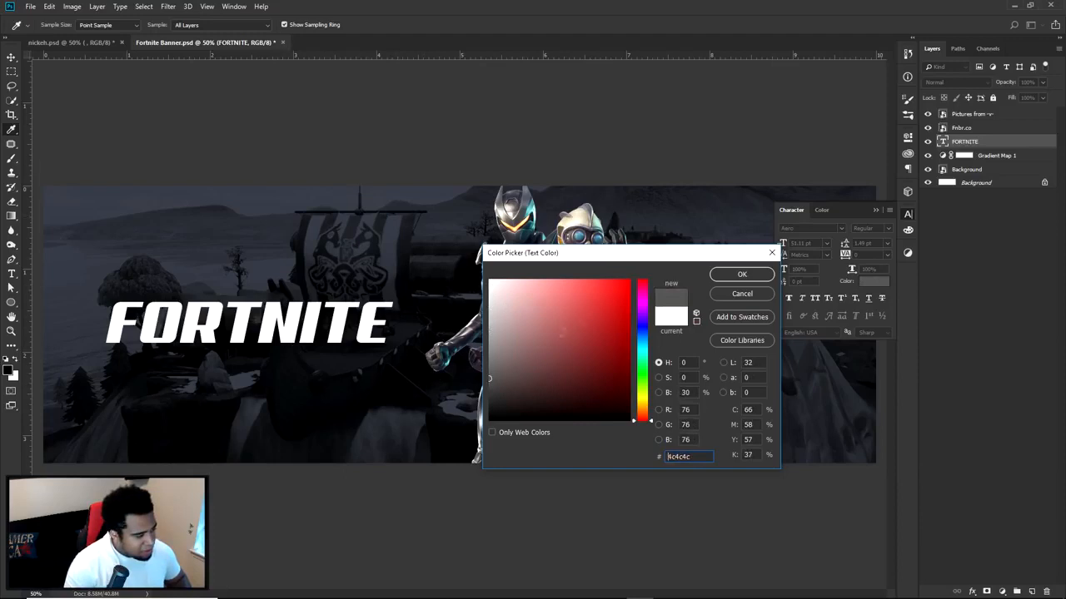
left_click(722, 291)
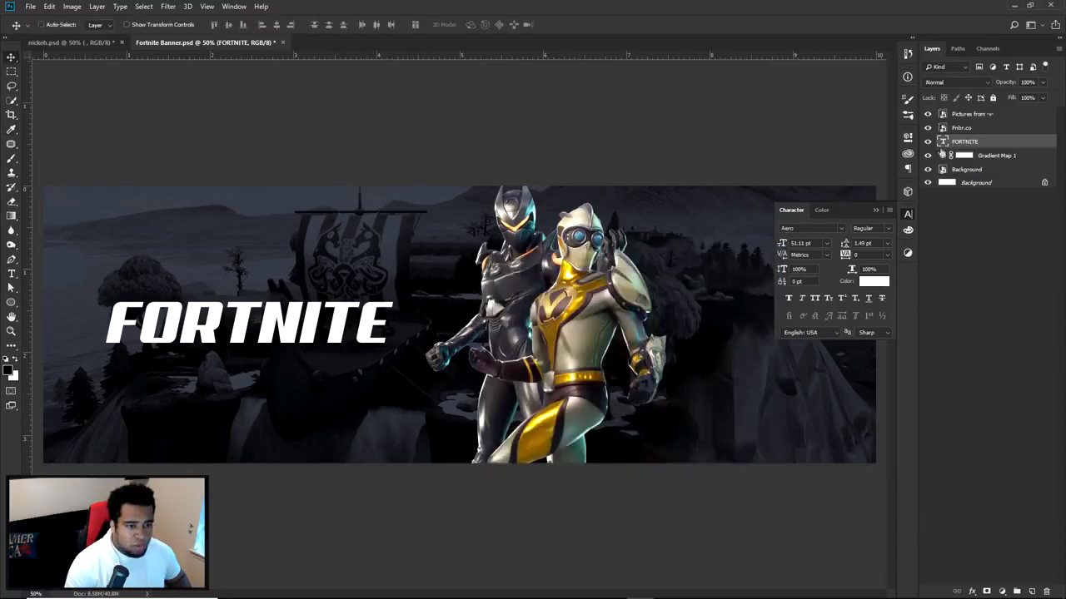
left_click(870, 281)
type("ffffff")
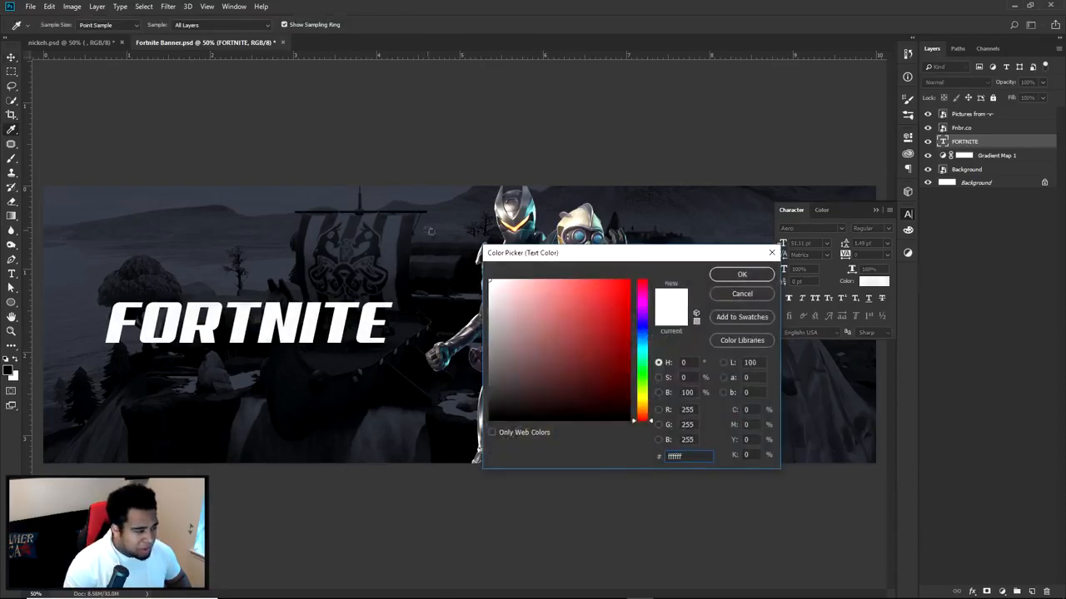
left_click(496, 290)
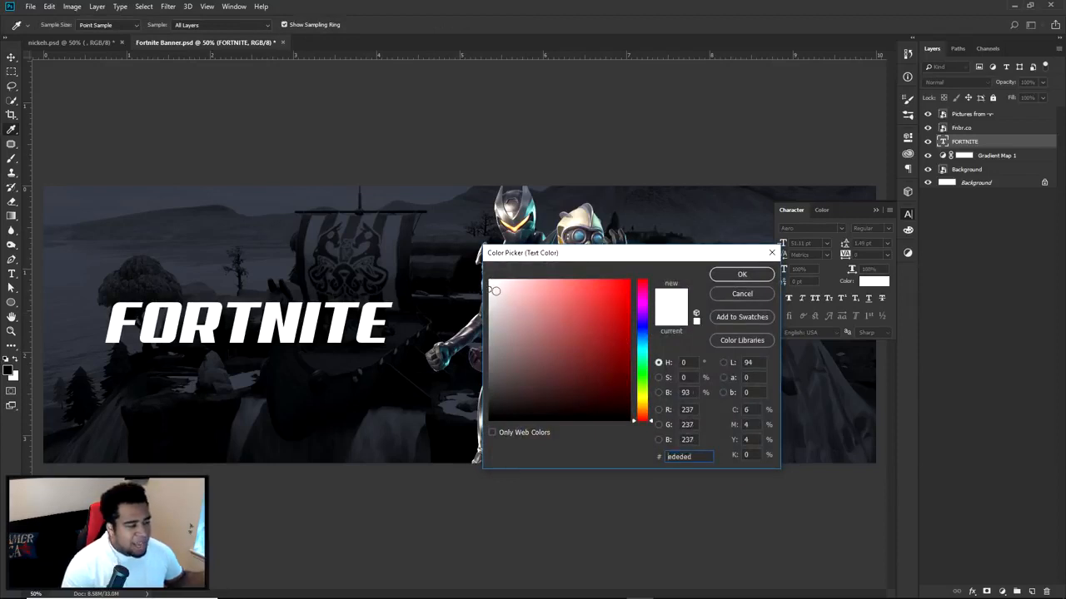
left_click(740, 296)
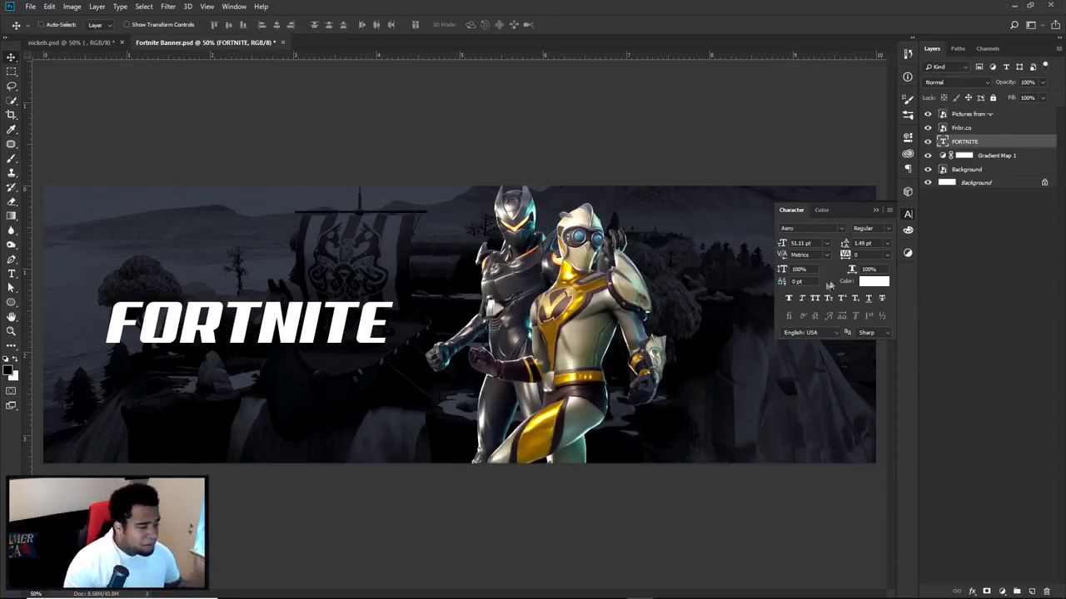
Step: Shift the FORTNITE text slightly towards the characters and compare its placement with the nickeh.psd reference
left_click(888, 203)
left_click_drag(296, 313, 304, 313)
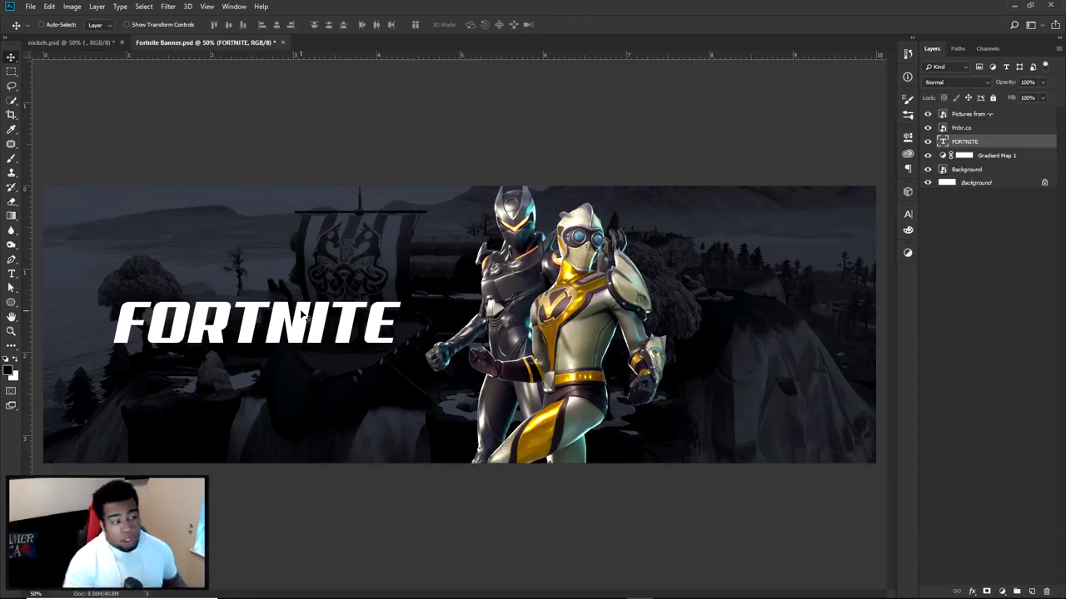
left_click(105, 43)
left_click(180, 44)
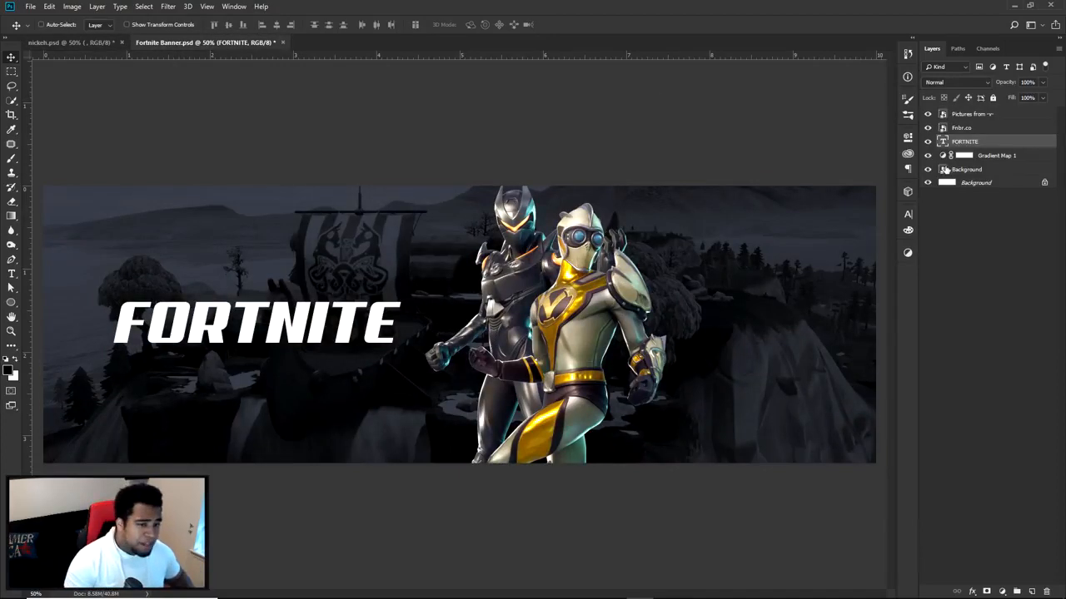
Step: Duplicate the FORTNITE text layer and place the copy directly beneath the original
left_click(75, 42)
left_click(198, 44)
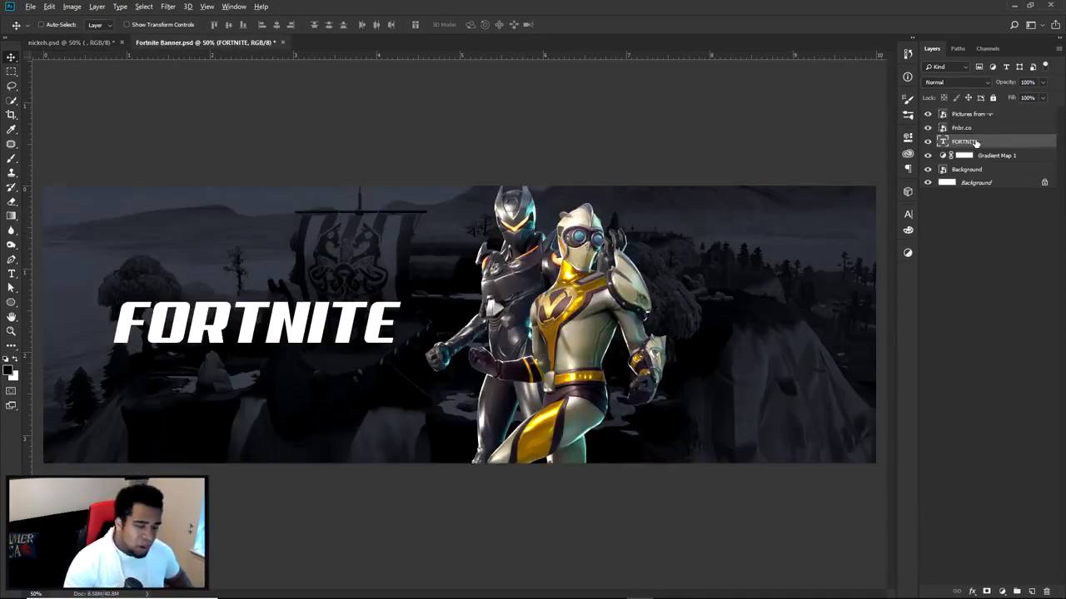
key("ctrl+j")
left_click(927, 155)
left_click(927, 155)
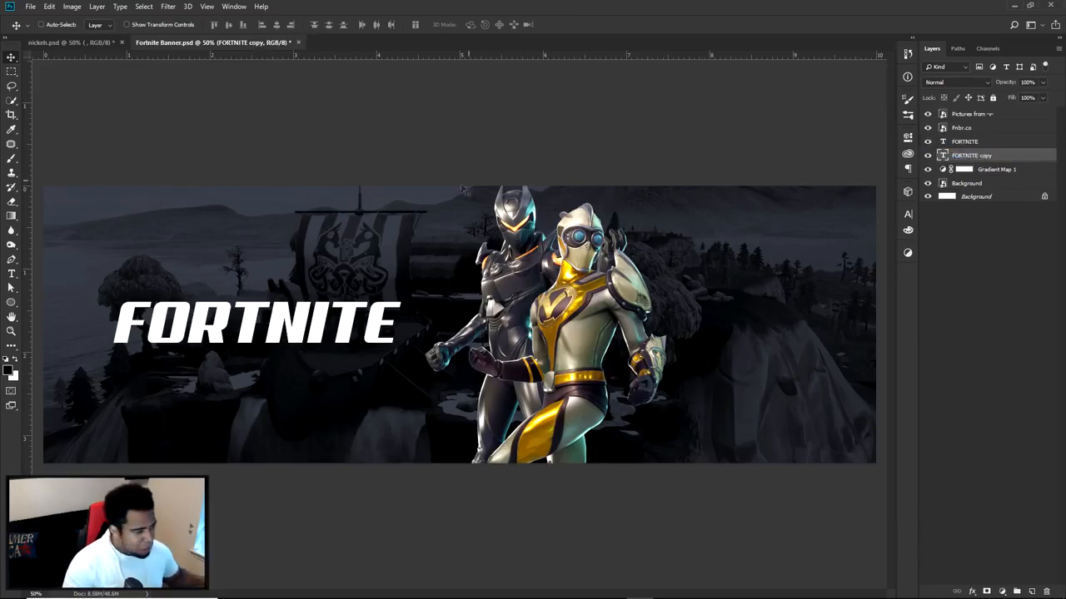
Step: Change the text colour of the lower FORTNITE copy to a light grey
scroll(157, 329, "up", 2)
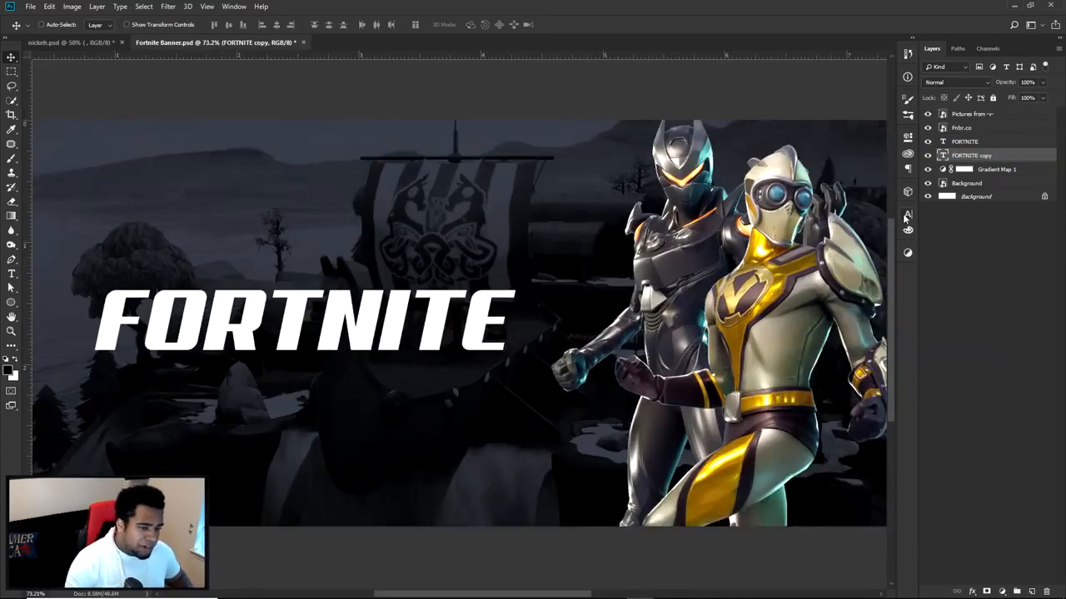
left_click(907, 216)
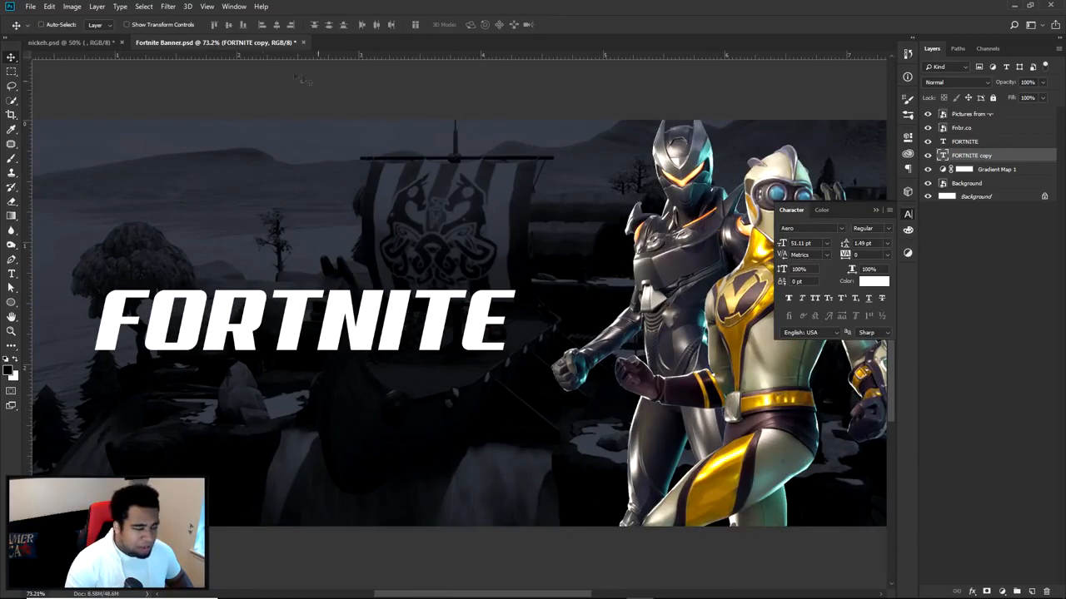
left_click(231, 7)
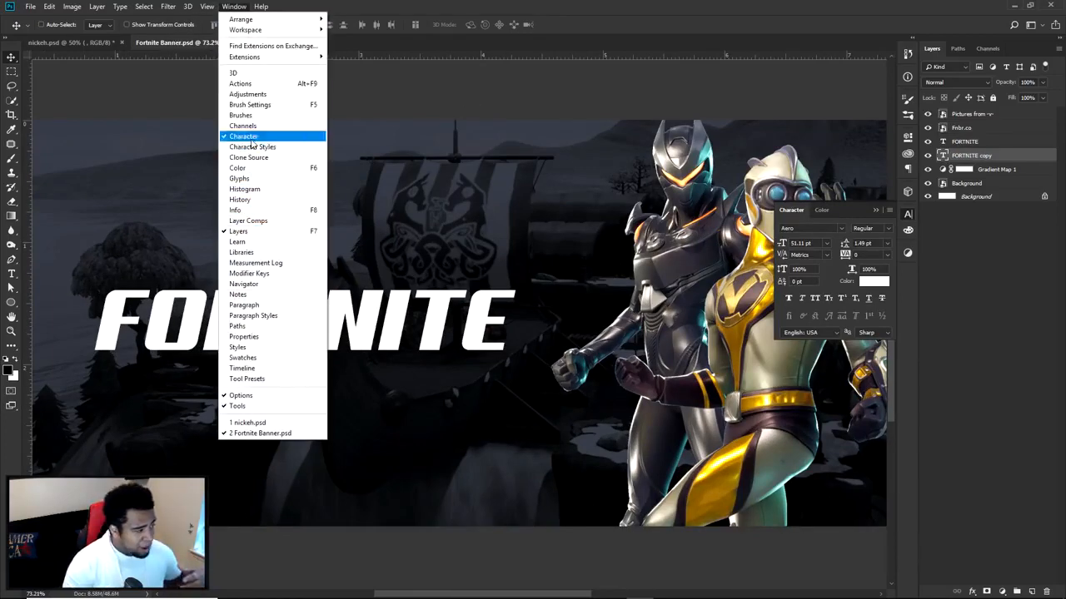
left_click(870, 281)
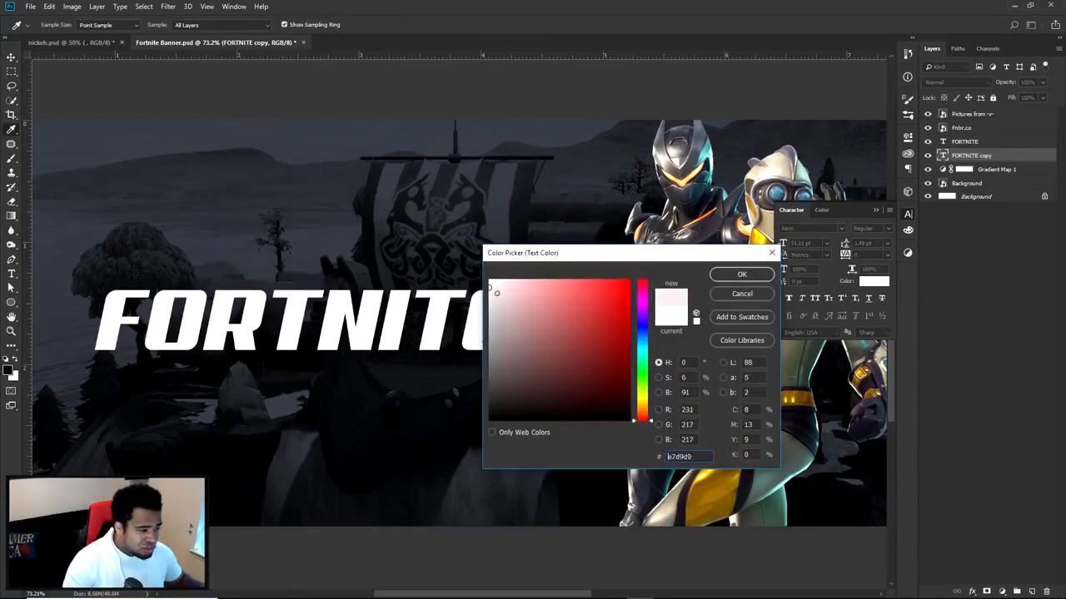
left_click(740, 278)
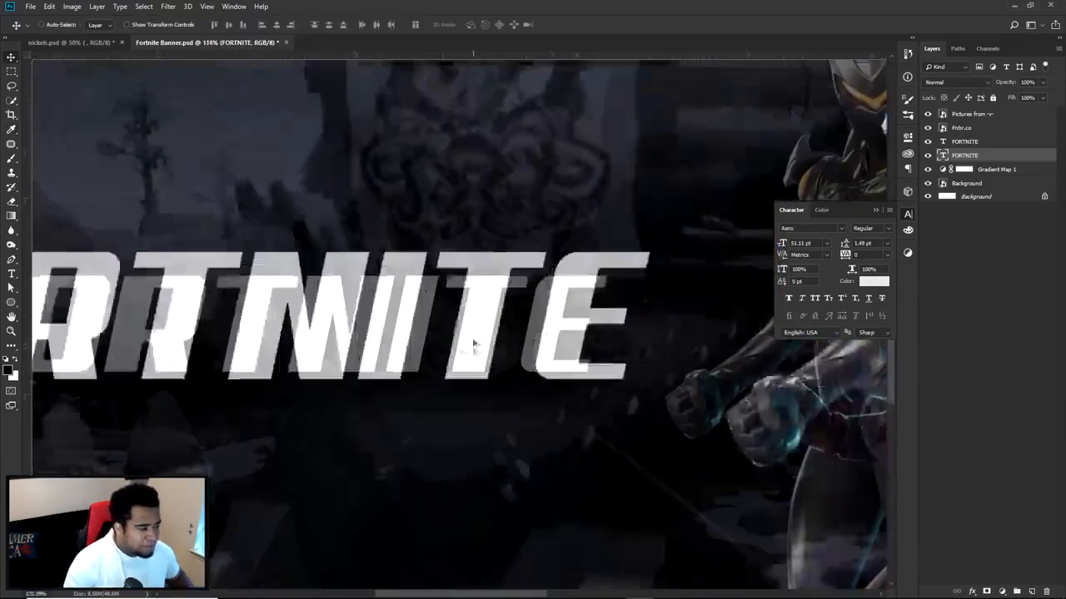
Step: Offset the grey FORTNITE copy downward and slightly to the left so it forms a raised edge beneath the white text
scroll(473, 344, "up", 3)
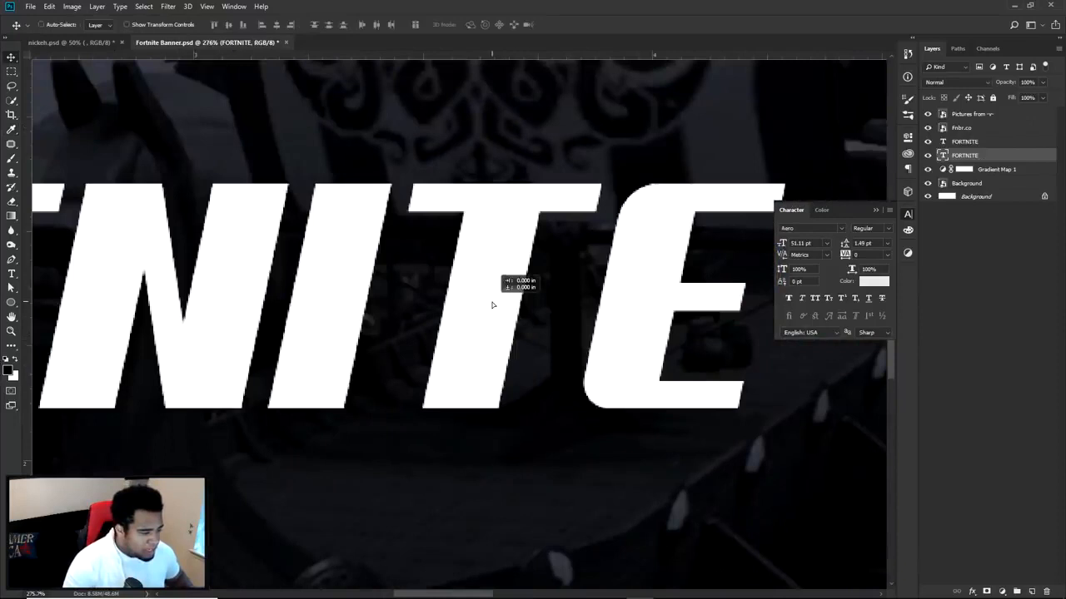
left_click_drag(518, 254, 512, 280)
left_click_drag(426, 213, 412, 229)
key("Up")
key("Left")
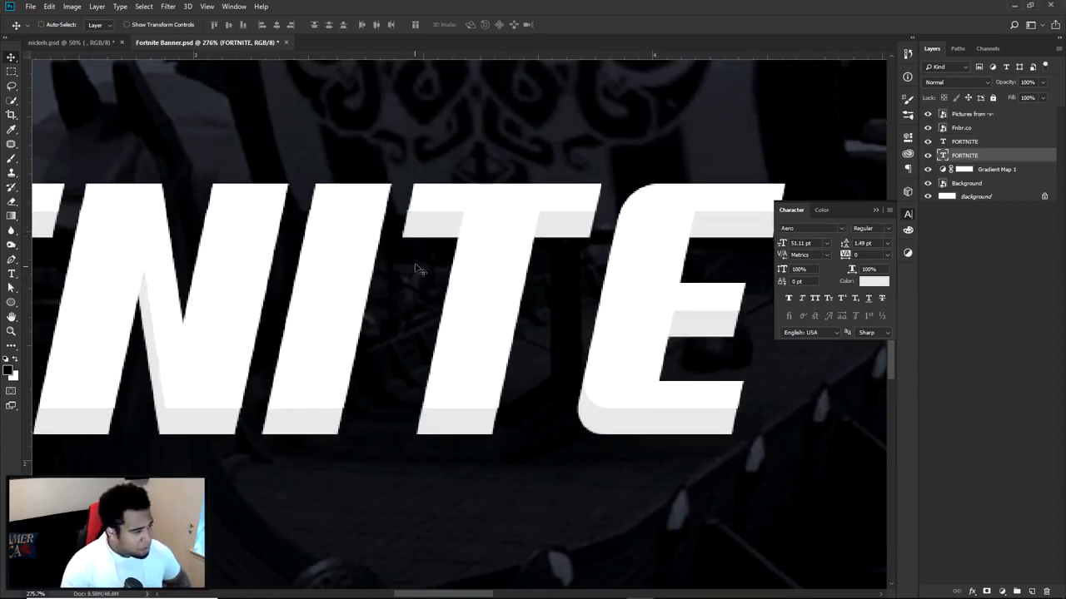
Step: Add a new layer above the grey FORTNITE copy and activate the Pen tool at the lower part of the letter R
scroll(416, 271, "down", 5)
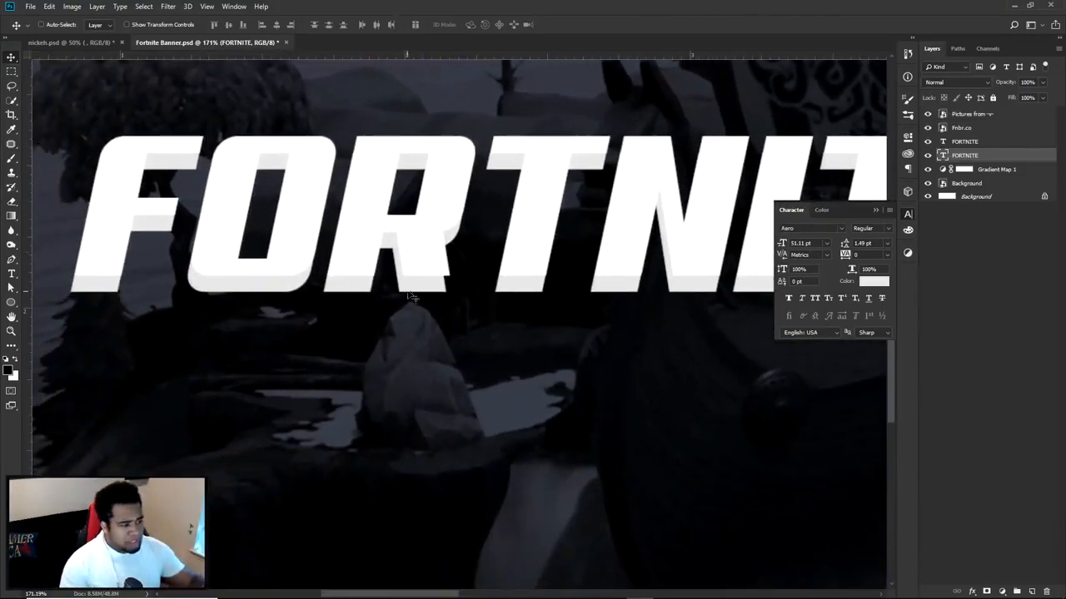
scroll(434, 284, "down", 3)
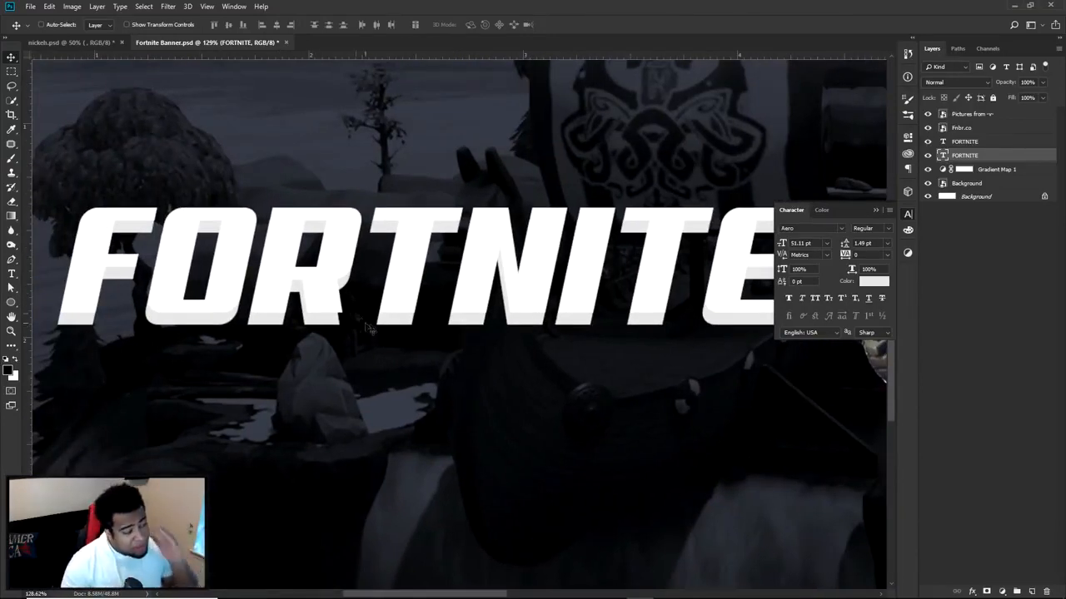
left_click_drag(509, 247, 405, 287)
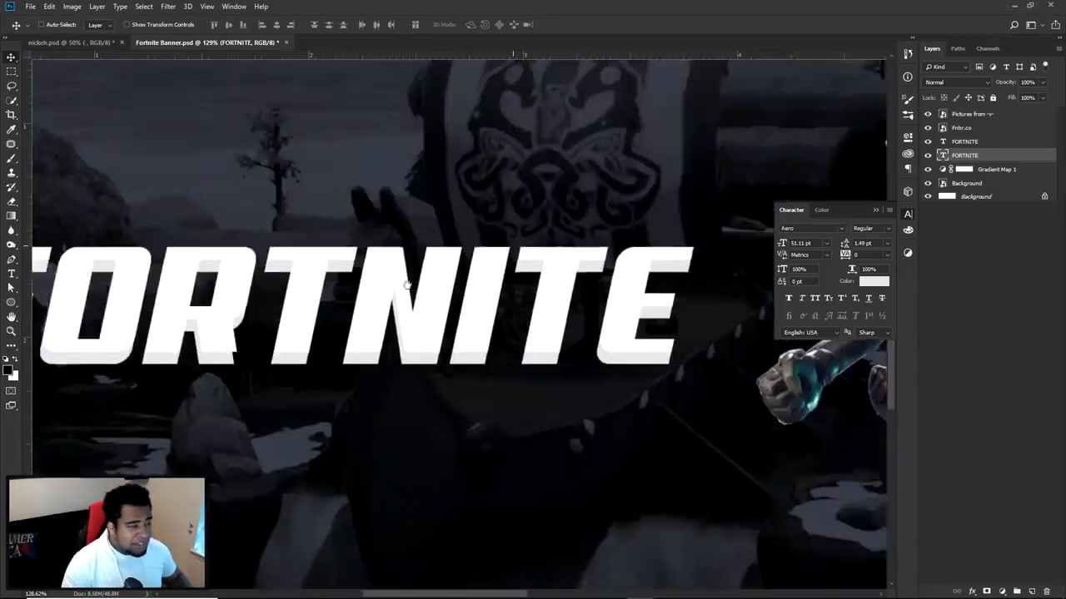
left_click_drag(249, 308, 455, 273)
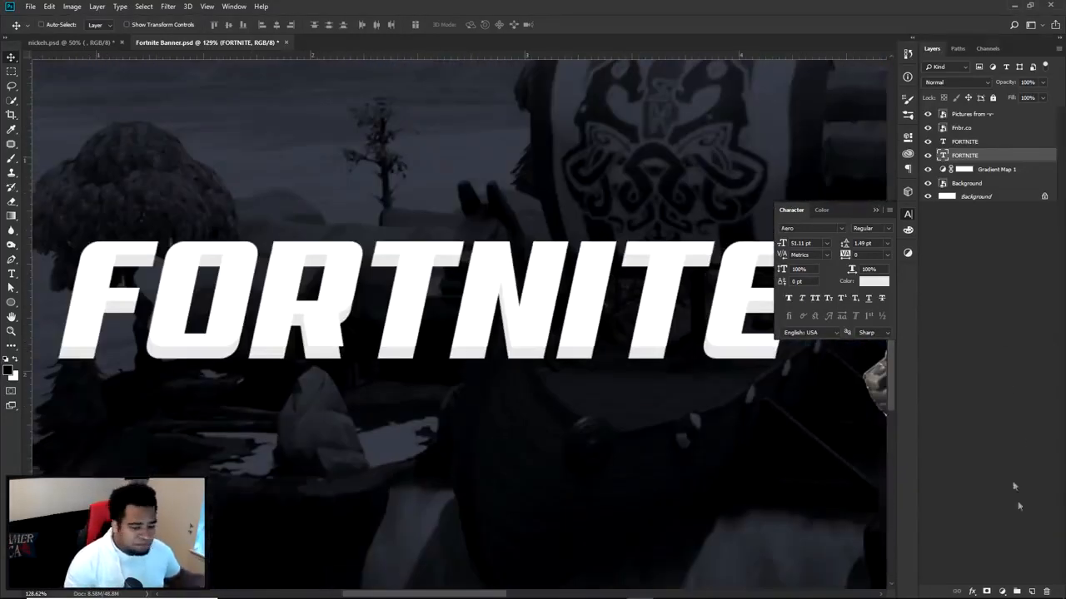
left_click(1029, 591)
key("p")
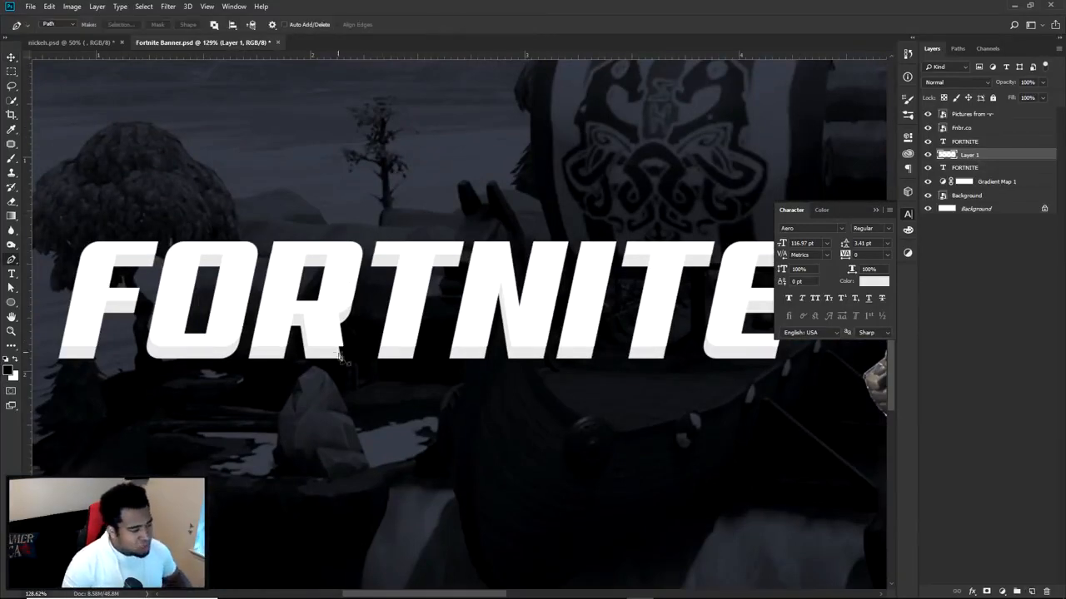
scroll(339, 356, "up", 8)
left_click(378, 351)
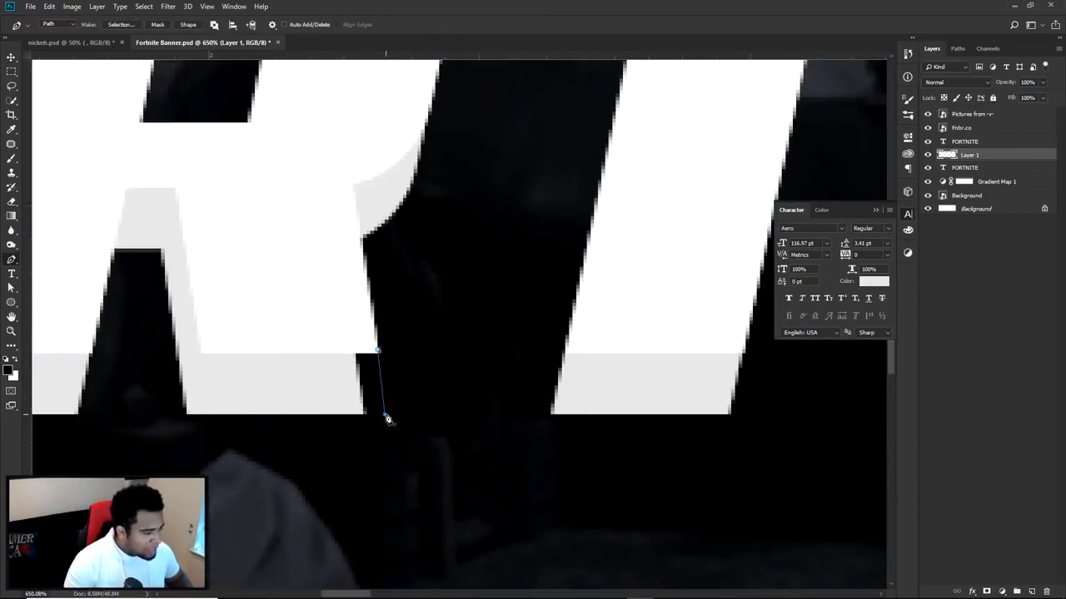
key("ctrl+z")
left_click(352, 184)
right_click(357, 203)
left_click(392, 226)
Step: Draw a closed triangular path from the notch of the R to its foot, covering the gap in the grey edge
left_click(352, 185)
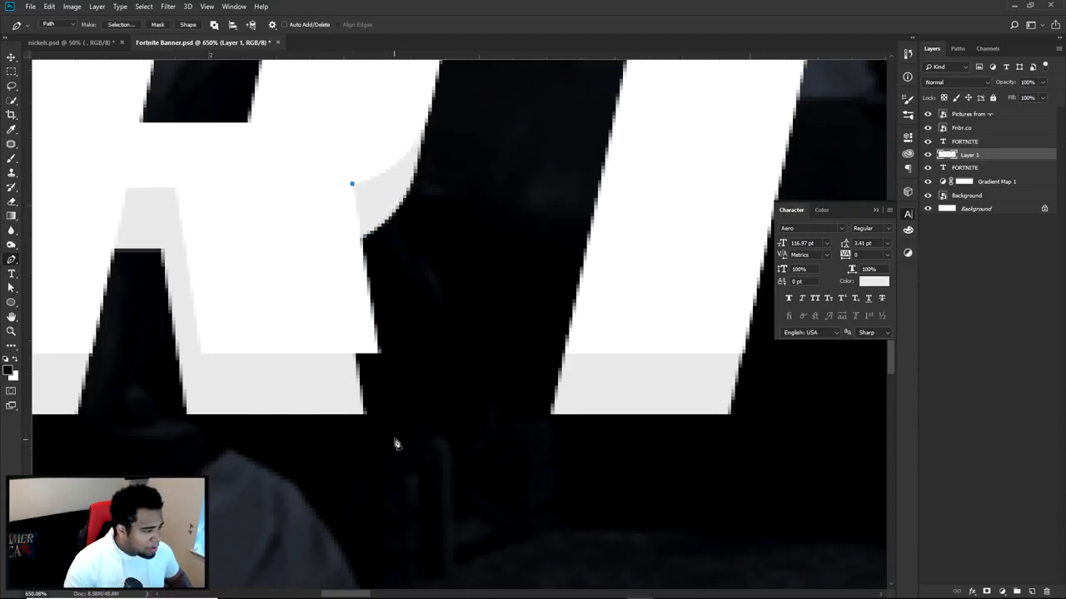
left_click(388, 413)
left_click(305, 411)
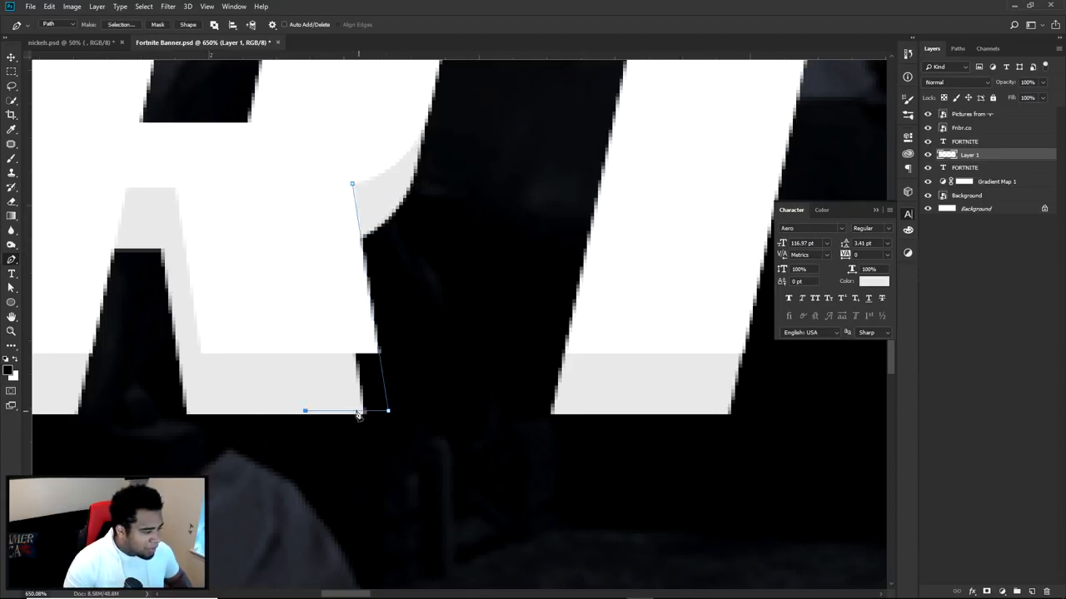
left_click_drag(389, 415, 389, 418)
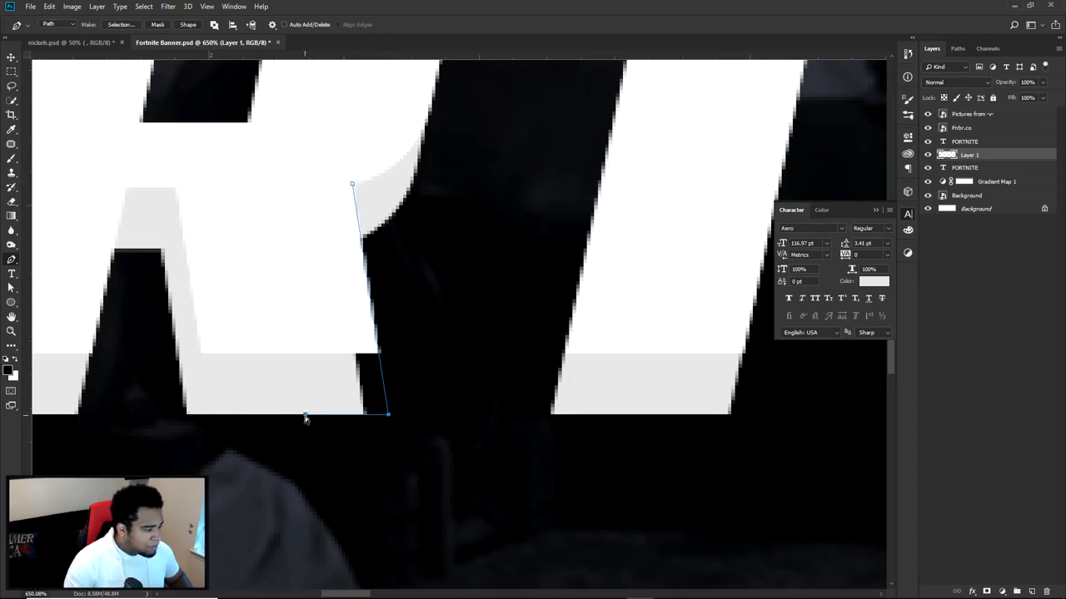
left_click(352, 185)
Step: Fill the path with the light grey d3d3d3 sampled from the text's grey edge and delete the path
right_click(352, 185)
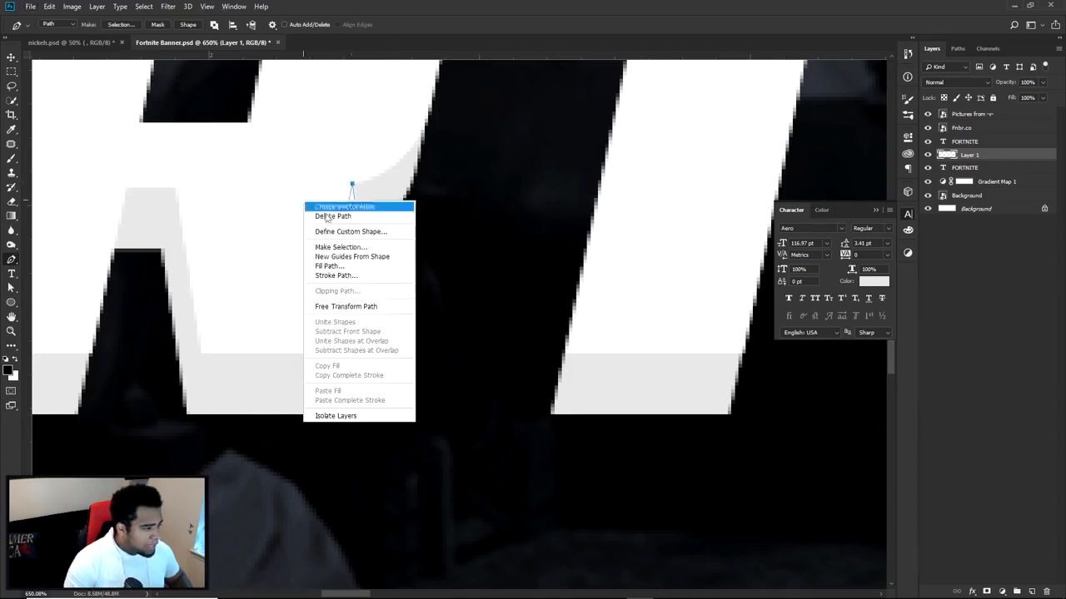
left_click(358, 264)
left_click(626, 269)
left_click(637, 296)
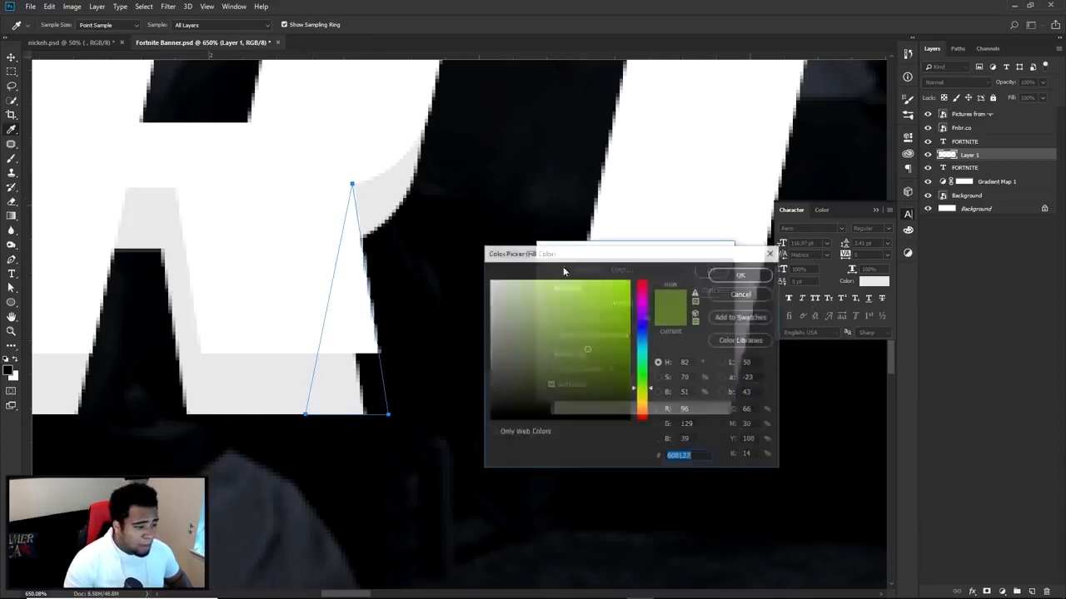
left_click(243, 367)
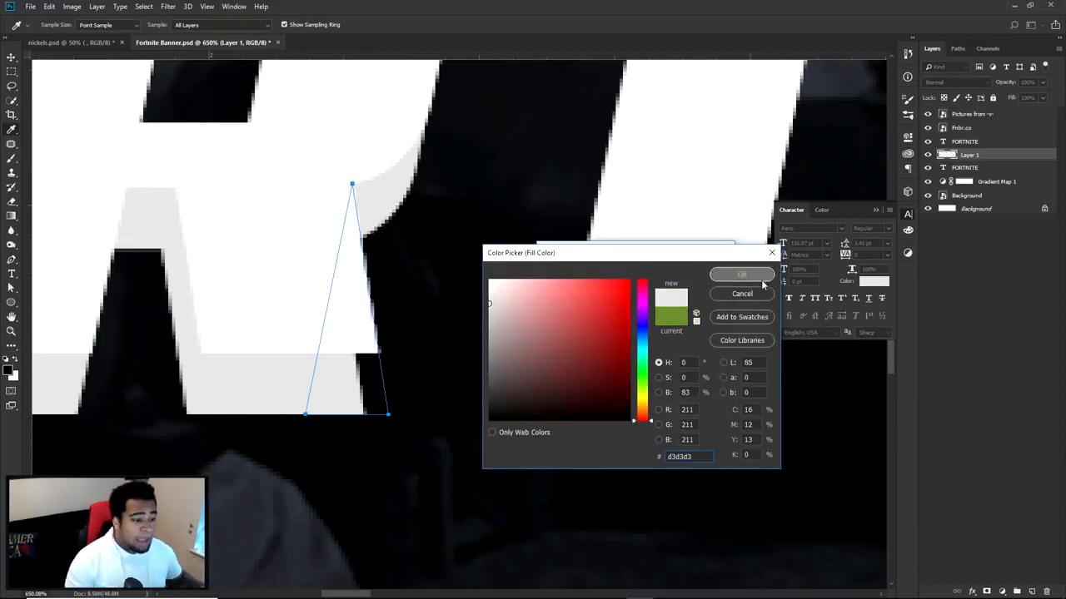
left_click(738, 274)
left_click(709, 272)
right_click(509, 205)
left_click(514, 214)
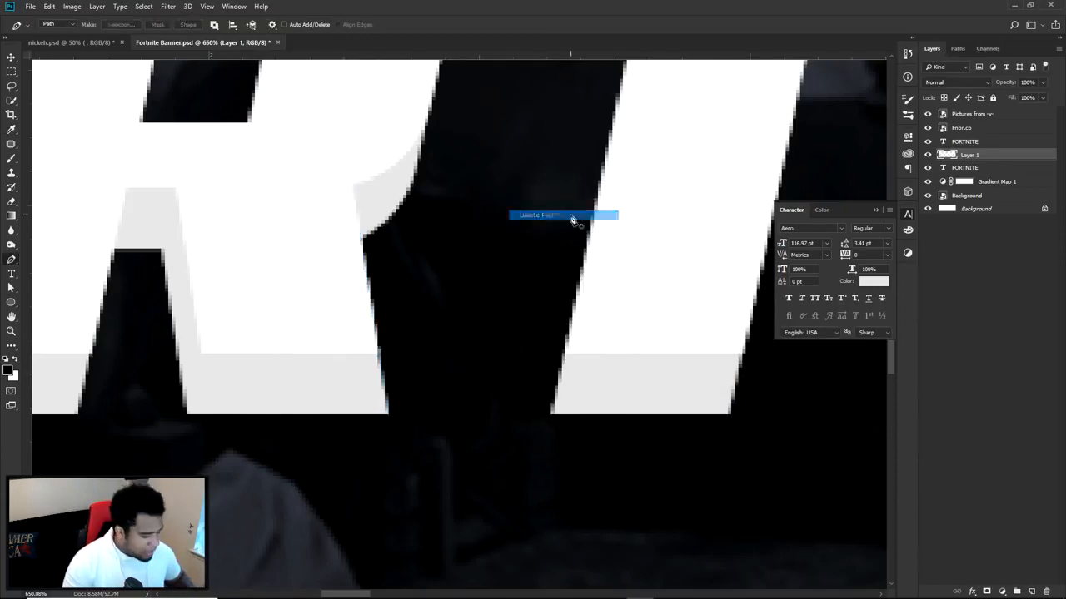
Step: Group the filled gap layer, Layer 1, with the grey FORTNITE copy
key("v")
scroll(562, 236, "down", 2)
scroll(562, 236, "down", 8)
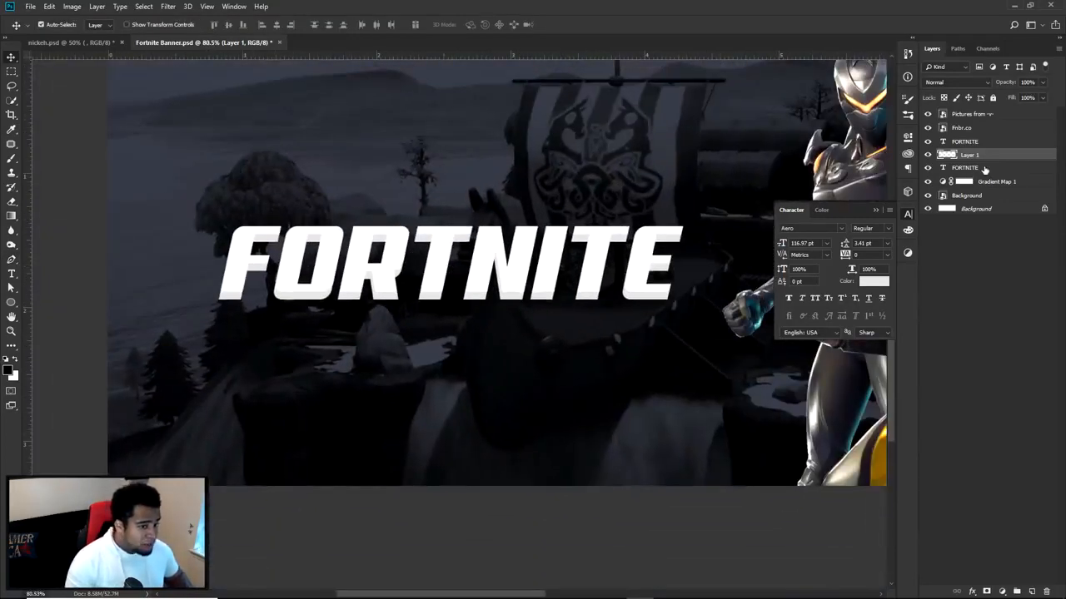
left_click(966, 167, "shift")
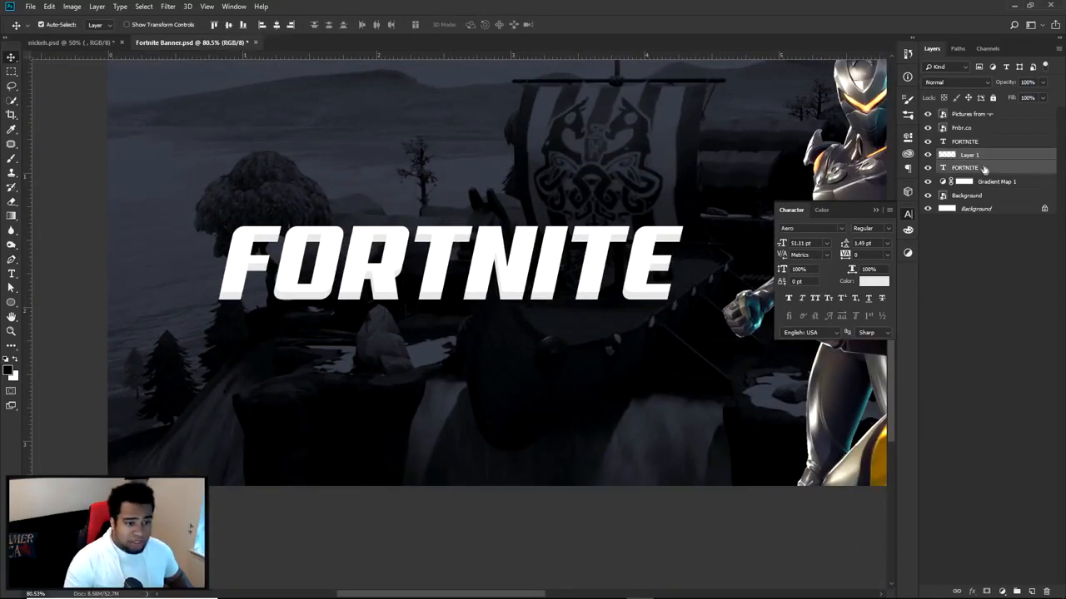
key("ctrl+g")
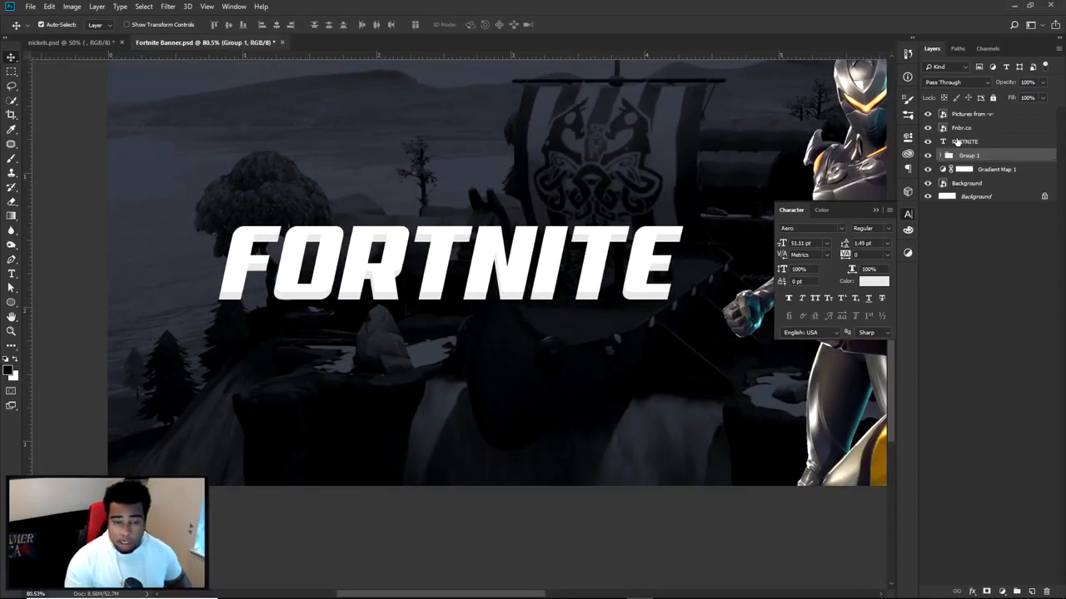
Step: Duplicate the group and merge the duplicate into a single layer
key("ctrl+j")
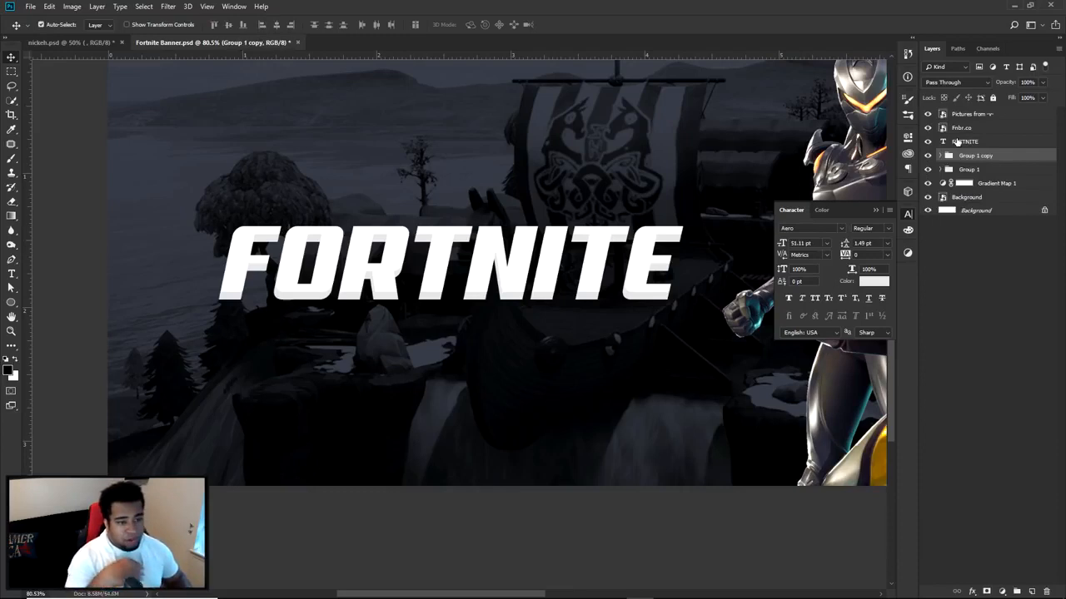
key("ctrl+e")
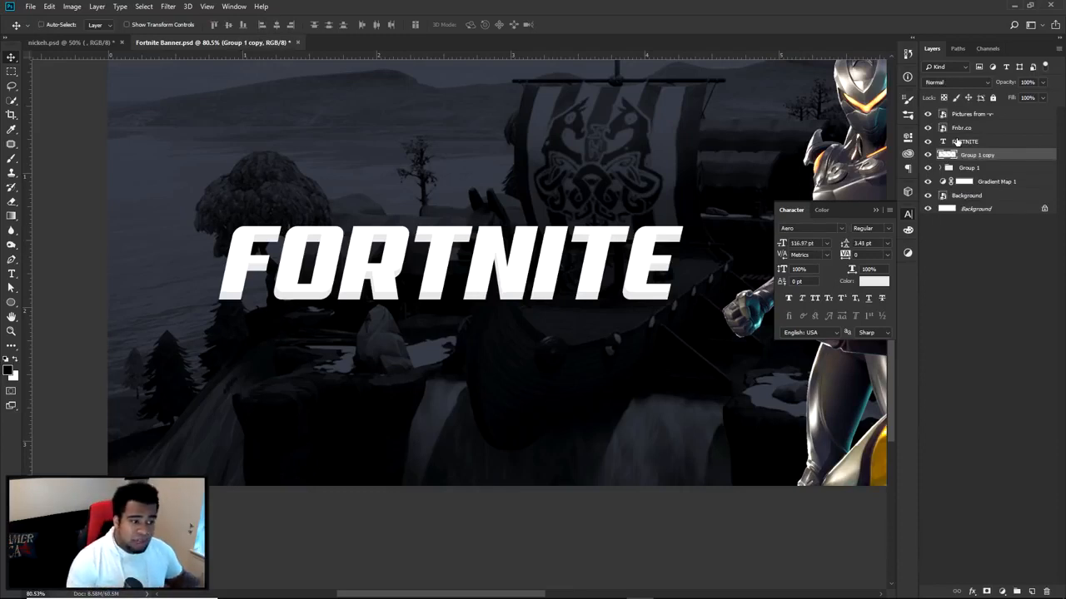
left_click(927, 156)
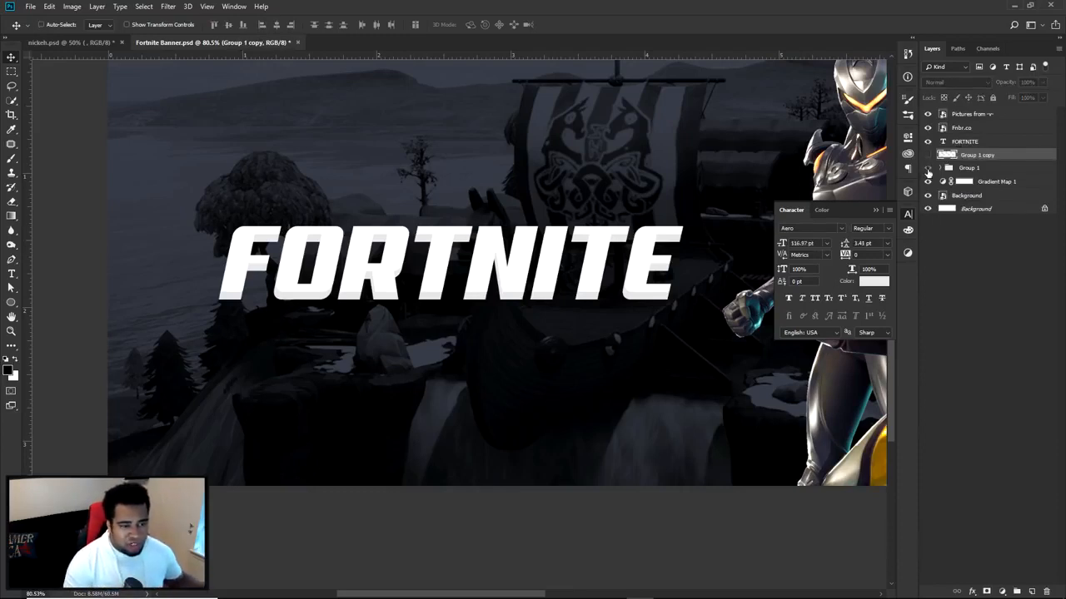
Step: Hide the original group and rename it Text backup
left_click(928, 169)
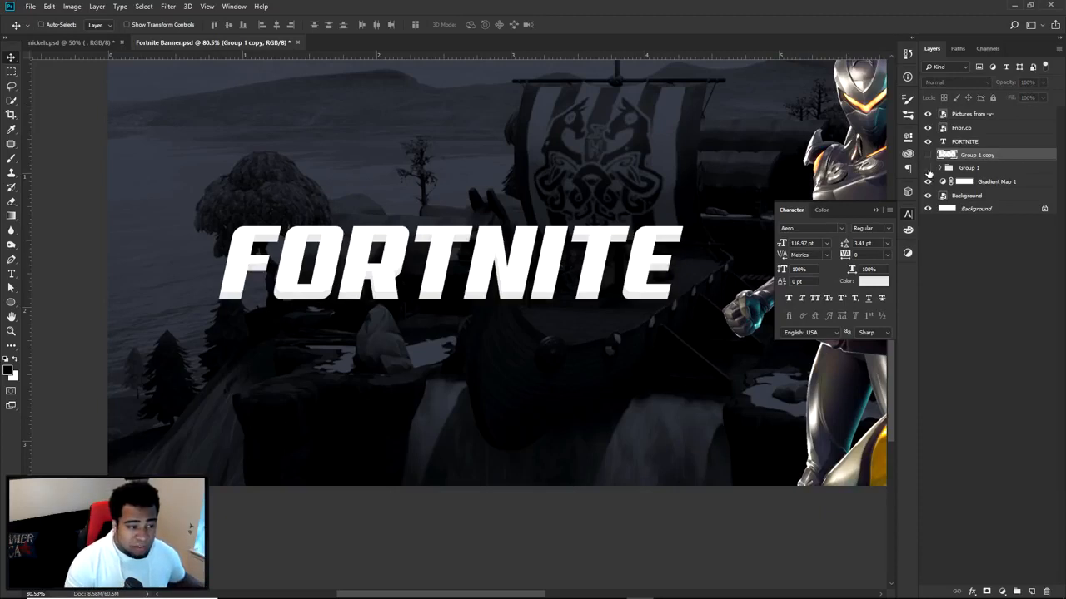
double_click(970, 168)
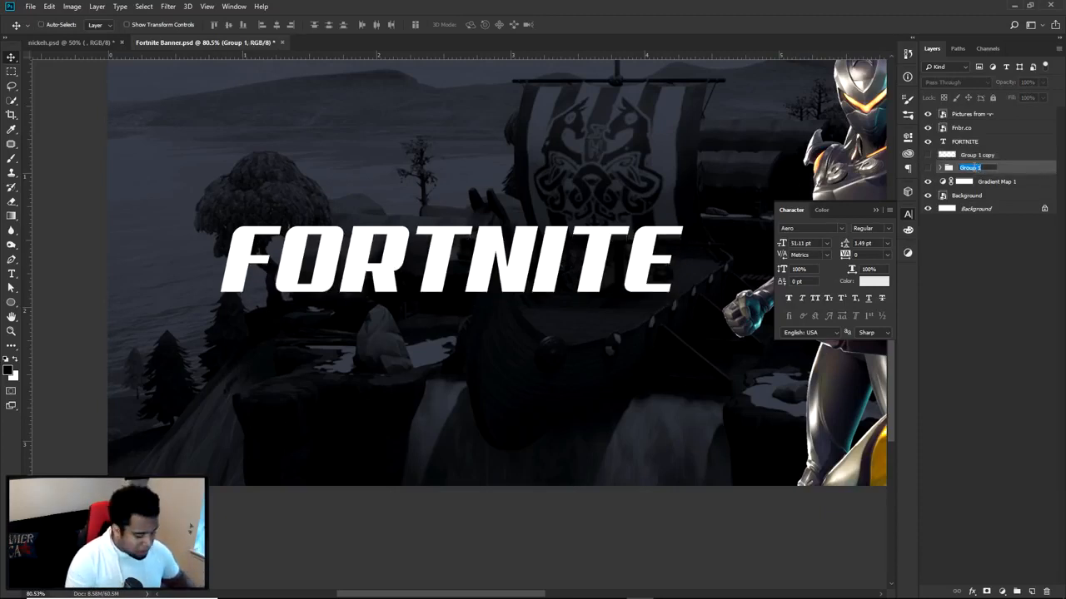
type("Text backup")
key("Return")
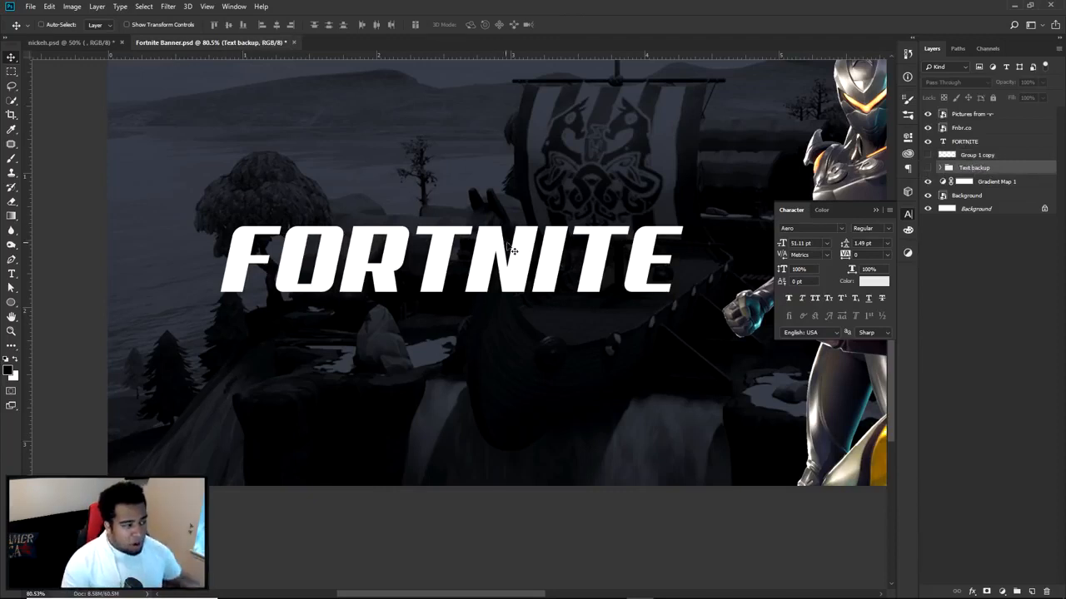
Step: Show the merged grey text layer, rename it Fortnite Backing, and check it with the white FORTNITE text toggled off and on
left_click(945, 158)
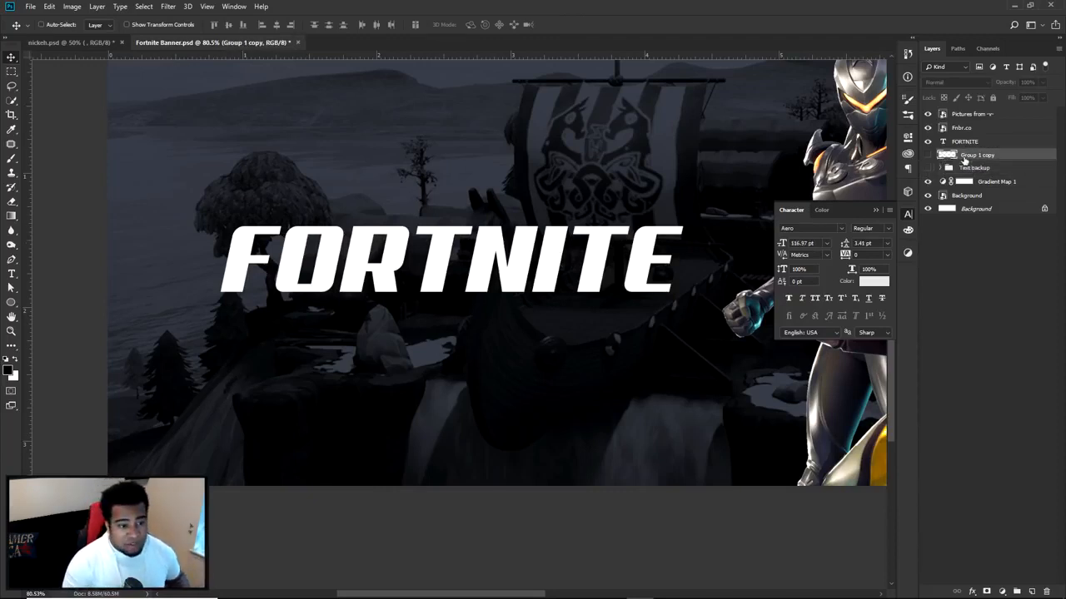
left_click(928, 156)
double_click(978, 156)
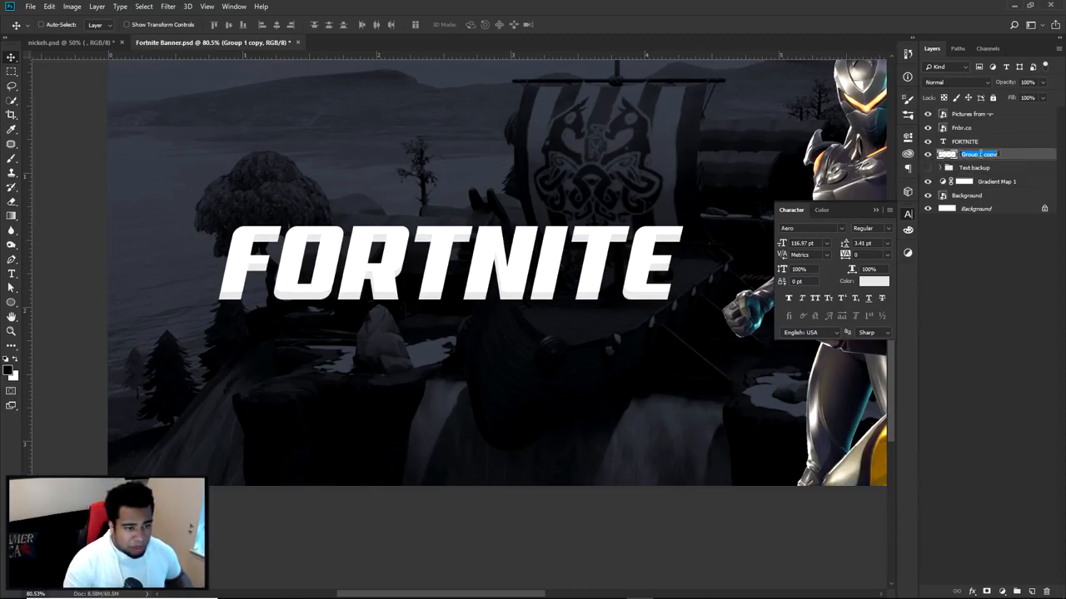
type("F")
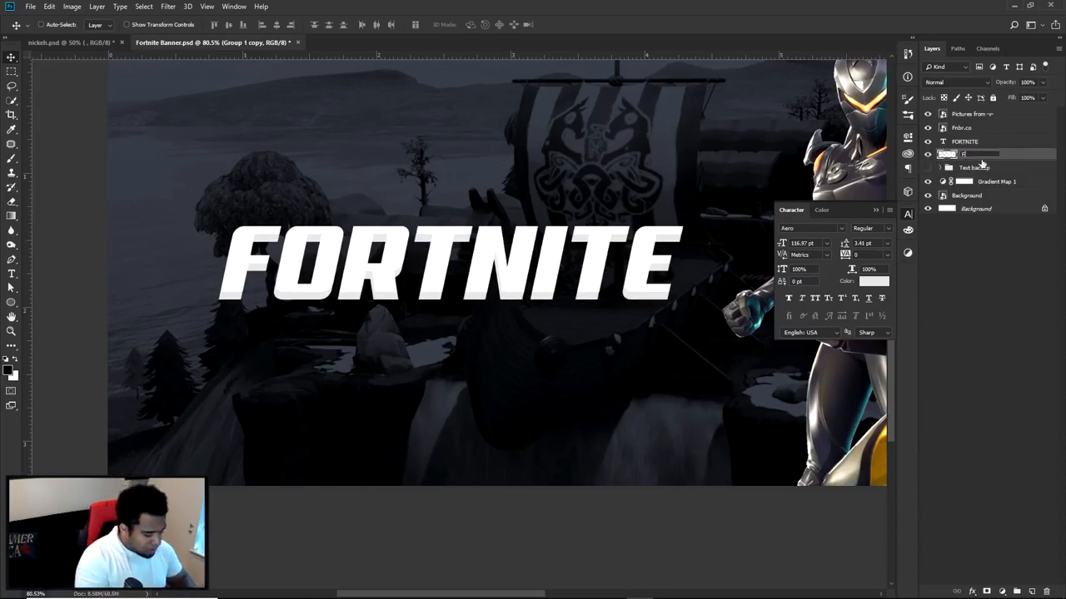
type("ortnite Backing")
key("Return")
left_click(928, 143)
left_click(929, 143)
scroll(343, 259, "down", 4)
scroll(313, 261, "up", 1)
scroll(313, 262, "up", 3)
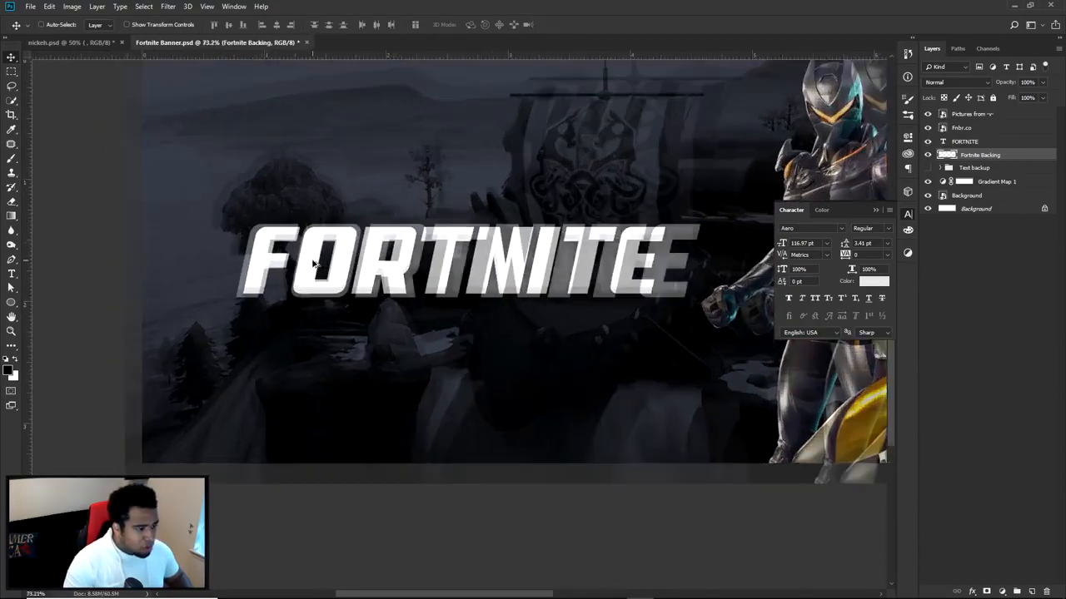
Step: Try a light green colour on the whole FORTNITE text
left_click(998, 146)
left_click(874, 280)
left_click(534, 297)
left_click_drag(643, 406, 642, 379)
left_click_drag(598, 280, 570, 287)
left_click(740, 276)
Step: Try a darker green colour overlay on the Fortnite Backing layer, and cancel the layer style
left_click(1030, 156)
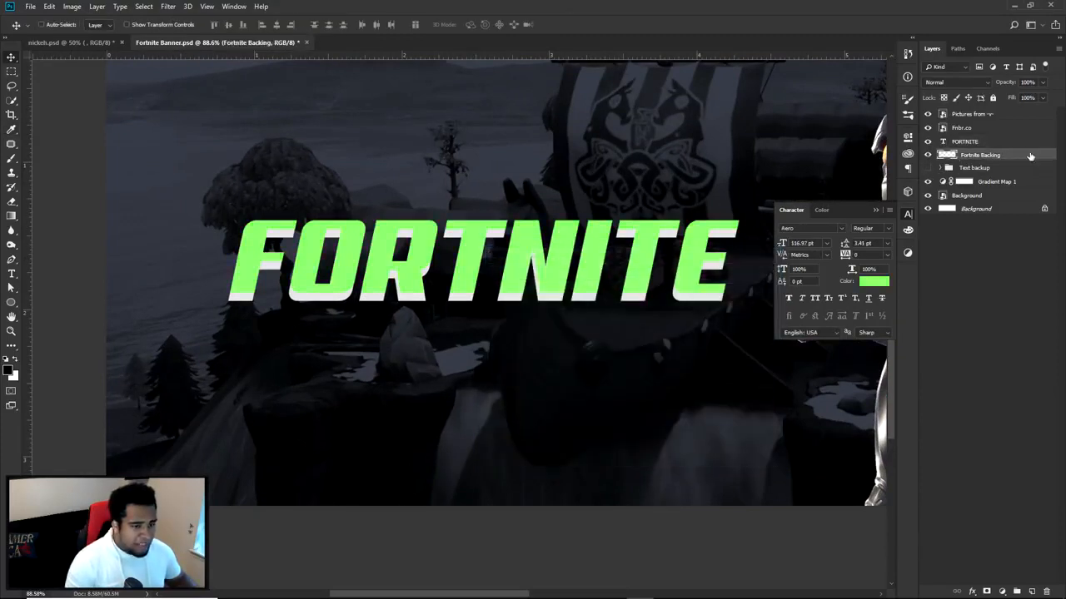
left_click(646, 487)
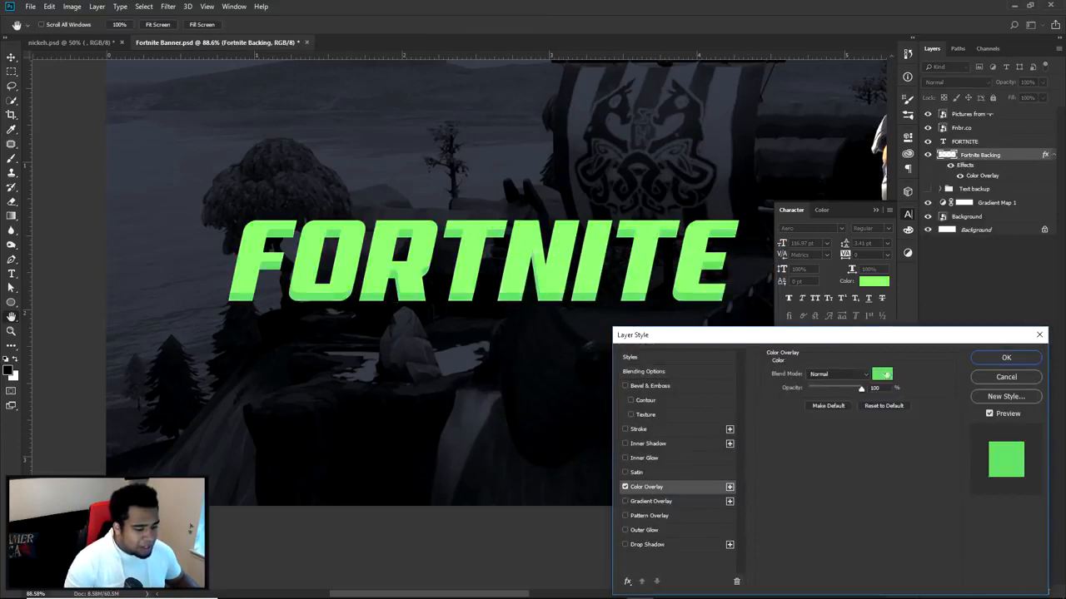
left_click(882, 374)
left_click(571, 304)
left_click(578, 320)
left_click(584, 326)
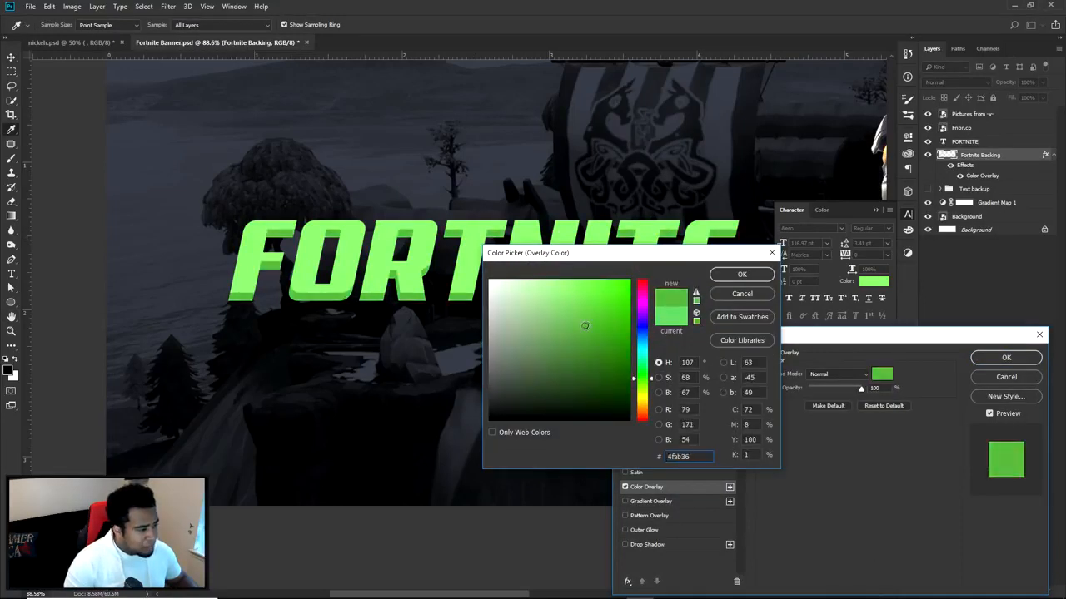
left_click(742, 294)
left_click(990, 373)
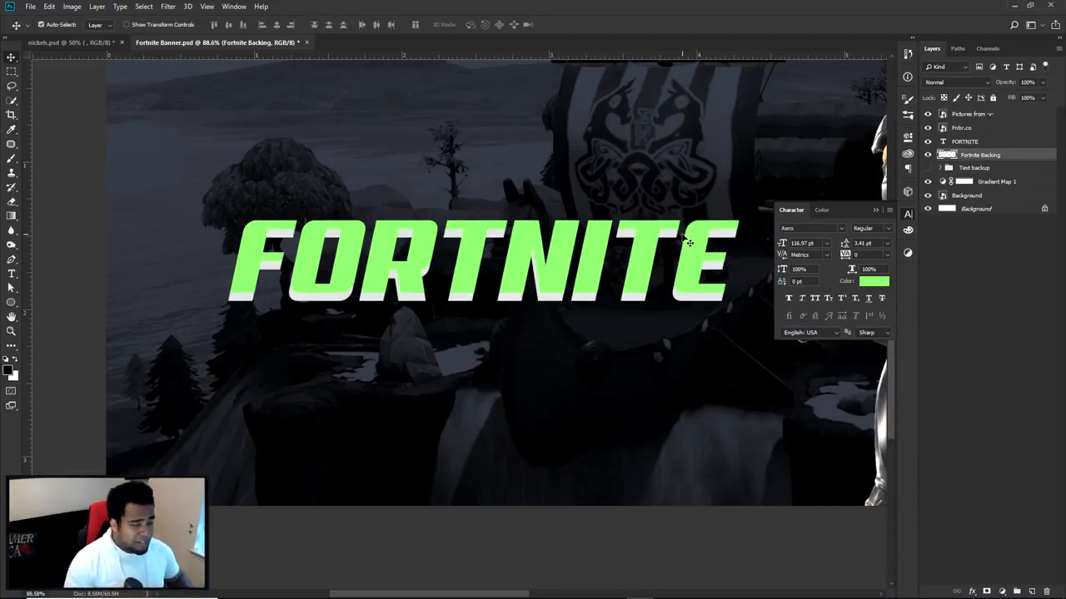
Step: View the whole banner and check the title against the nickeh.psd design
key("ctrl+0")
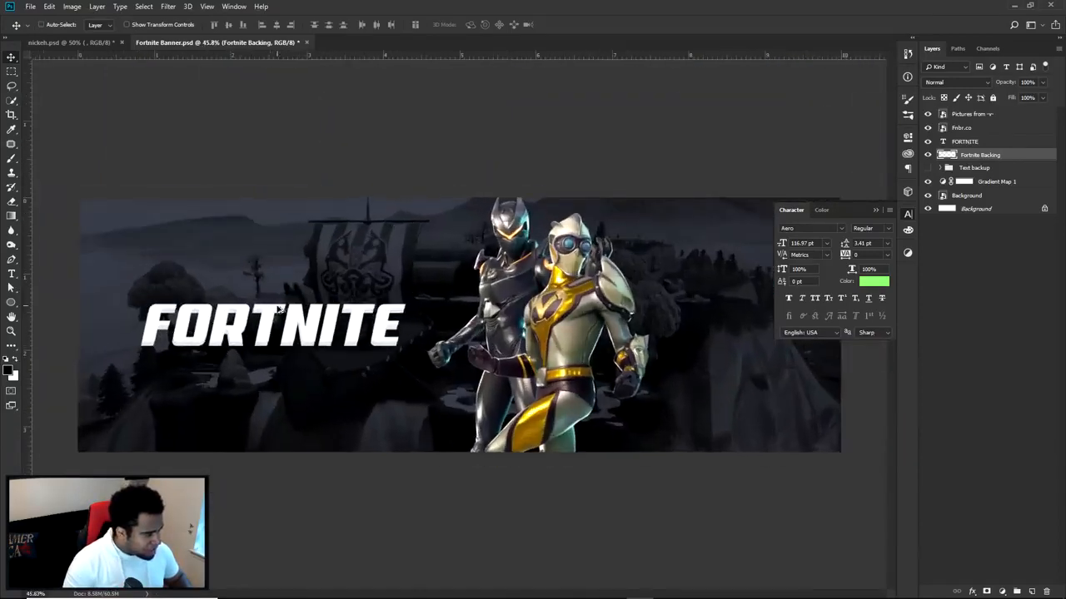
left_click(908, 213)
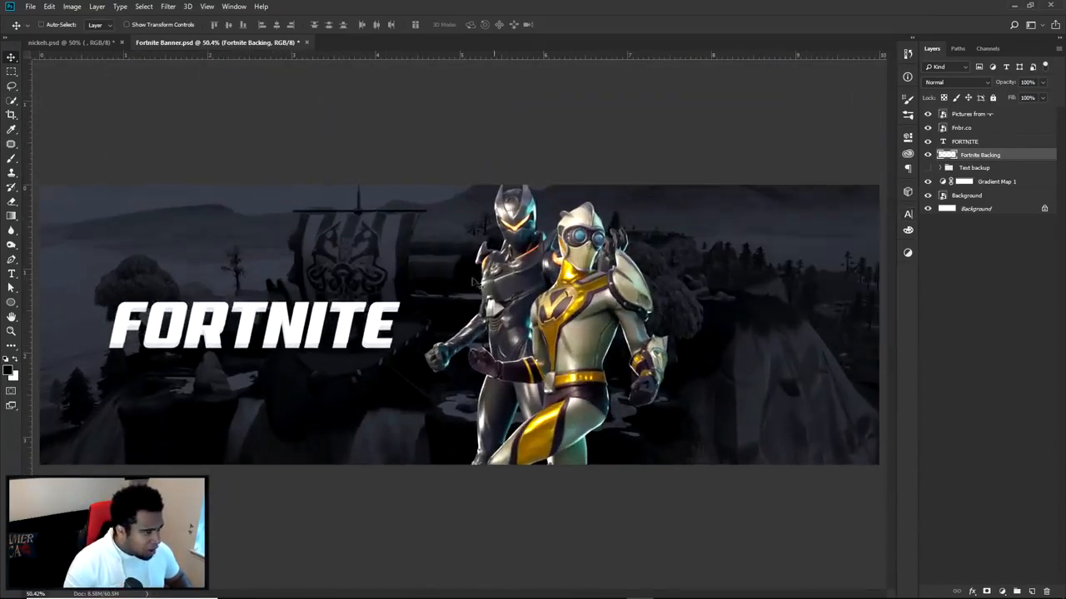
scroll(291, 332, "up", 5)
left_click(78, 43)
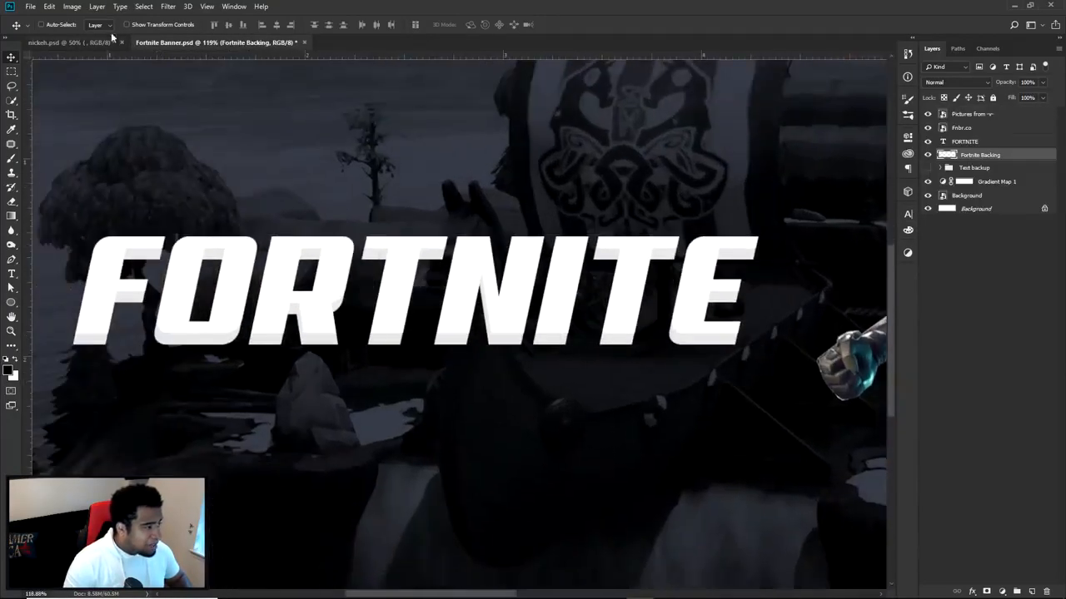
left_click(111, 42)
left_click(190, 45)
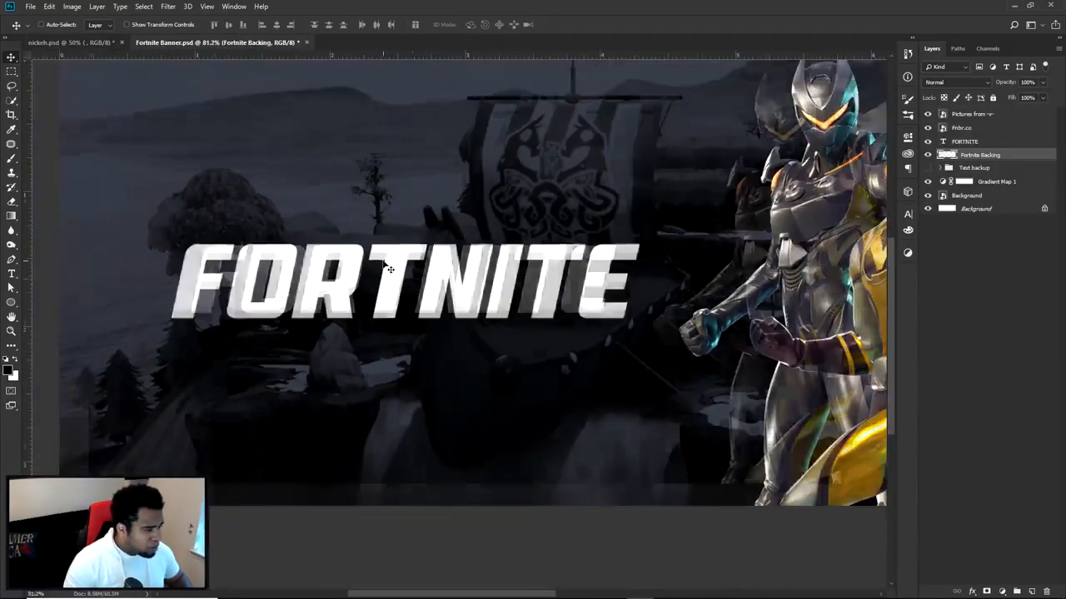
Step: Recolour the letters NITE in the FORTNITE text to yellow, #e8c822
key("t")
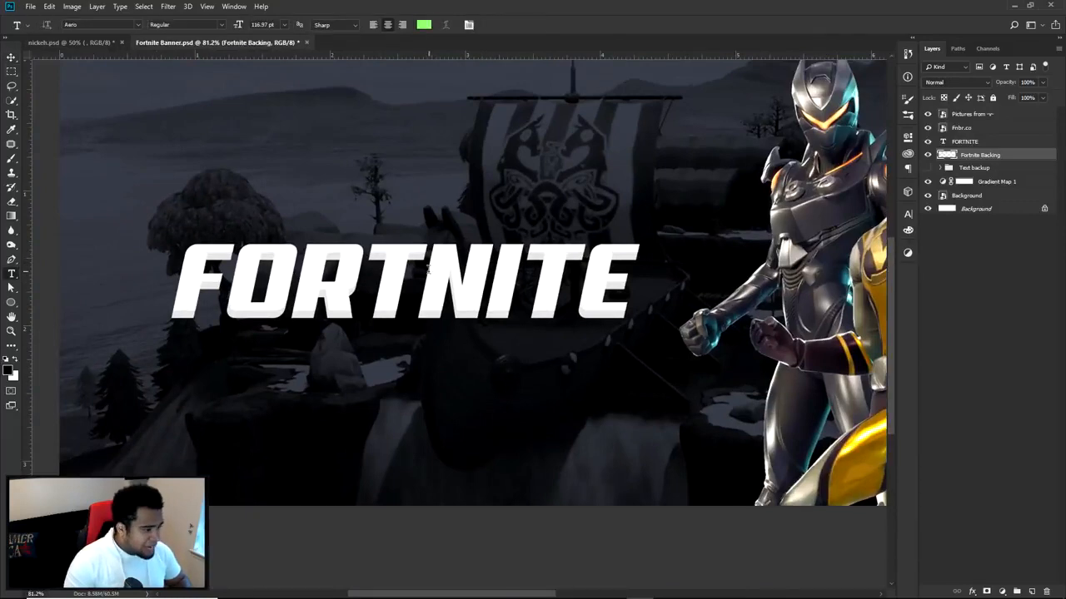
left_click(426, 275)
left_click_drag(422, 278, 671, 285)
left_click(907, 214)
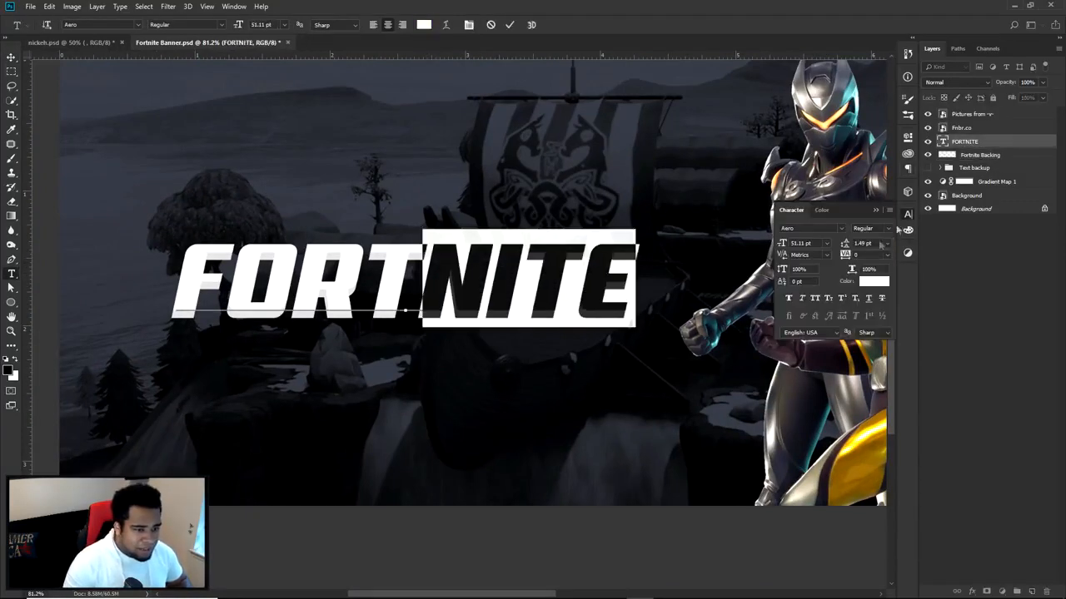
left_click(871, 281)
type("ffd601")
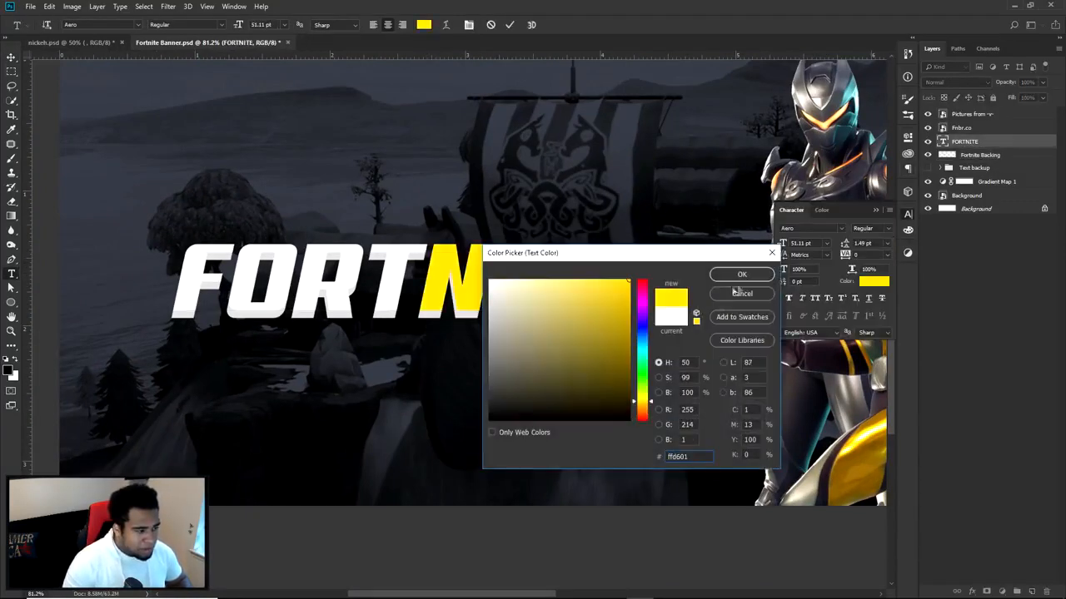
mouse_move(619, 290)
left_mouse_down()
mouse_move(594, 291)
mouse_move(609, 292)
left_mouse_up()
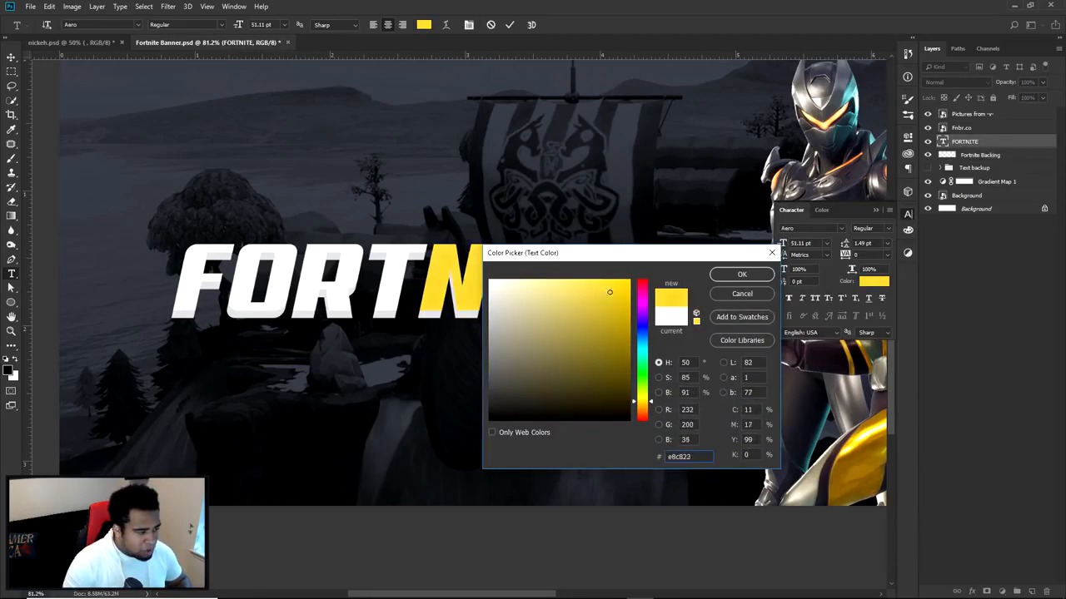
left_click(733, 277)
left_click(509, 25)
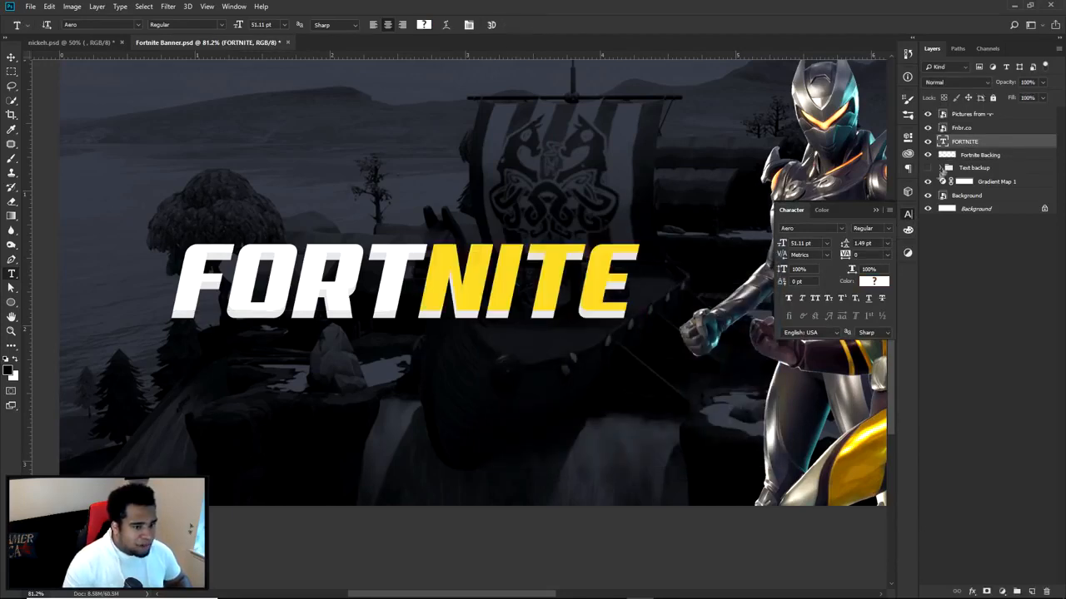
Step: Draw a closed Pen tool path around the letters NITE on the Fortnite Backing layer
left_click(978, 156)
key("p")
scroll(416, 271, "up", 7)
left_click(457, 197)
left_click(381, 406)
scroll(383, 404, "down", 4)
left_click_drag(628, 367, 389, 317)
left_click(486, 328)
left_click(514, 208)
left_click_drag(377, 166, 363, 165)
left_click(193, 214)
Step: Try converting the path around NITE into a selection, and undo back to the path
right_click(281, 226)
left_click(292, 281)
left_click(594, 172)
key("m")
right_click(519, 257)
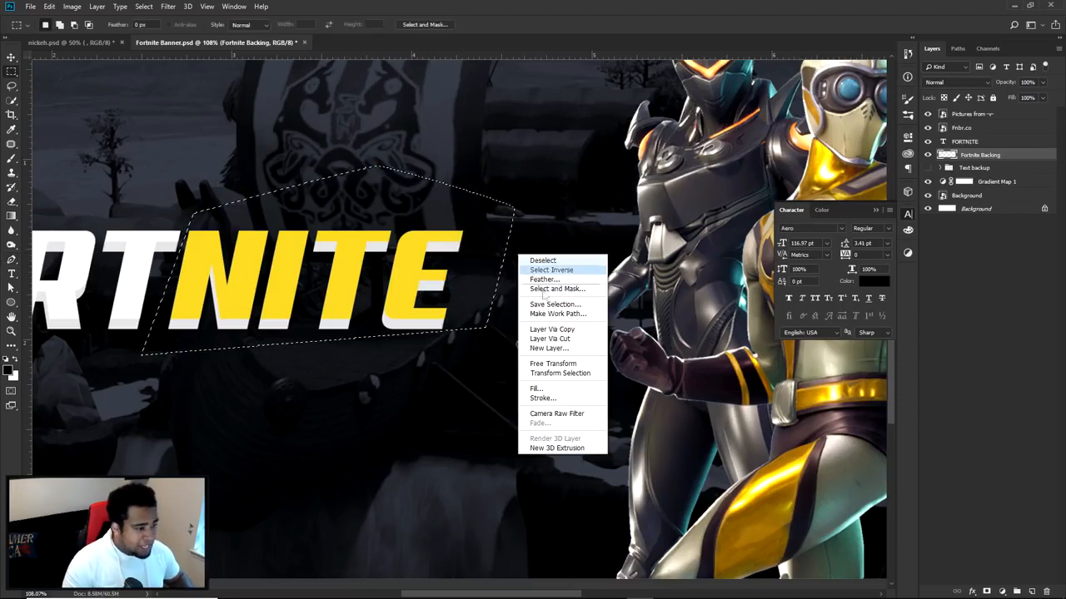
left_click(338, 278)
key("ctrl+z")
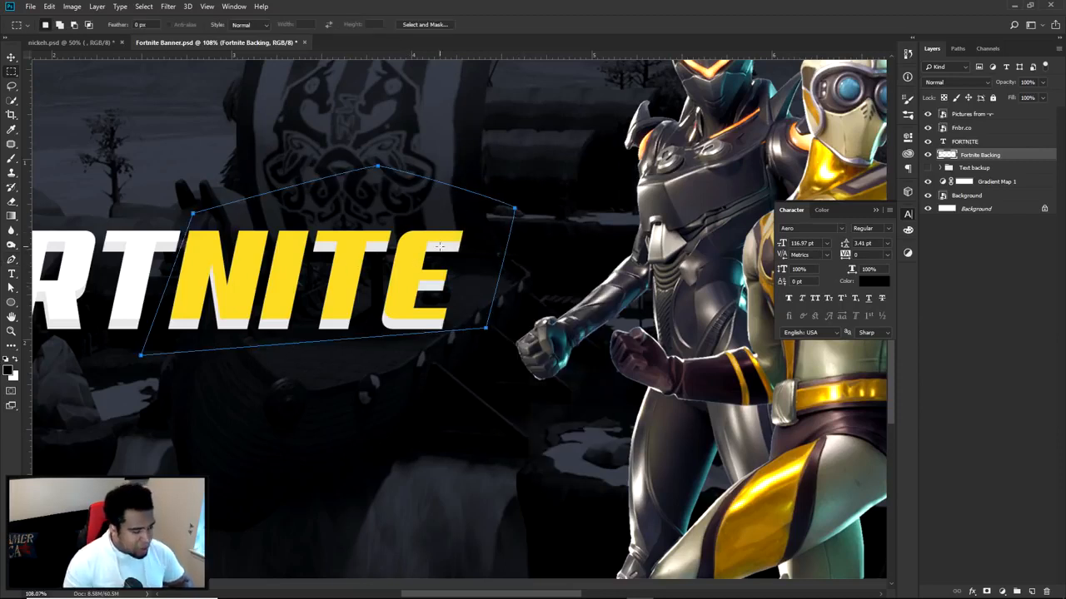
right_click(429, 183)
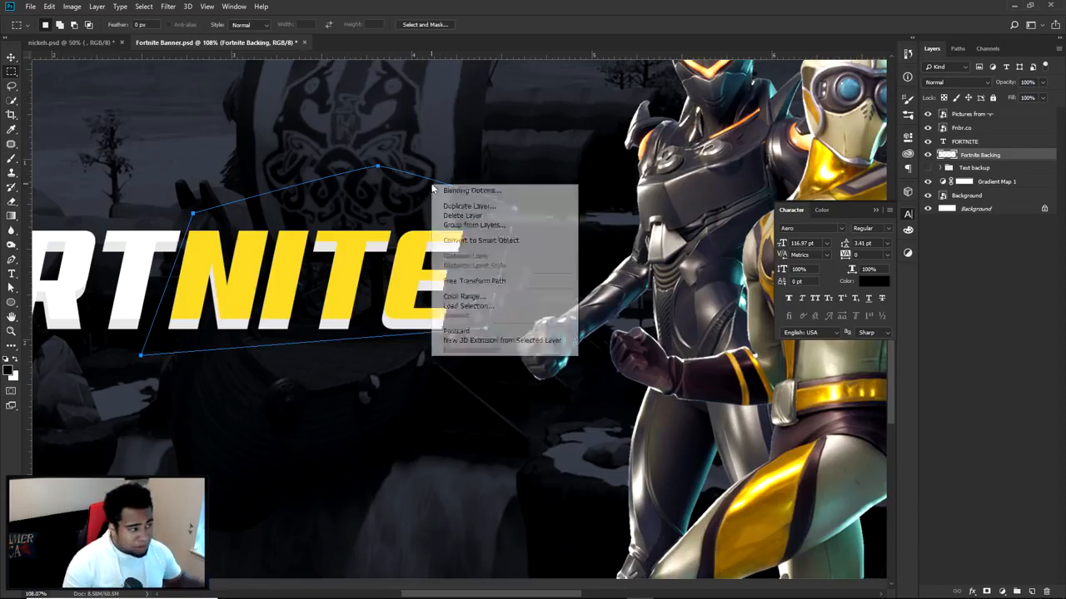
left_click(367, 262)
Step: Make a selection from the path around NITE and cut that part of the backing onto a new layer
key("p")
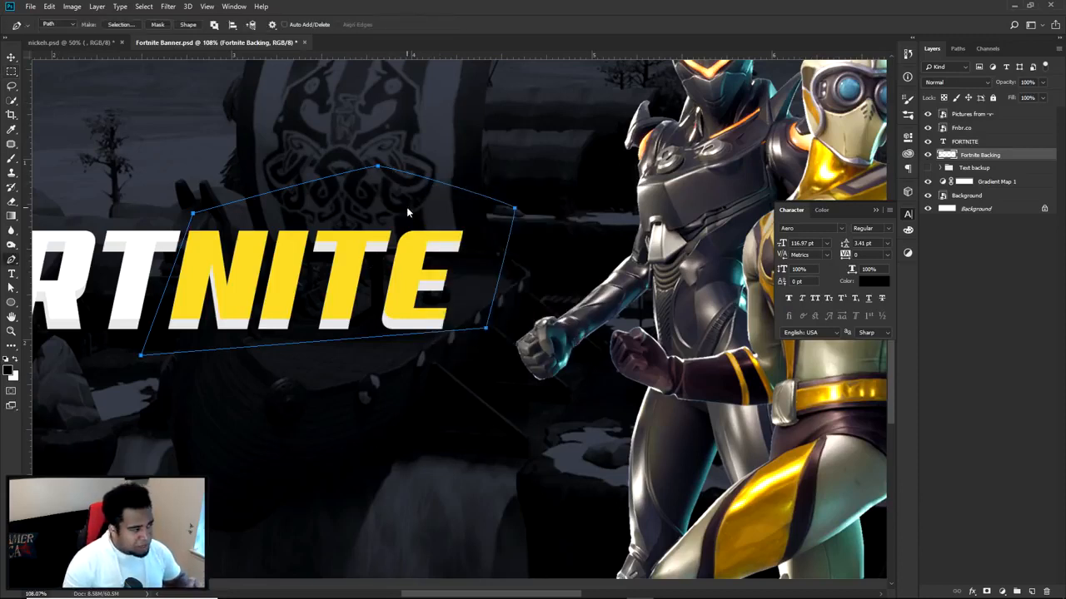
right_click(408, 214)
left_click(447, 256)
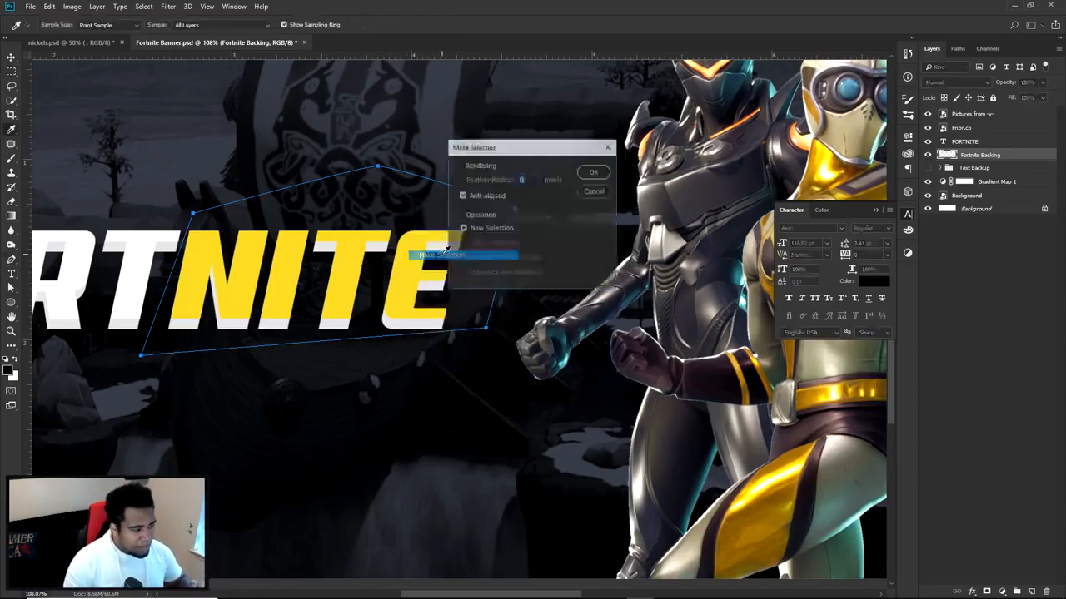
left_click(594, 172)
key("m")
right_click(436, 239)
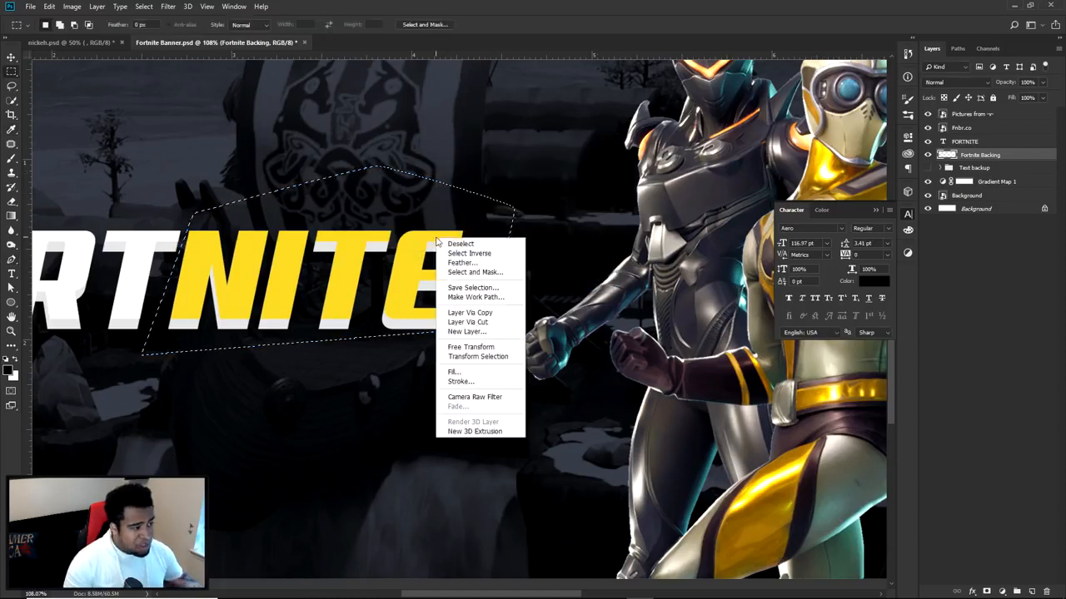
left_click(467, 322)
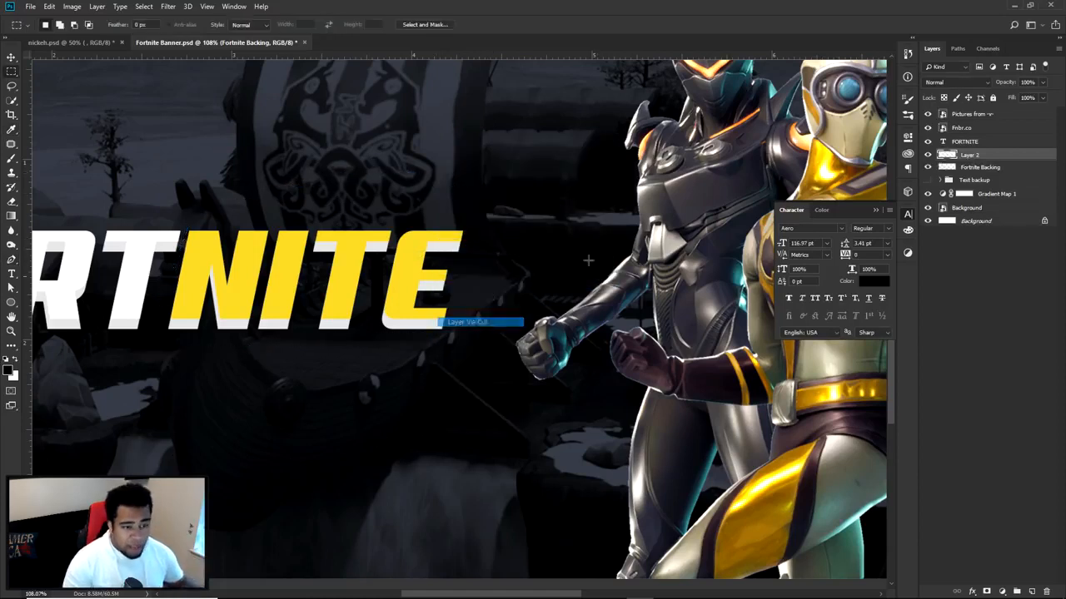
Step: Rename the remaining Fortnite Backing layer Fort and the newly cut layer Nite
left_click(978, 167)
double_click(978, 167)
type("Fort")
double_click(968, 154)
type("Nite")
key("Return")
Step: Try moving the Nite backing away from the title, and undo the move
key("v")
left_click_drag(361, 296, 511, 405)
key("ctrl+z")
Step: Add a dark yellow colour overlay, #998624, to the Nite layer
scroll(533, 270, "down", 1)
left_click_drag(552, 272, 589, 264)
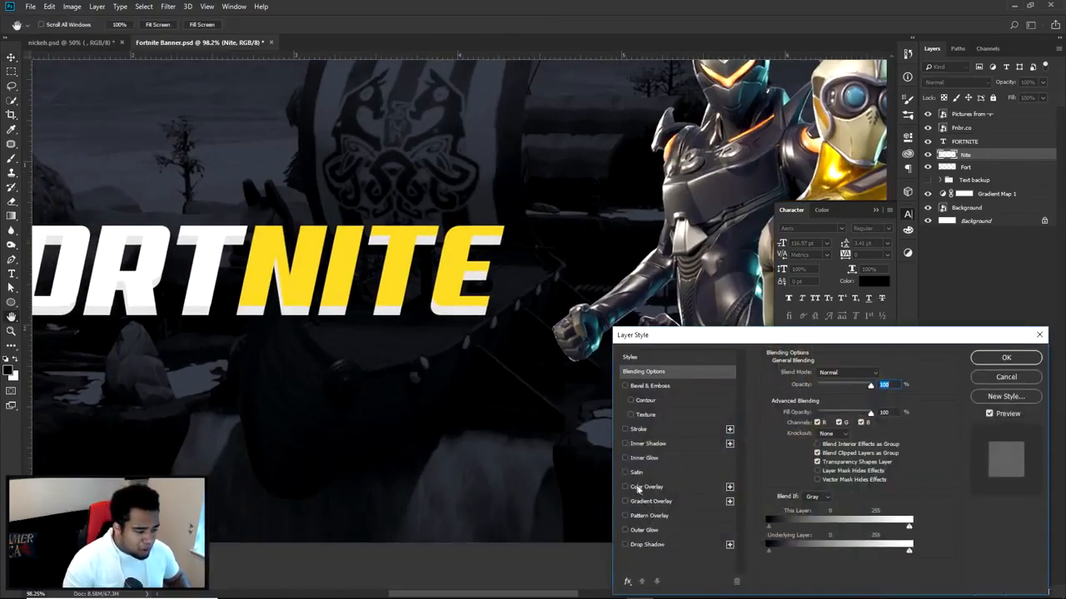
left_click(638, 490)
left_click(881, 373)
left_click(478, 300)
mouse_move(611, 294)
left_mouse_down()
mouse_move(609, 336)
mouse_move(597, 336)
left_mouse_up()
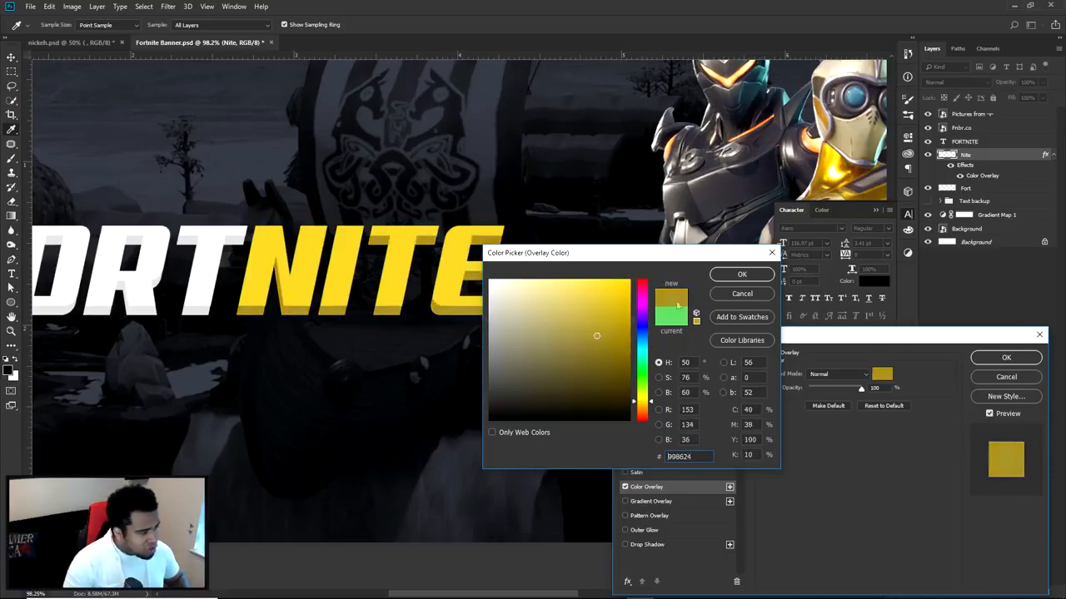
left_click(742, 274)
left_click(1006, 357)
Step: Review the two-tone title on the full banner and compare it with nickeh.psd
scroll(535, 310, "down", 2)
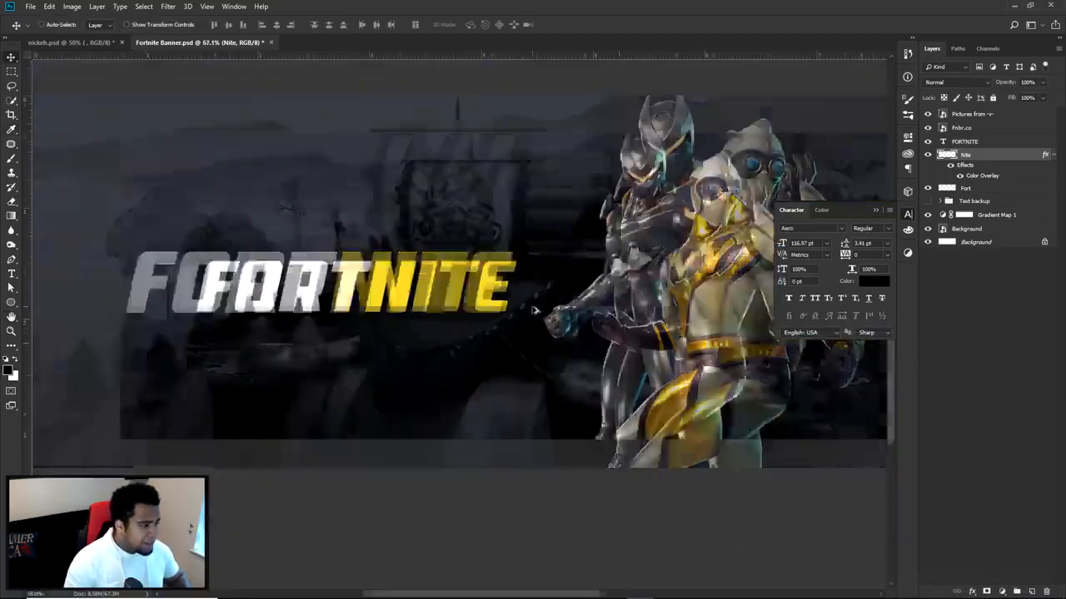
scroll(536, 310, "down", 1)
scroll(353, 324, "down", 1)
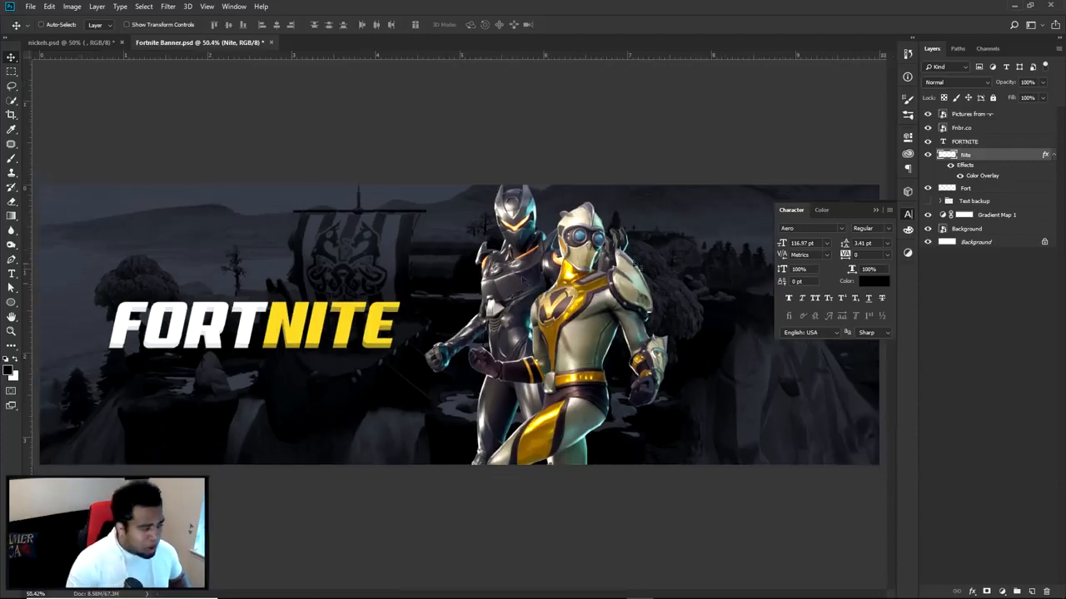
left_click(909, 215)
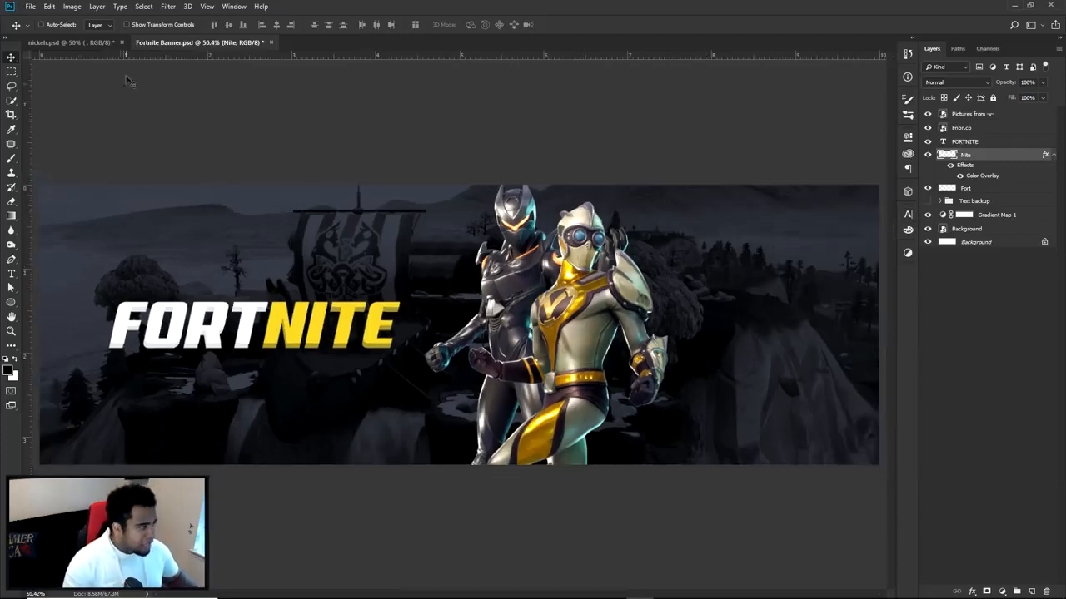
left_click(75, 43)
left_click(147, 43)
Step: Add a text line reading WORST GAME EVER below the FORTNITE title
key("t")
left_click(248, 380)
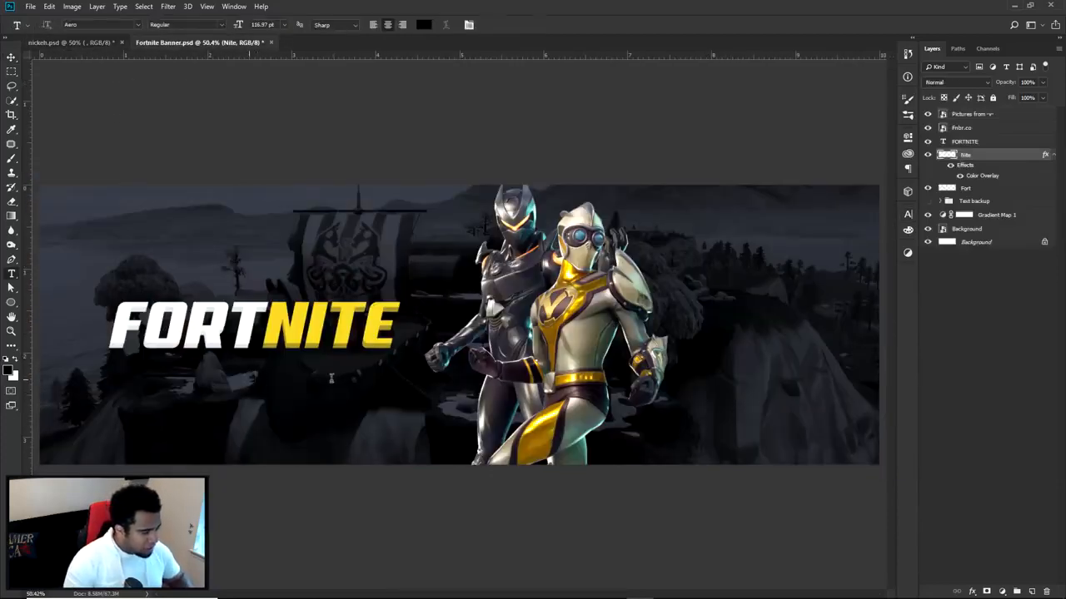
type("WEBSITE")
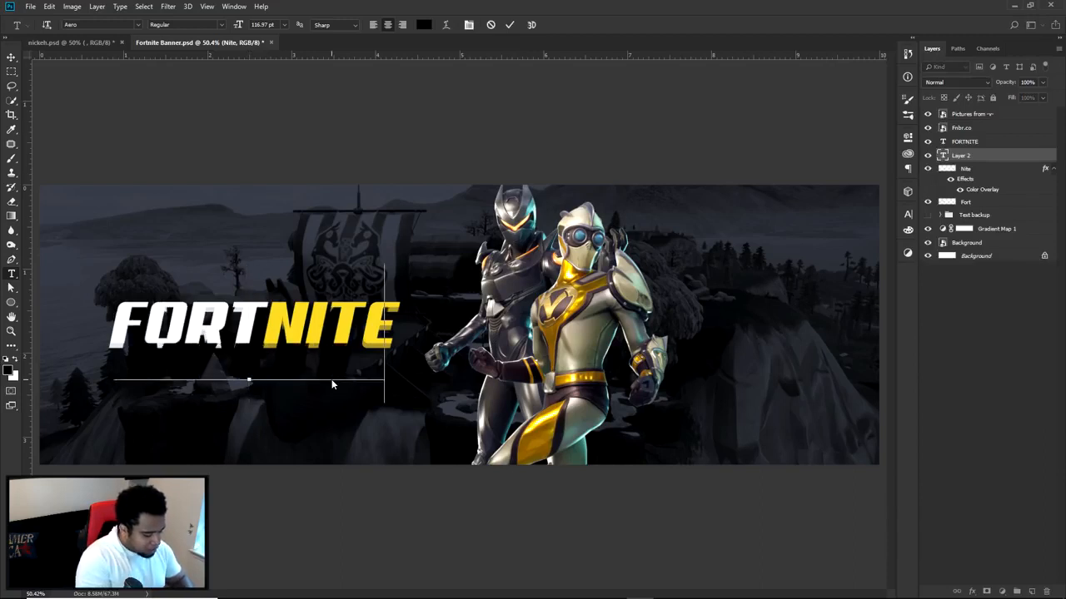
key("ctrl+a")
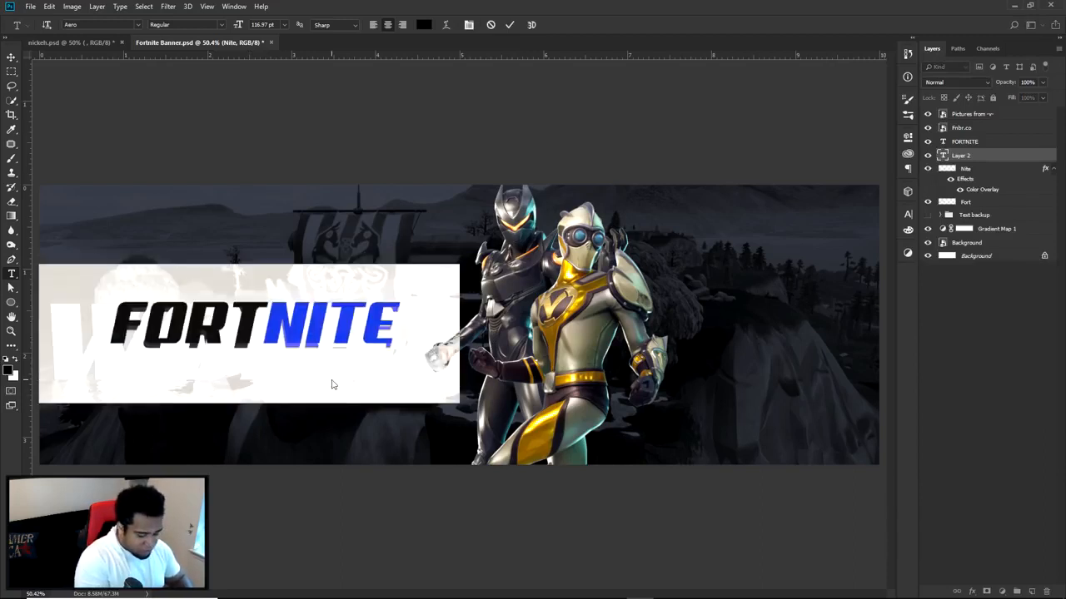
type("THE LAST TO SURVIVE")
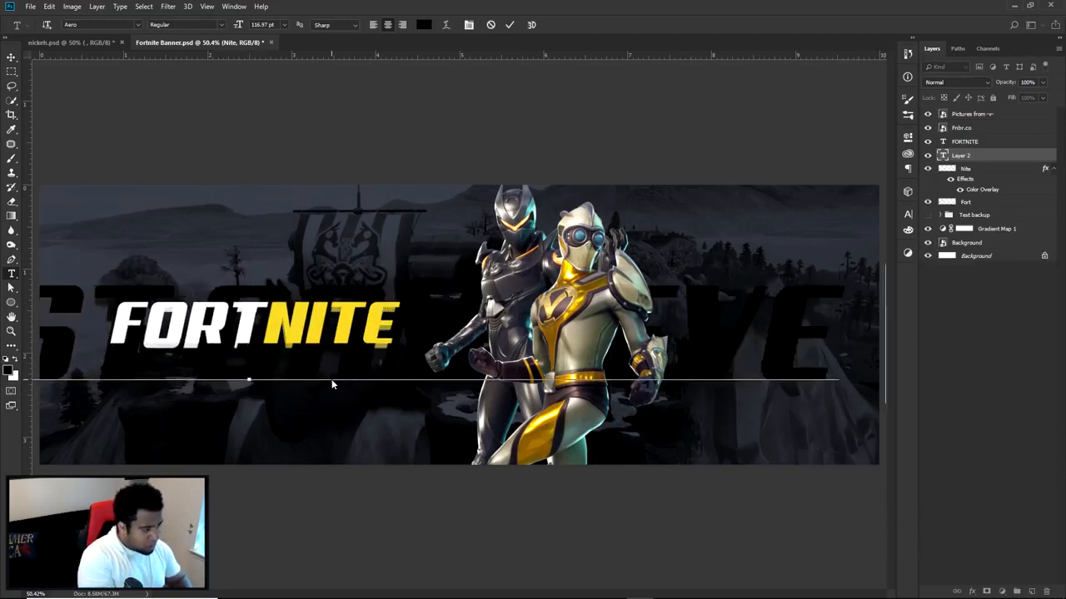
type("R")
left_click(511, 23)
Step: Set the WORST GAME EVER text to the Gotham Black font in white, #ffffff
key("v")
left_click(906, 214)
left_click(841, 228)
left_click(886, 284)
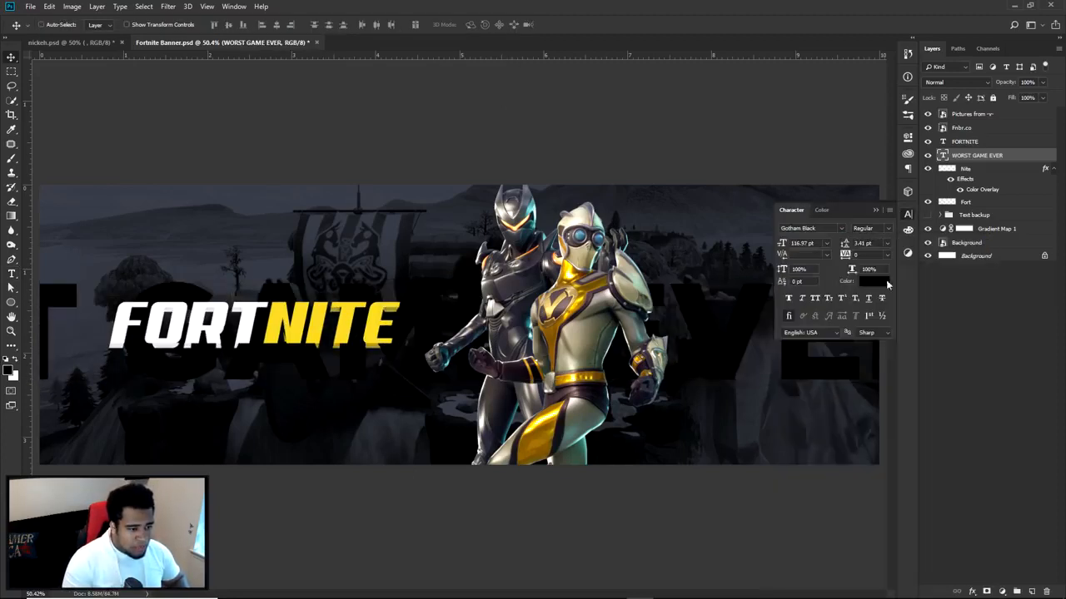
left_click(887, 284)
left_click(137, 306)
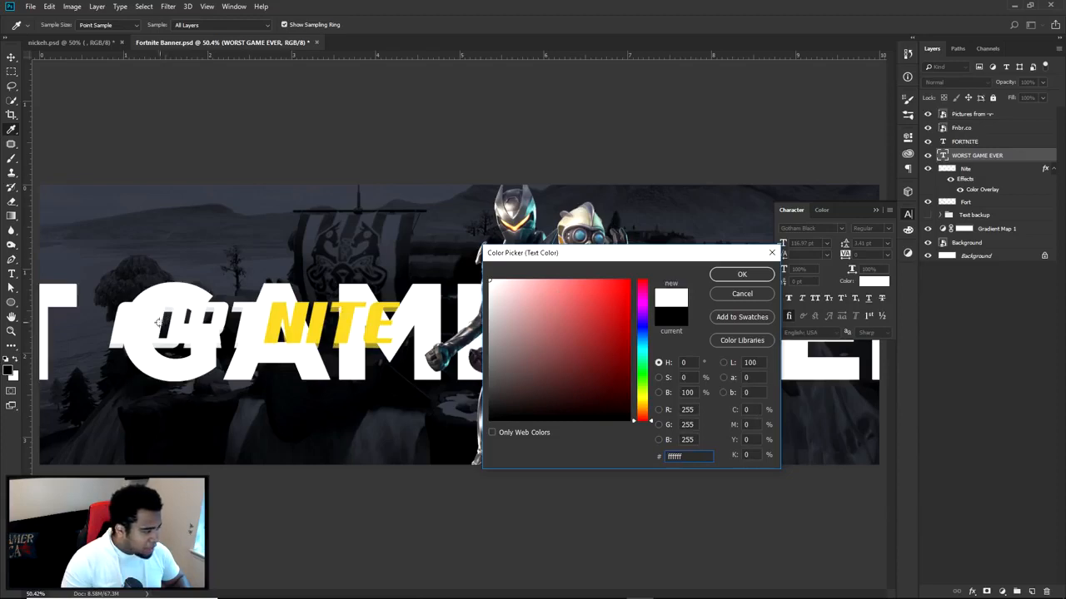
left_click(747, 277)
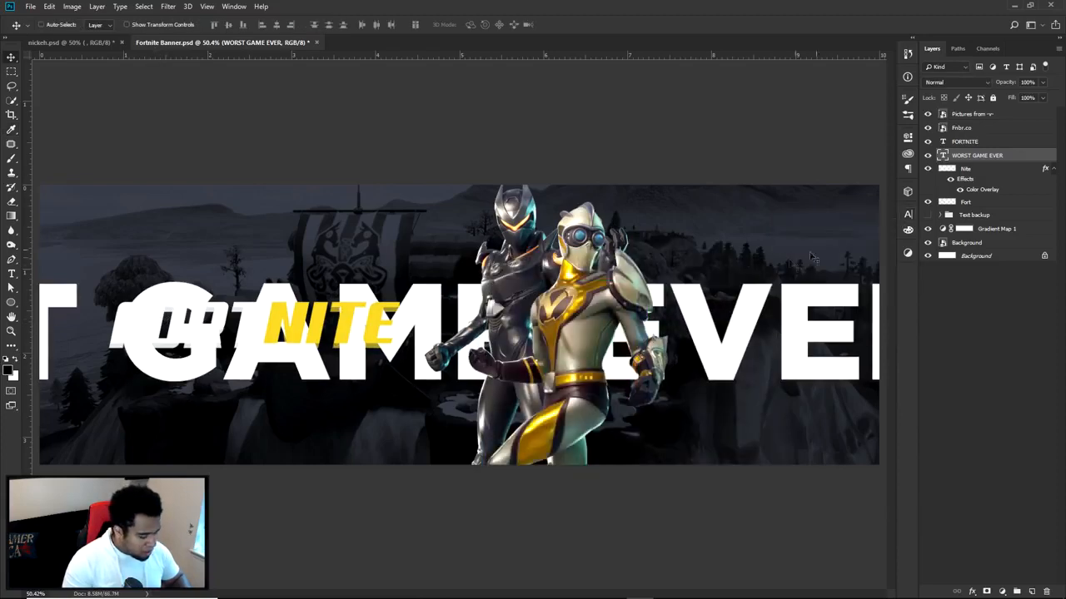
Step: Scale the WORST GAME EVER text down to about 9.57 pt and place it just beneath the FORTNITE title
key("ctrl+t")
key("ctrl+0")
left_click_drag(844, 278, 385, 388)
key("Return")
scroll(283, 377, "up", 3)
left_click_drag(314, 363, 314, 362)
Step: Recolour the word WORST in the tagline to yellow
key("t")
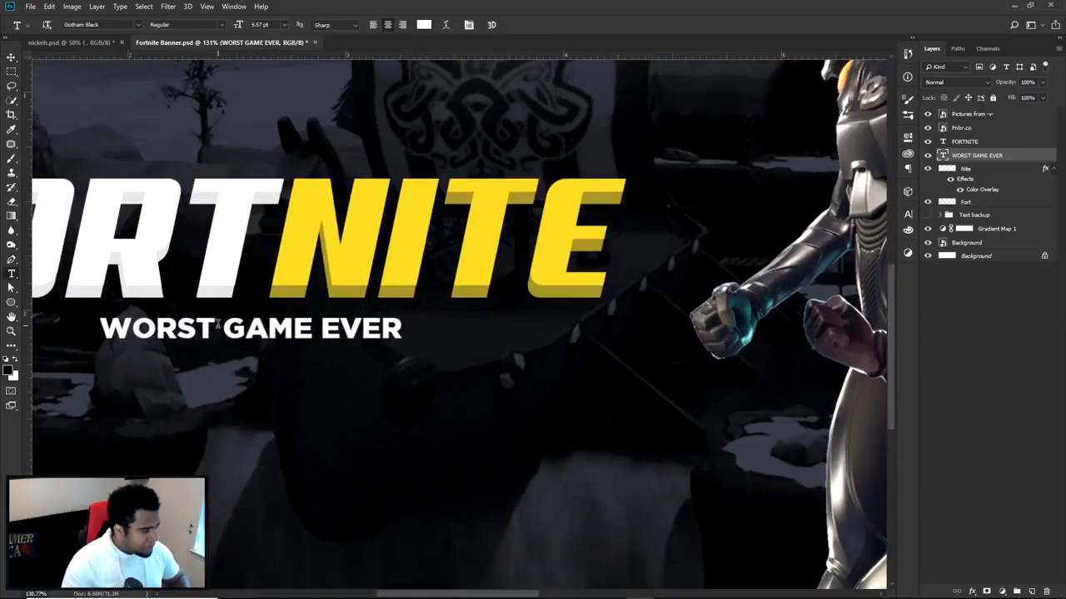
left_click_drag(223, 329, 100, 329)
left_click(424, 24)
left_click(608, 291)
left_click(752, 276)
left_click(509, 24)
key("v")
Step: Nudge the WORST GAME EVER tagline slightly up, closer to the FORTNITE title
scroll(468, 288, "down", 5)
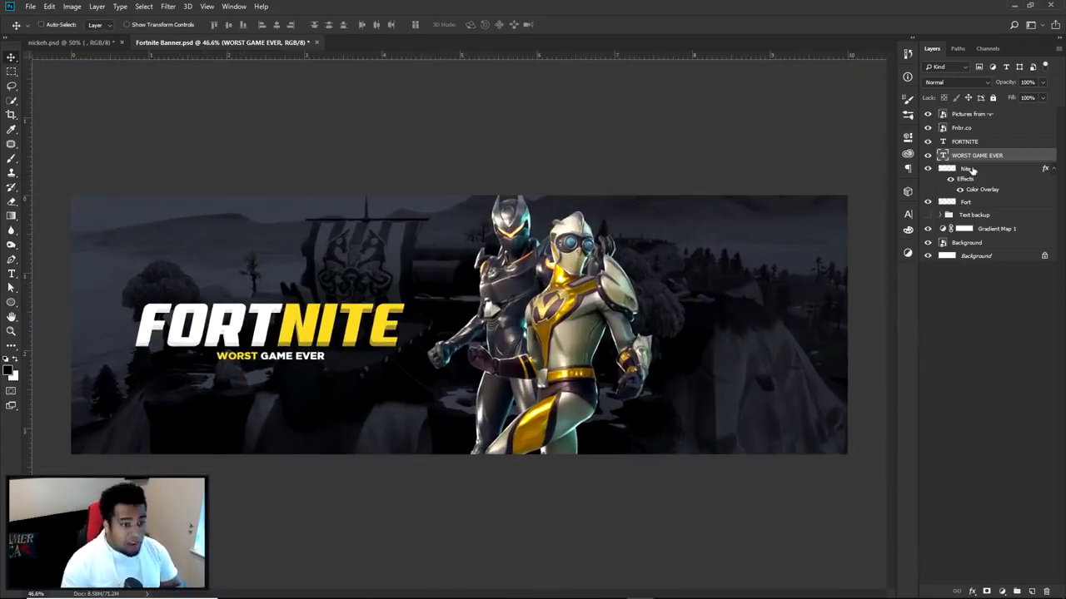
left_click(965, 142)
left_click(1008, 168)
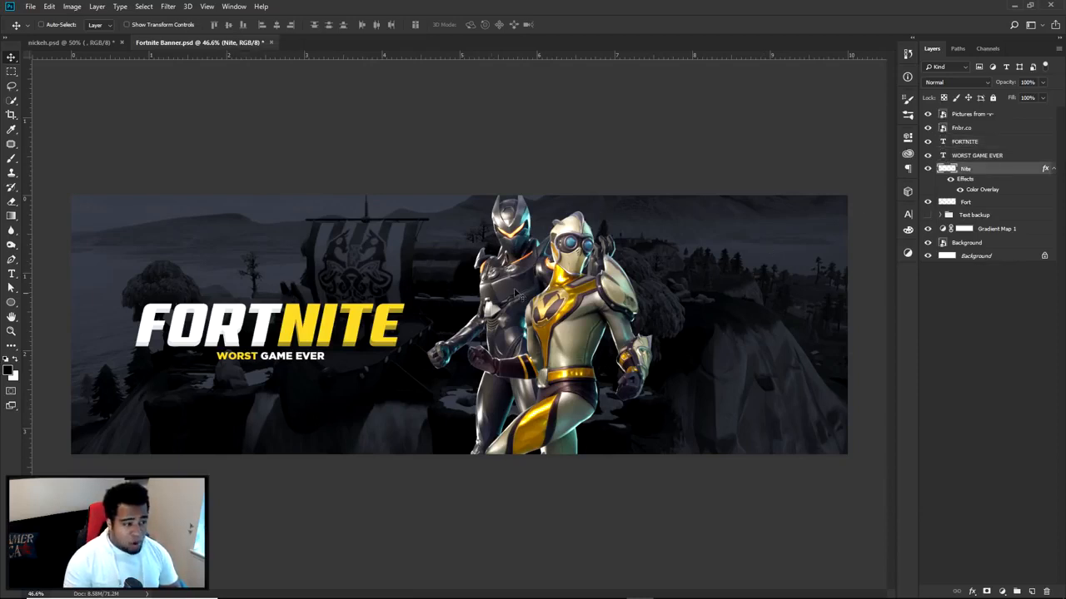
left_click(985, 157)
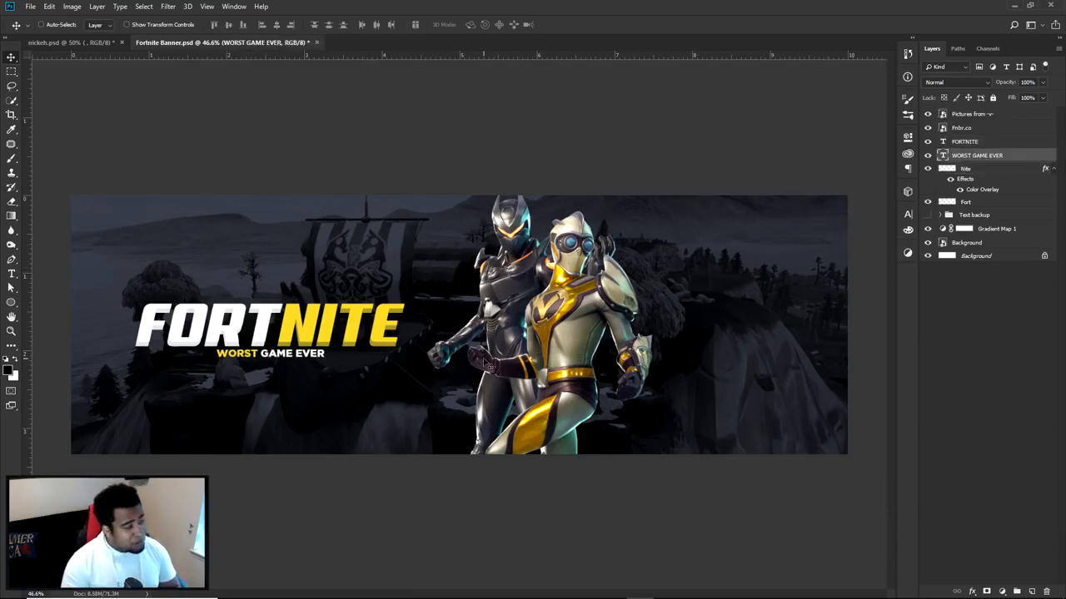
Step: Check the overall design of nickeh.psd and duplicate the Gradient Map 1 adjustment layer in Fortnite Banner.psd
left_click(74, 42)
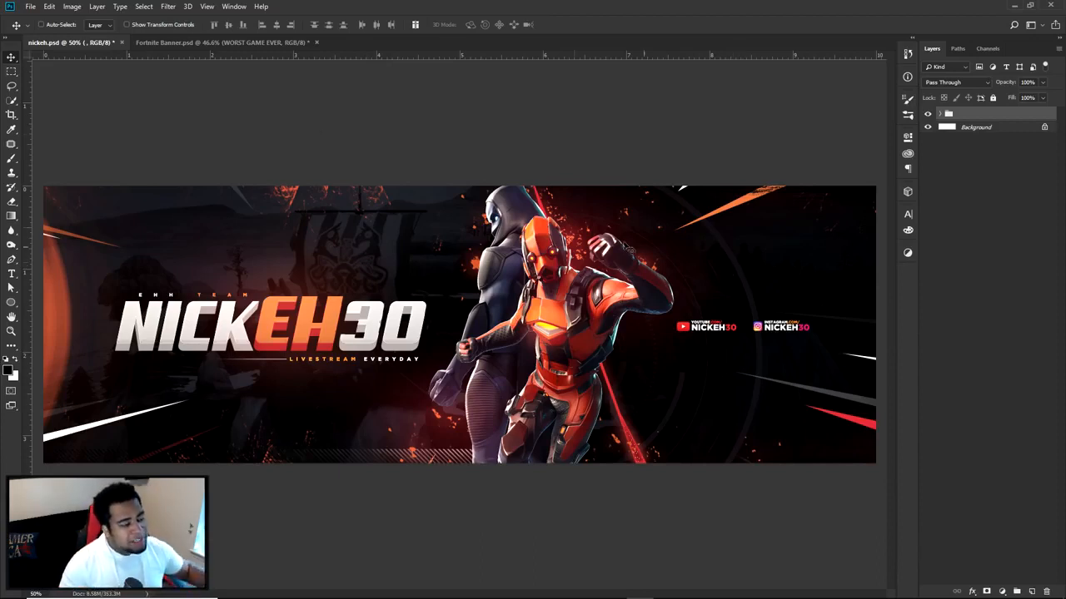
left_click(198, 43)
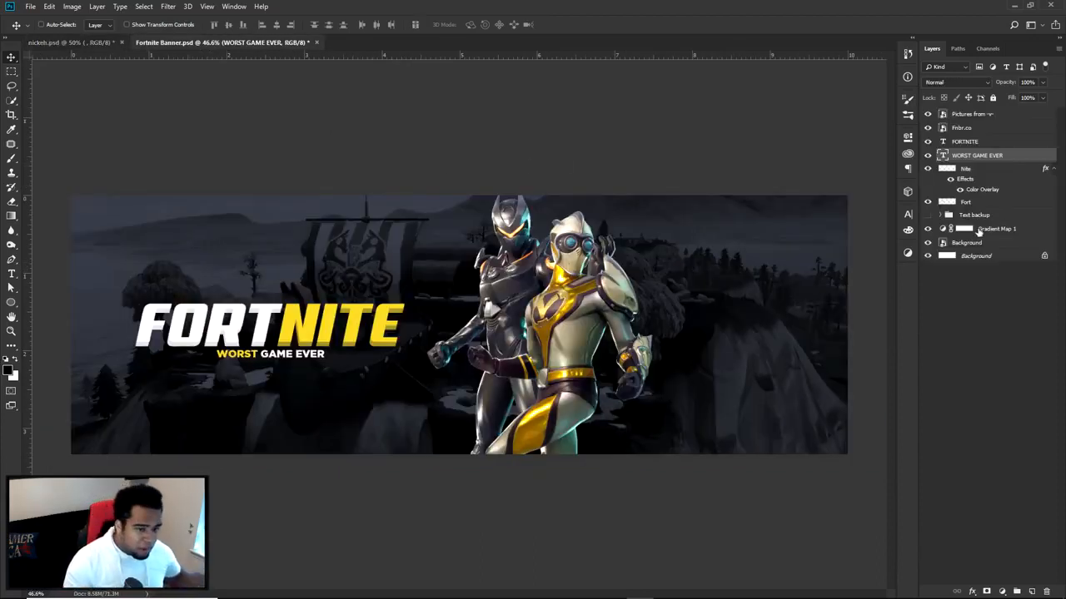
left_click(979, 231)
key("super")
left_click(1005, 233)
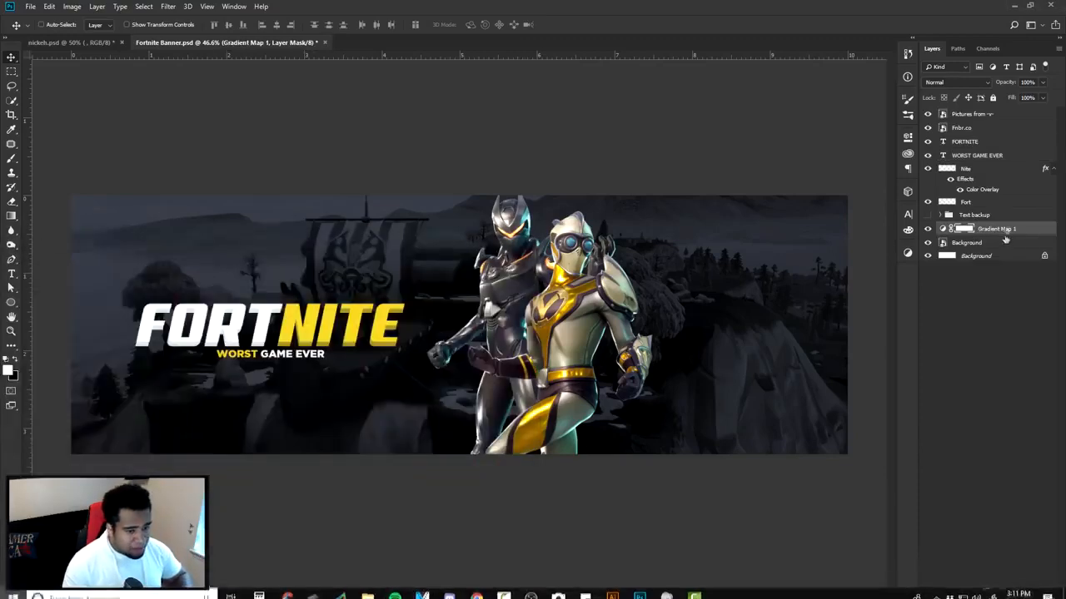
key("ctrl+j")
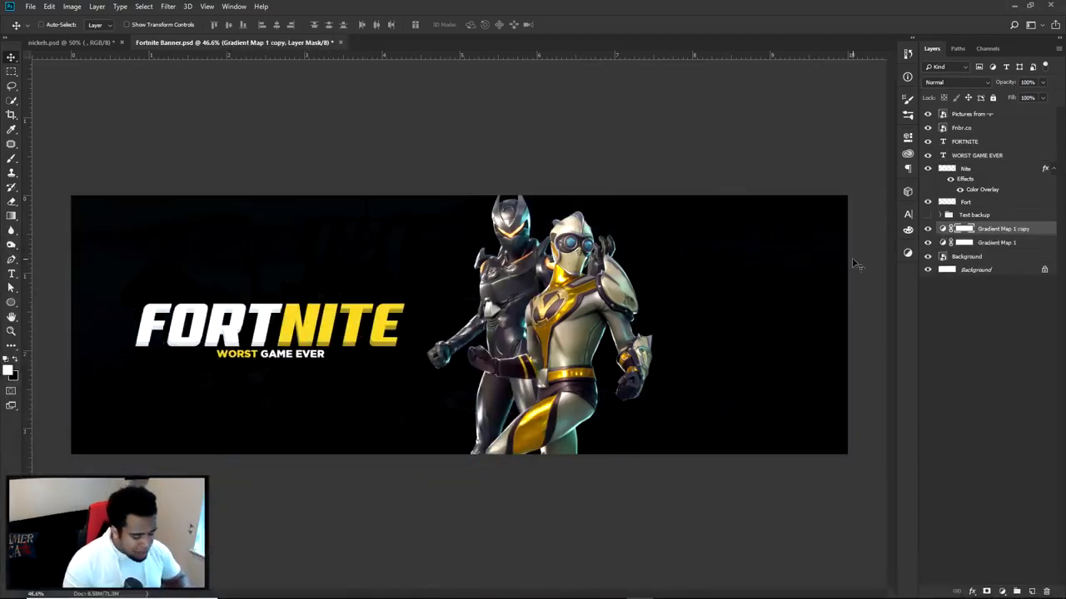
Step: Draw a pen path down through the dark armoured character, from above the canvas's upper edge to below its lower edge
key("p")
scroll(520, 215, "up", 3)
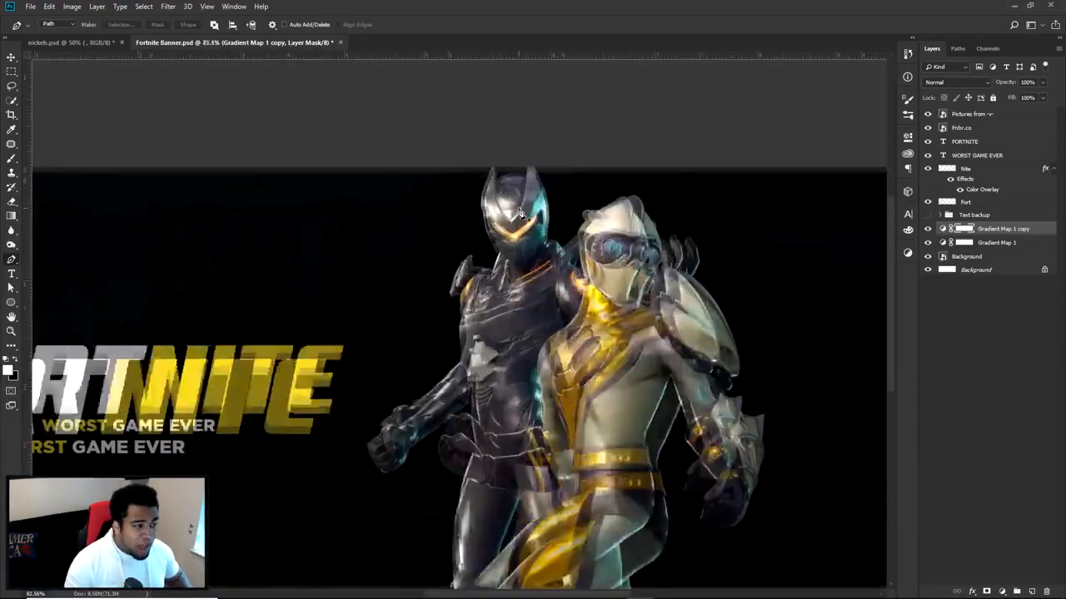
scroll(520, 215, "down", 3)
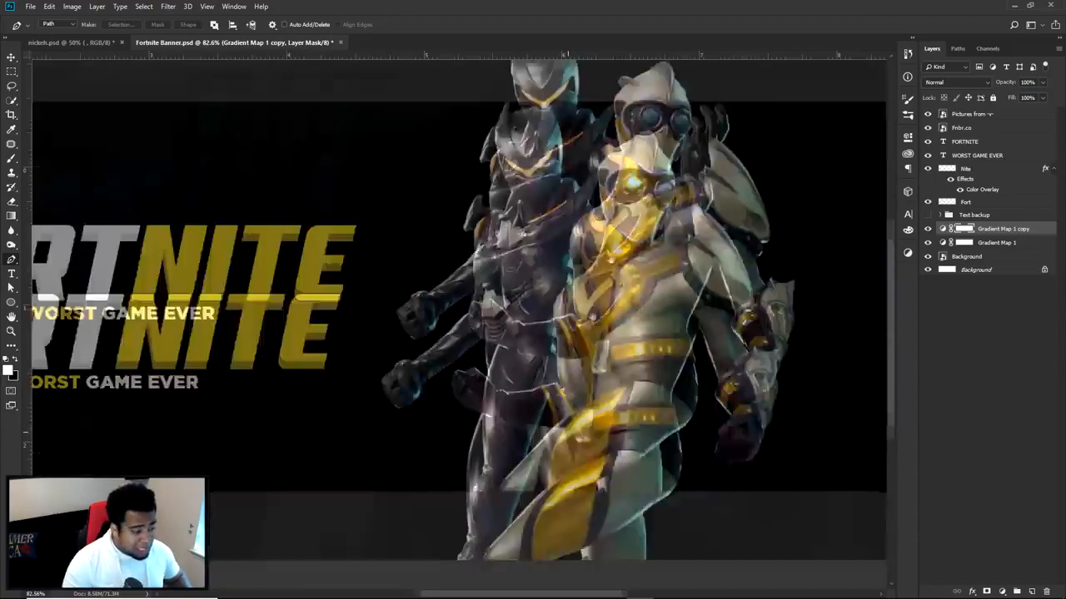
scroll(608, 408, "up", 3)
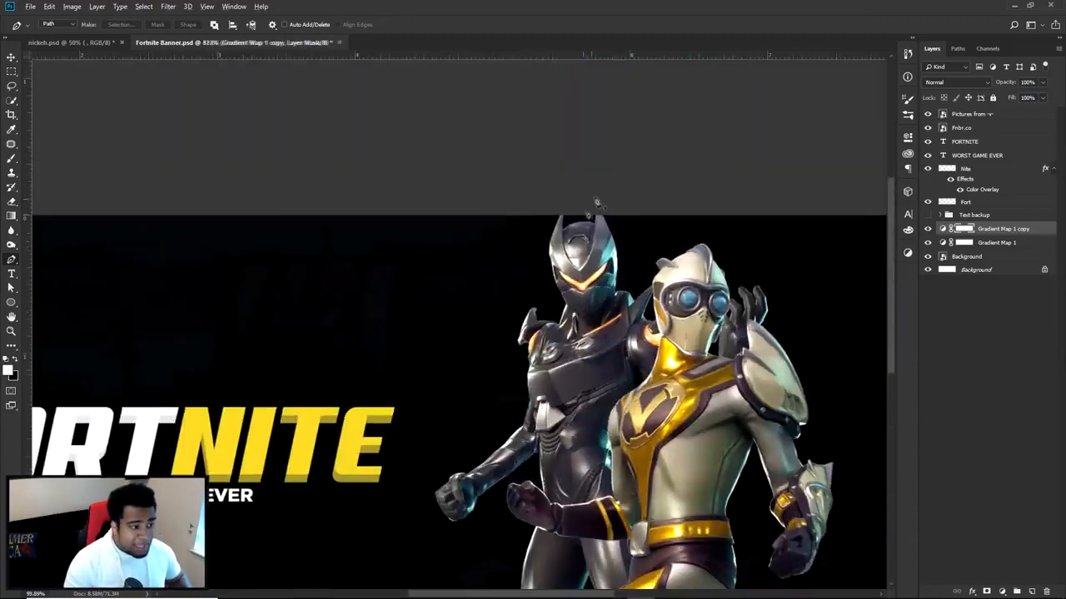
scroll(616, 258, "up", 3)
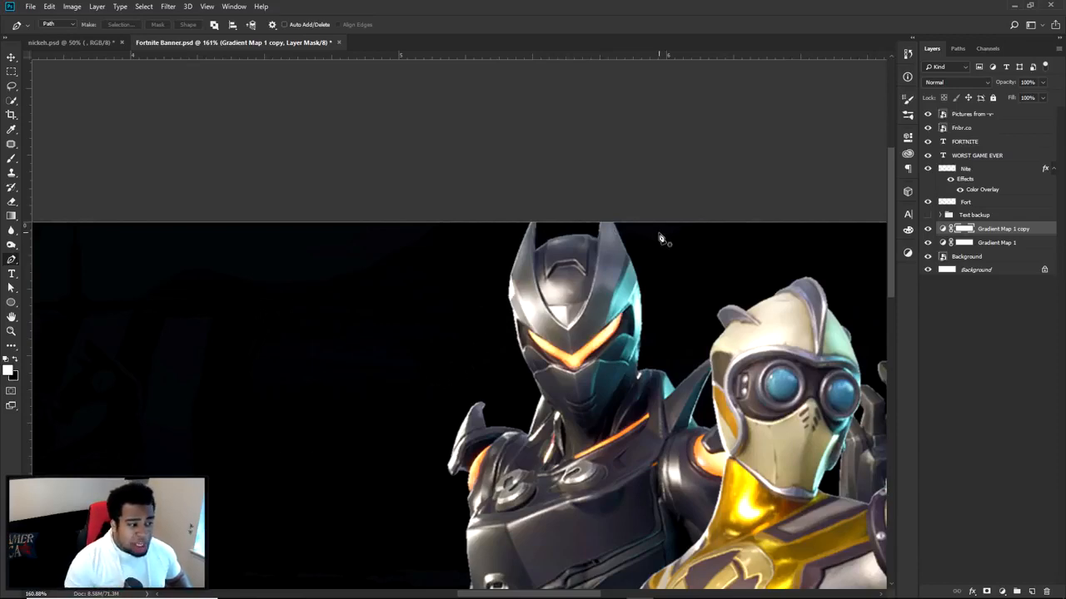
scroll(660, 239, "down", 3)
scroll(603, 232, "up", 3)
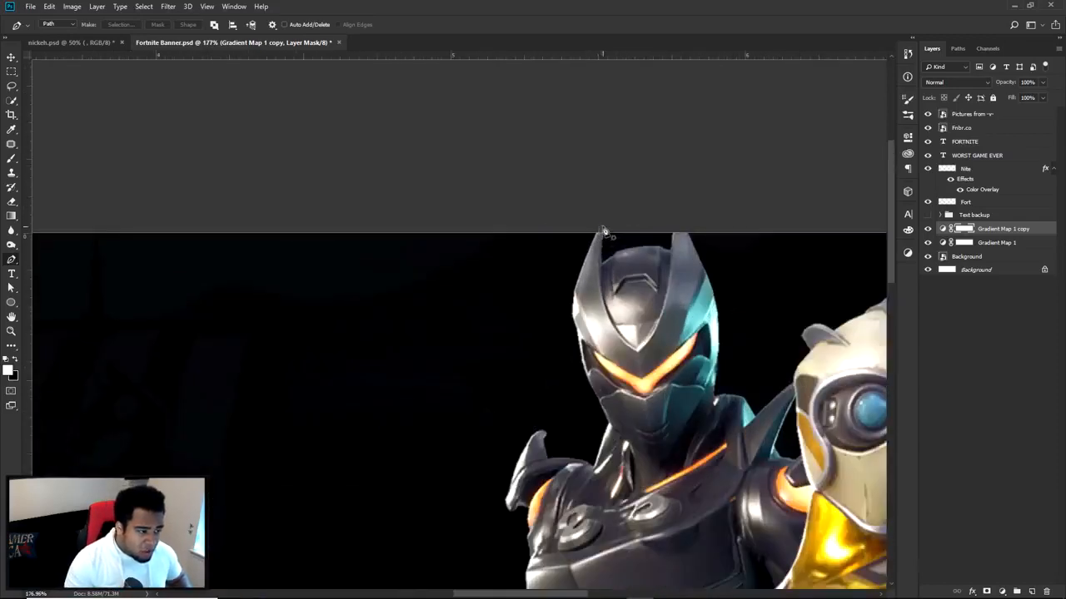
scroll(590, 298, "down", 4)
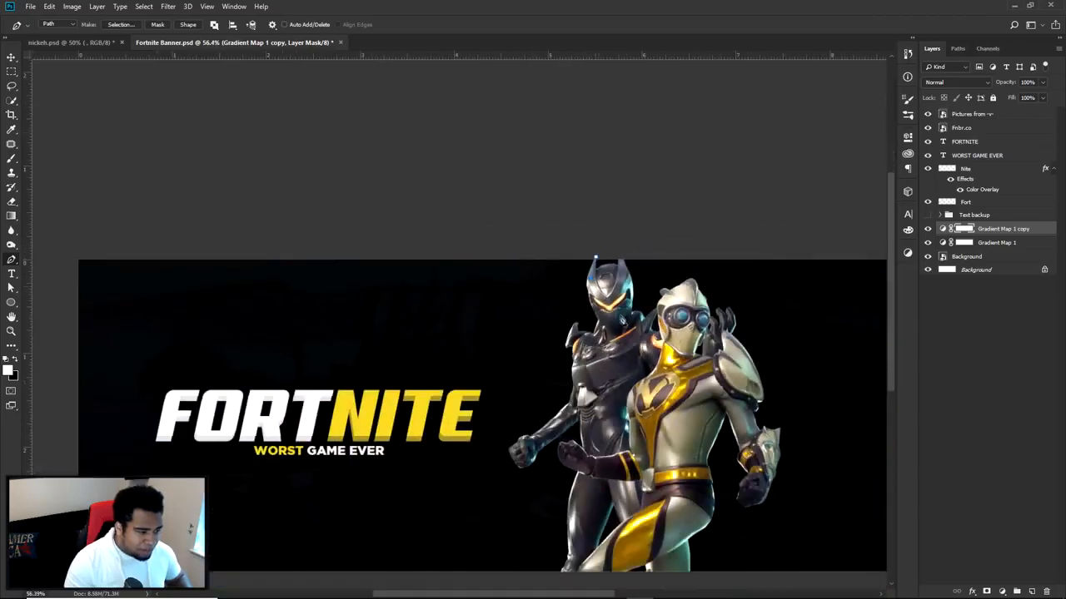
scroll(653, 334, "up", 2)
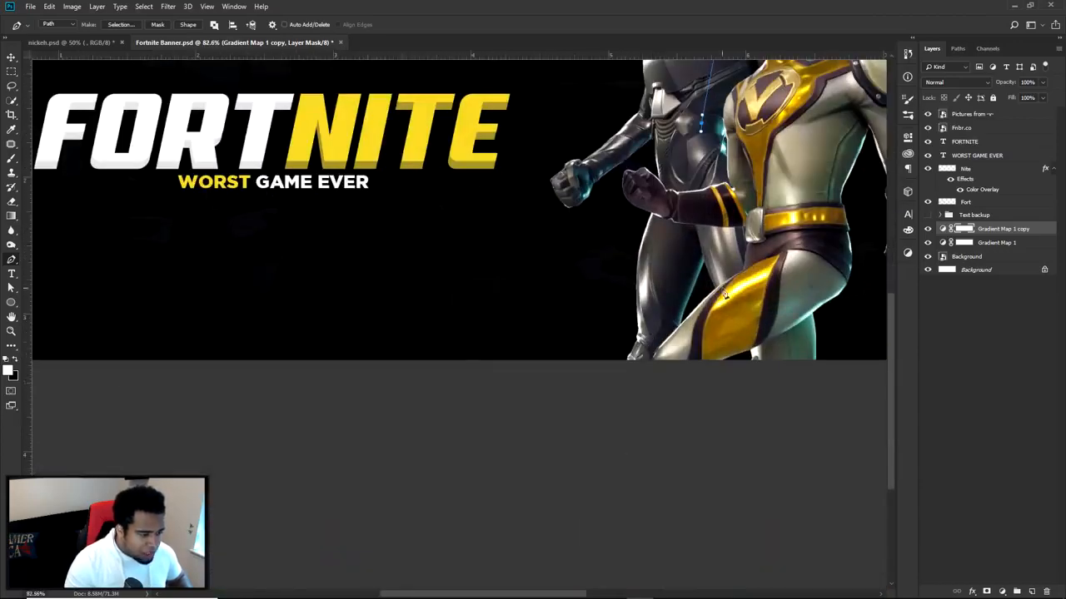
key("ctrl+z")
left_click(678, 263)
left_click(651, 341)
left_click(634, 379)
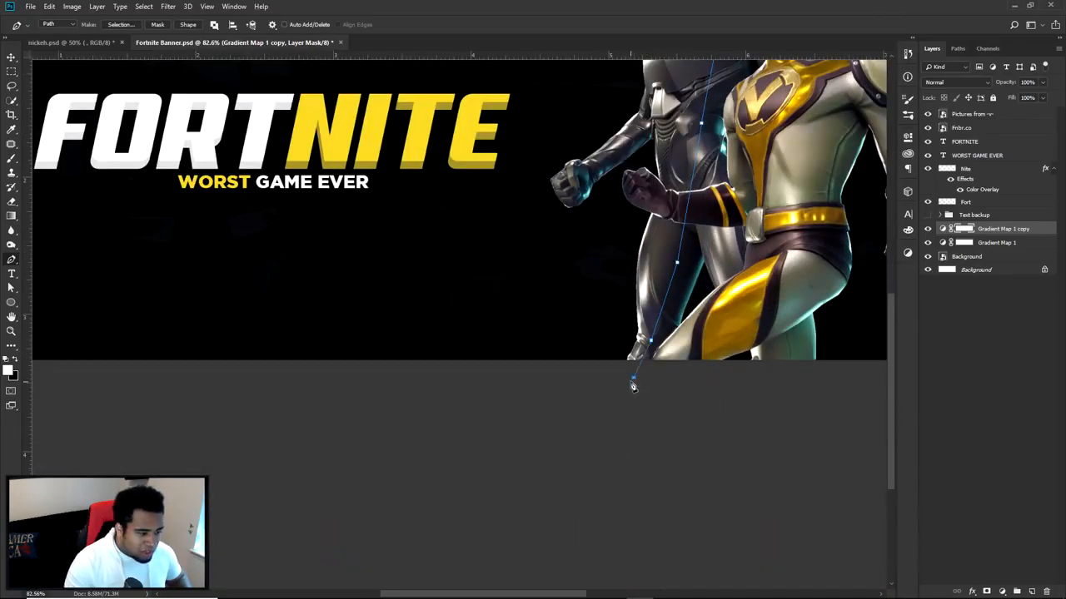
Step: Extend the path around the outside of the banner's left half and close it above the dark character's head
scroll(630, 373, "down", 2)
scroll(516, 403, "down", 3)
left_click(65, 466)
left_click_drag(74, 224, 177, 193)
key("ctrl+z")
left_click(101, 178)
left_click(315, 167)
left_click(496, 206)
Step: Convert the path to a selection, fill it with black on the Gradient Map 1 copy mask, and deselect
right_click(592, 258)
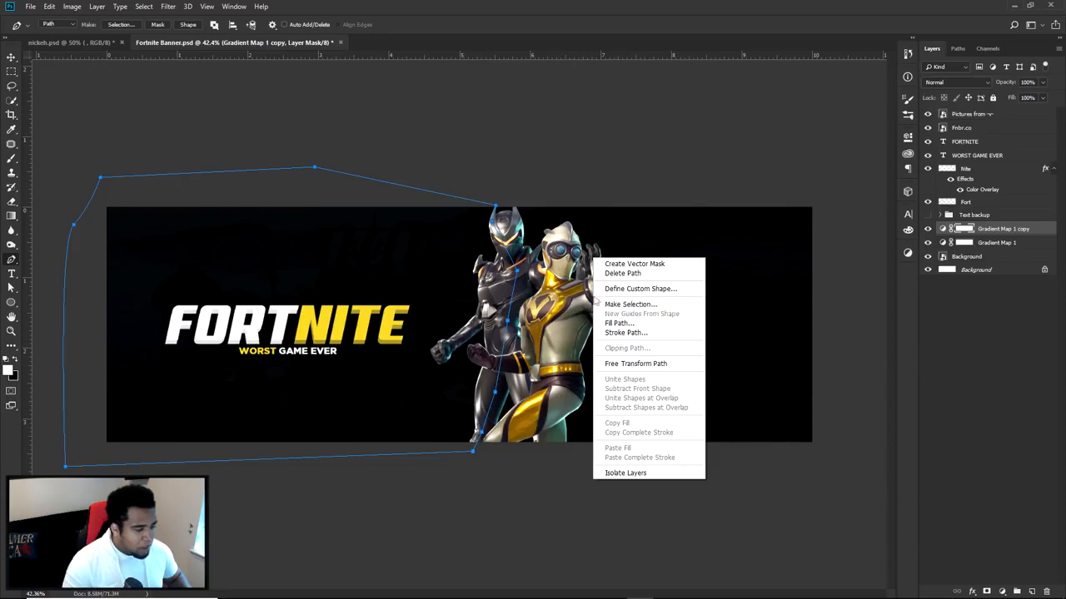
left_click(630, 305)
left_click(594, 171)
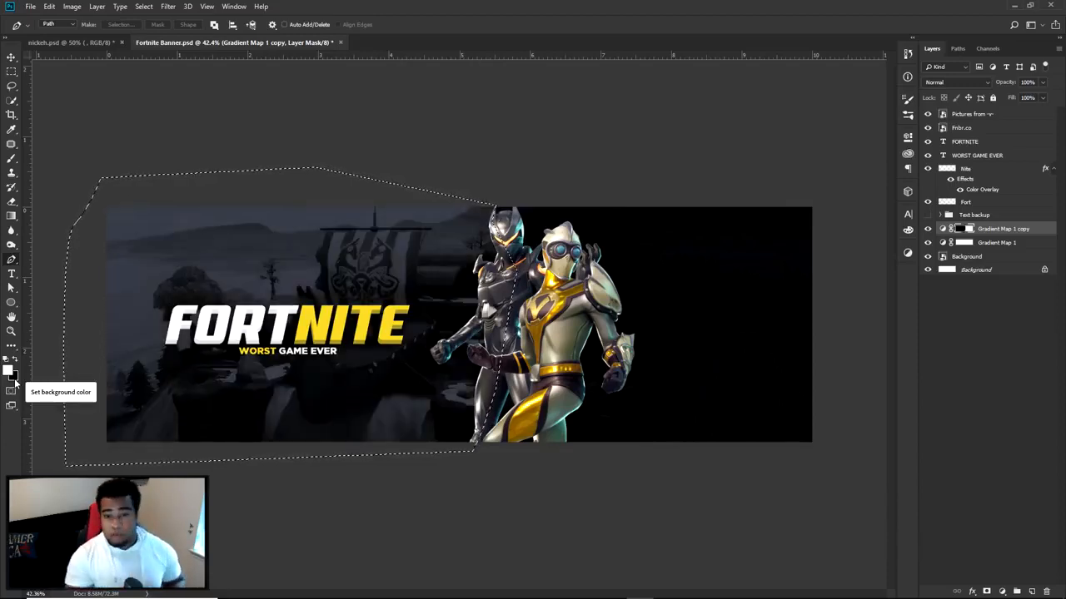
key("ctrl+d")
key("v")
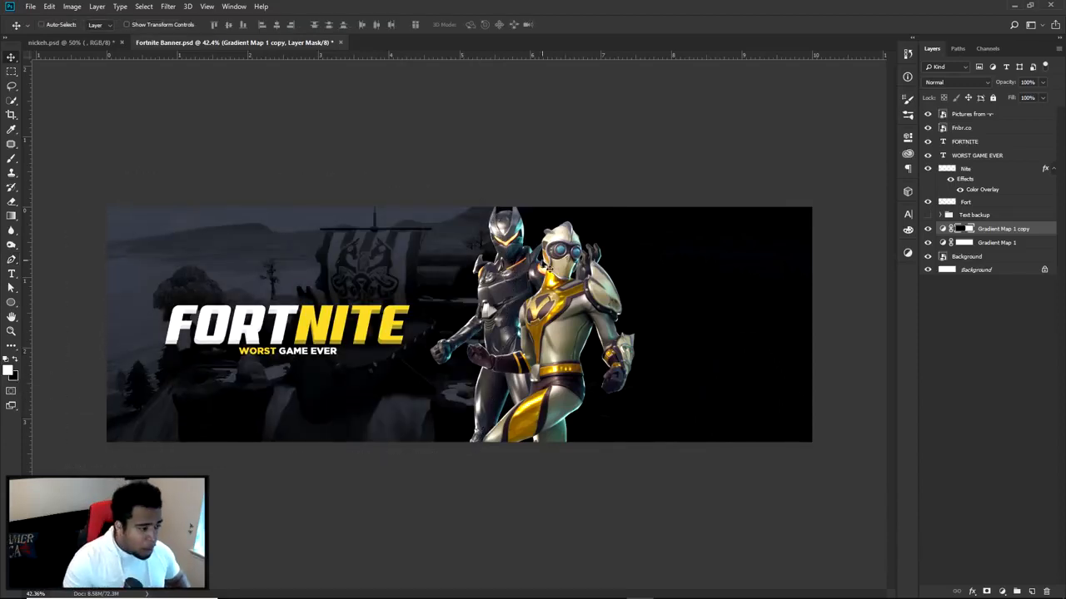
Step: Set the Gradient Map 1 copy layer's opacity to 60%
left_click(1042, 84)
left_click(1035, 81)
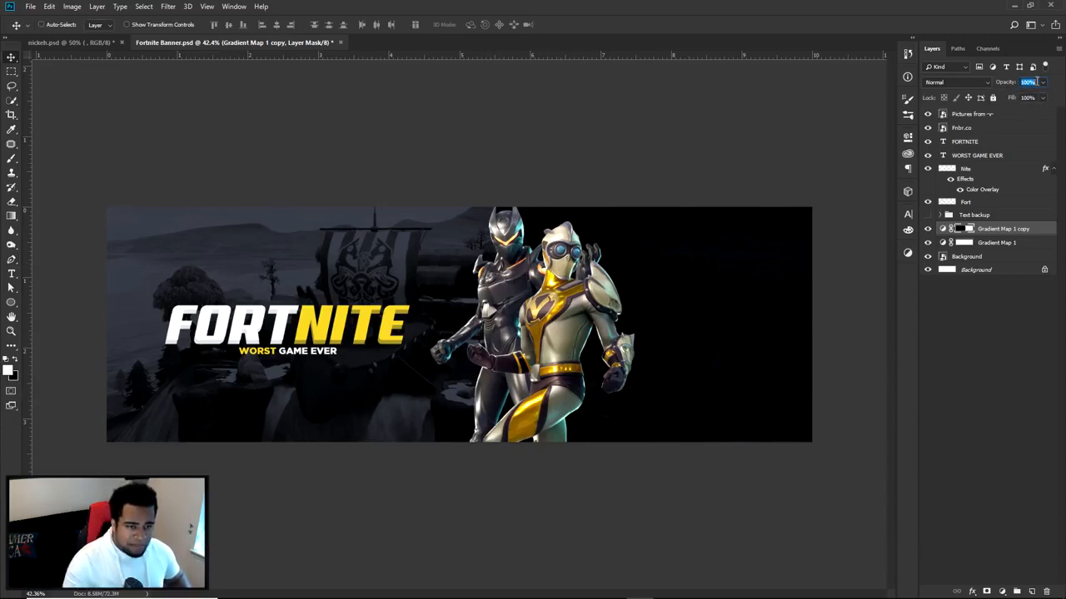
type("60")
key("Return")
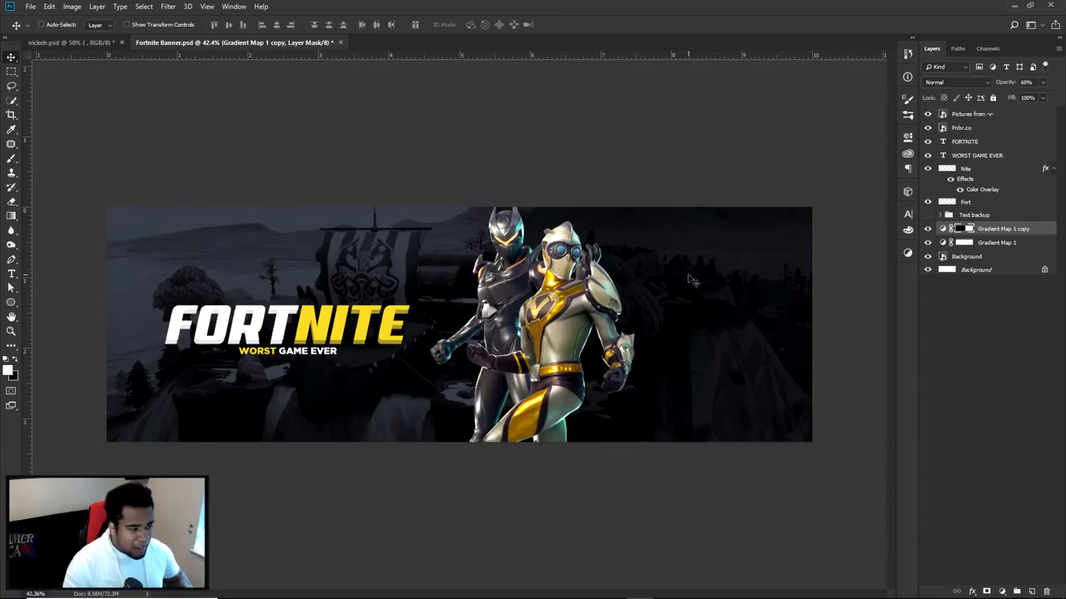
Step: Add a new layer above Gradient Map 1 copy and draw a pen path down through the dark armoured character
left_click(1033, 590)
key("p")
scroll(520, 227, "up", 3)
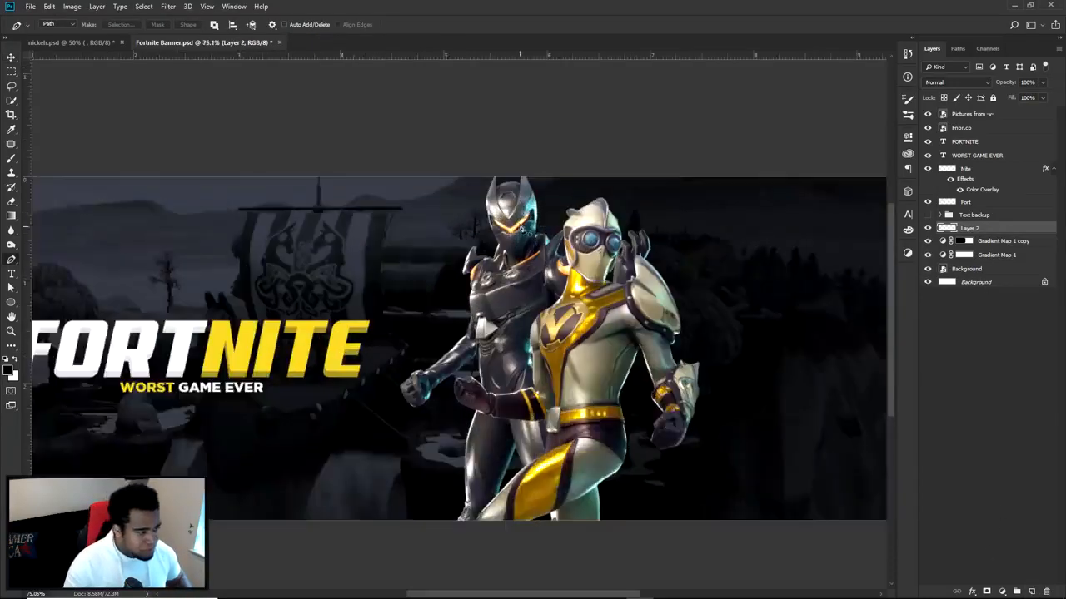
scroll(521, 227, "up", 1)
left_click(488, 133)
left_click(479, 158)
scroll(517, 320, "down", 2)
left_click(517, 370)
left_click(481, 520)
left_click(467, 560)
scroll(538, 519, "down", 3)
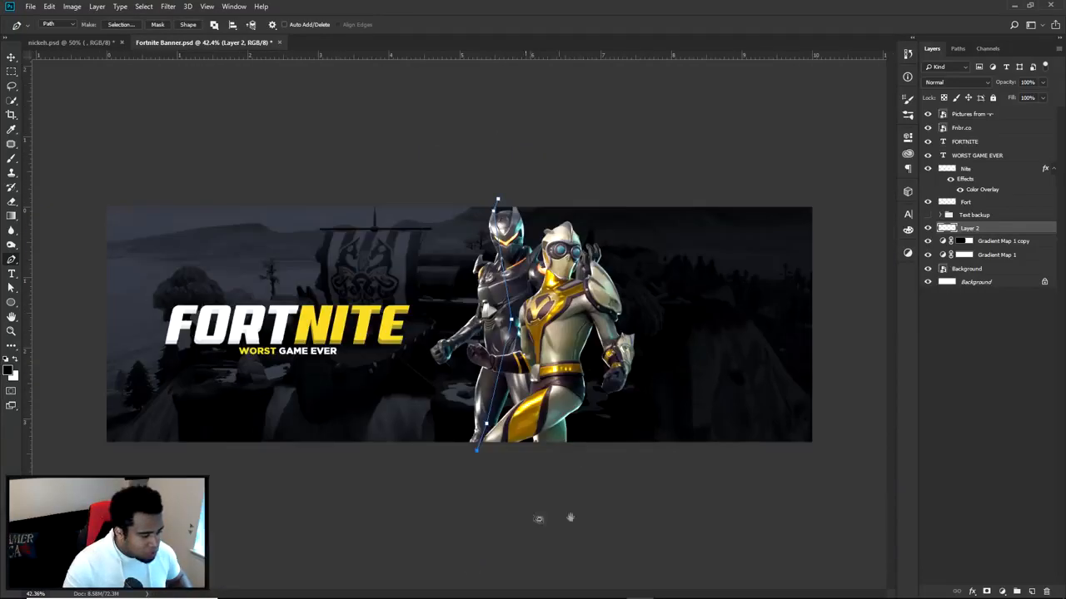
Step: Extend the path around the outside of the banner's right half and close it above the dark character's head
left_click(764, 514)
left_click_drag(872, 448, 883, 423)
left_click(806, 182)
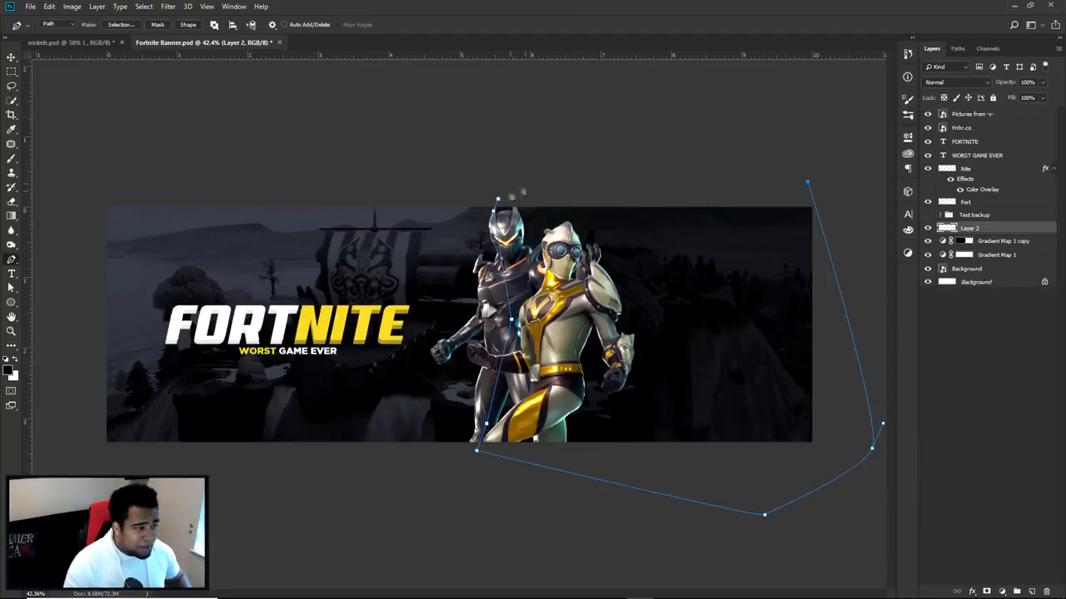
left_click(498, 199)
Step: Examine the background details on the right half of the nickeh.psd banner up close
left_click(91, 42)
scroll(676, 272, "up", 4)
scroll(753, 275, "up", 5)
left_click_drag(755, 280, 410, 467)
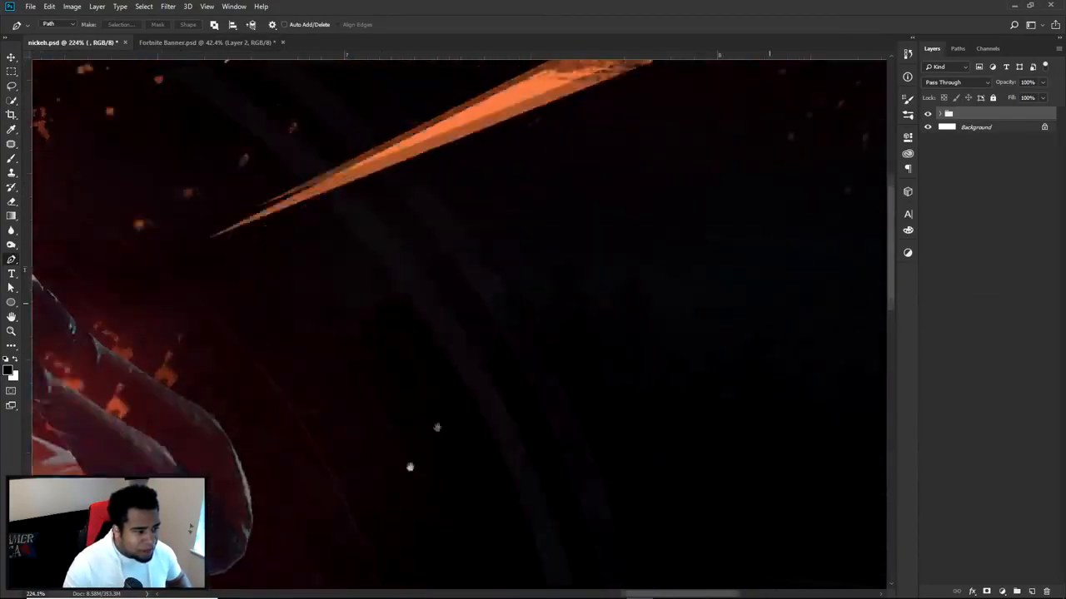
scroll(683, 416, "down", 1)
scroll(613, 292, "down", 5)
scroll(608, 291, "down", 3)
scroll(282, 118, "up", 2)
left_click(210, 44)
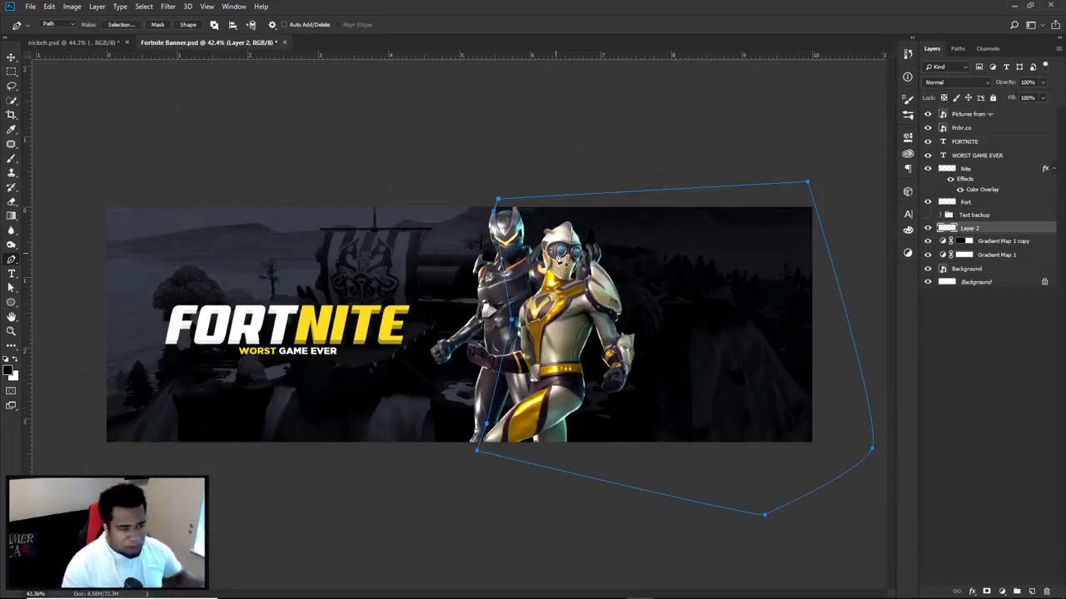
Step: Fill the right-half path with off-white on Layer 2 and delete the path
right_click(679, 289)
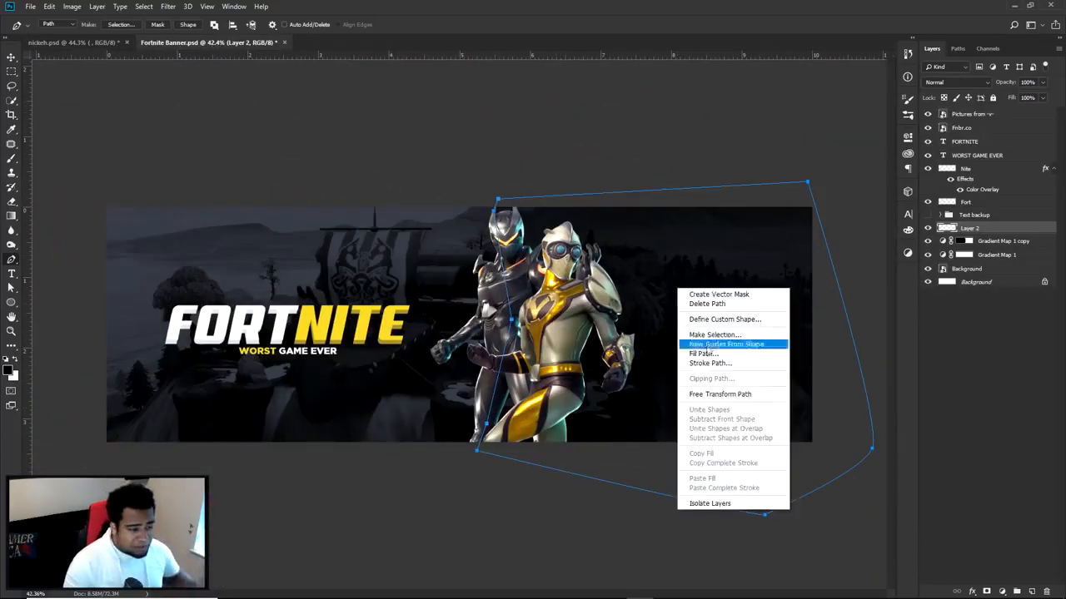
left_click(699, 343)
left_click(710, 270)
right_click(706, 268)
left_click(716, 277)
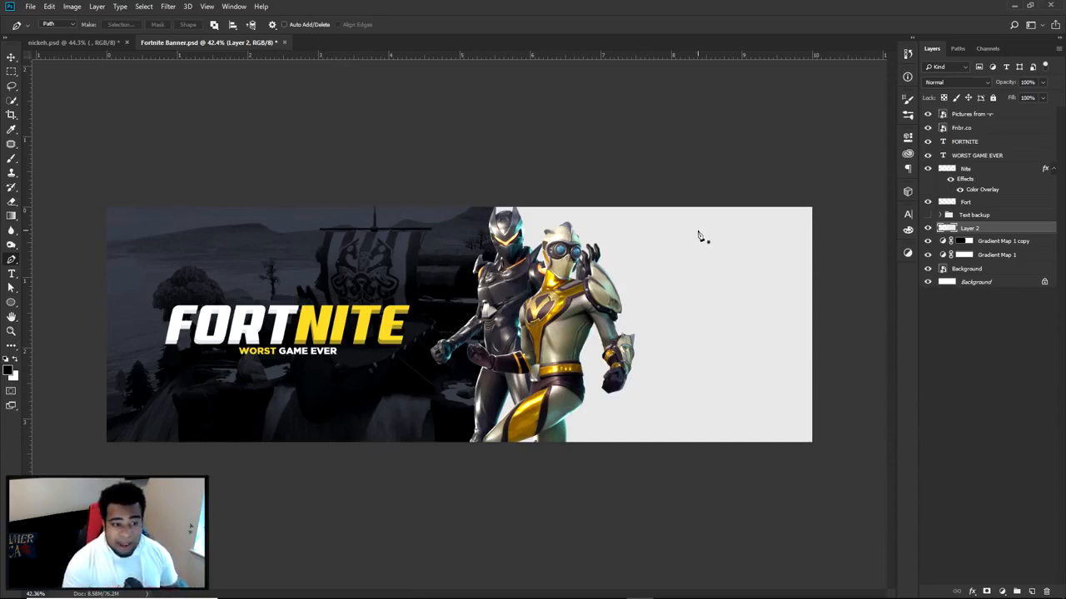
Step: Set Layer 2's fill to 0% and enable a Pattern Overlay effect on it
left_click(1041, 98)
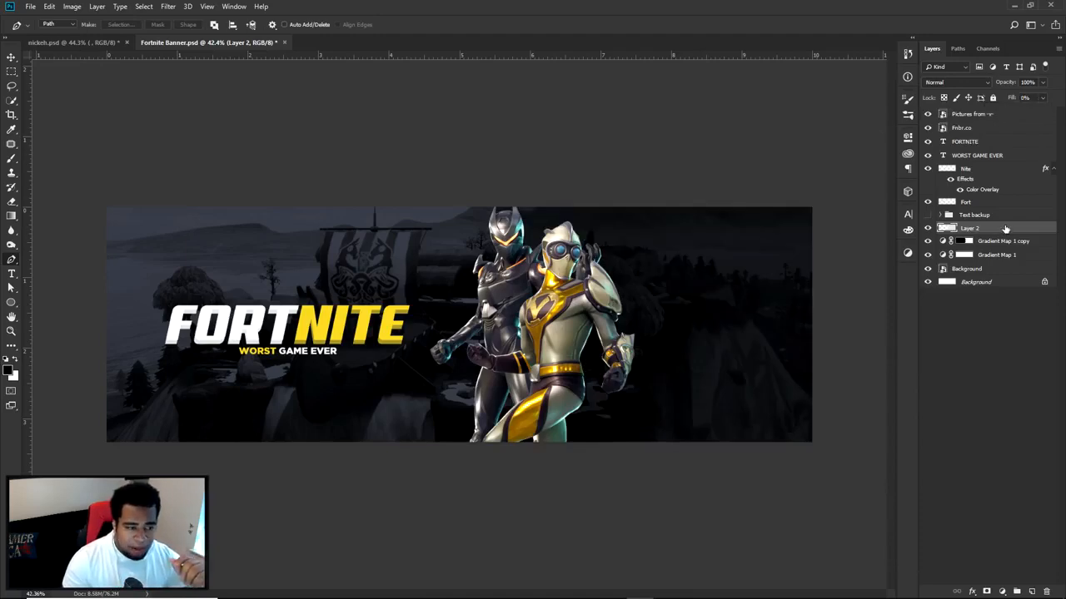
double_click(1003, 229)
left_click_drag(697, 339, 783, 202)
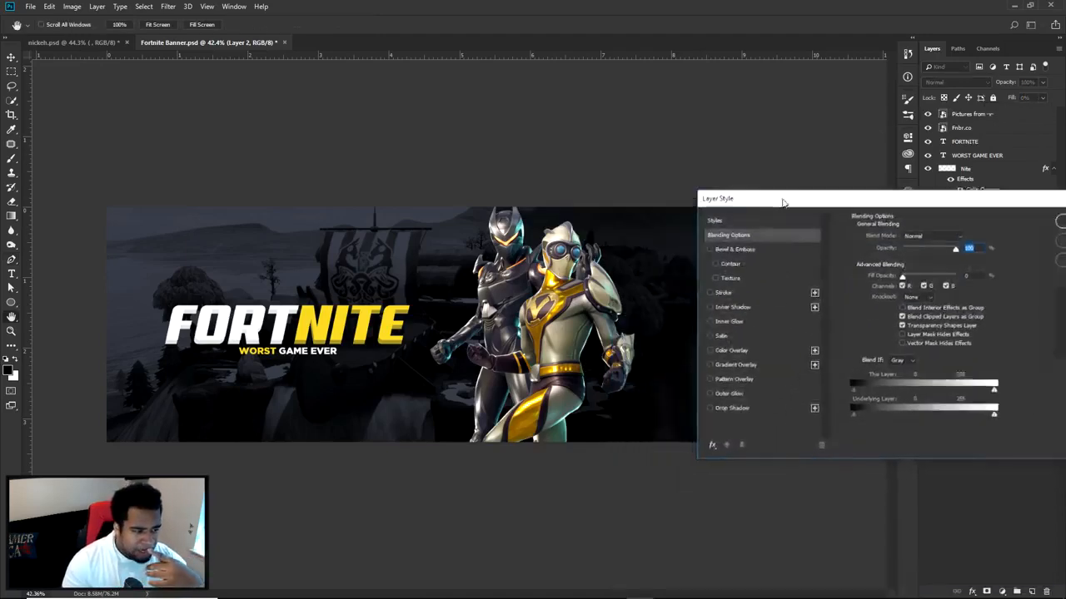
left_click(729, 381)
left_click_drag(793, 204, 193, 214)
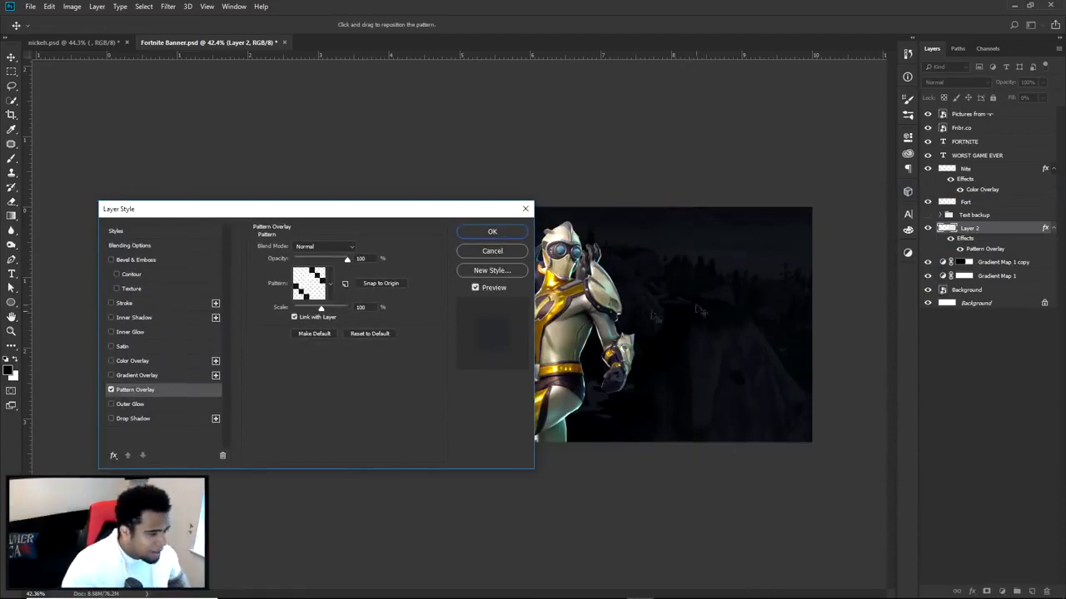
Step: Try other patterns for Layer 2's overlay, apply the thin diagonal line pattern at 100% opacity and scale, and inspect it up close
left_click(317, 285)
left_click(335, 336)
left_click(334, 353)
left_click(312, 354)
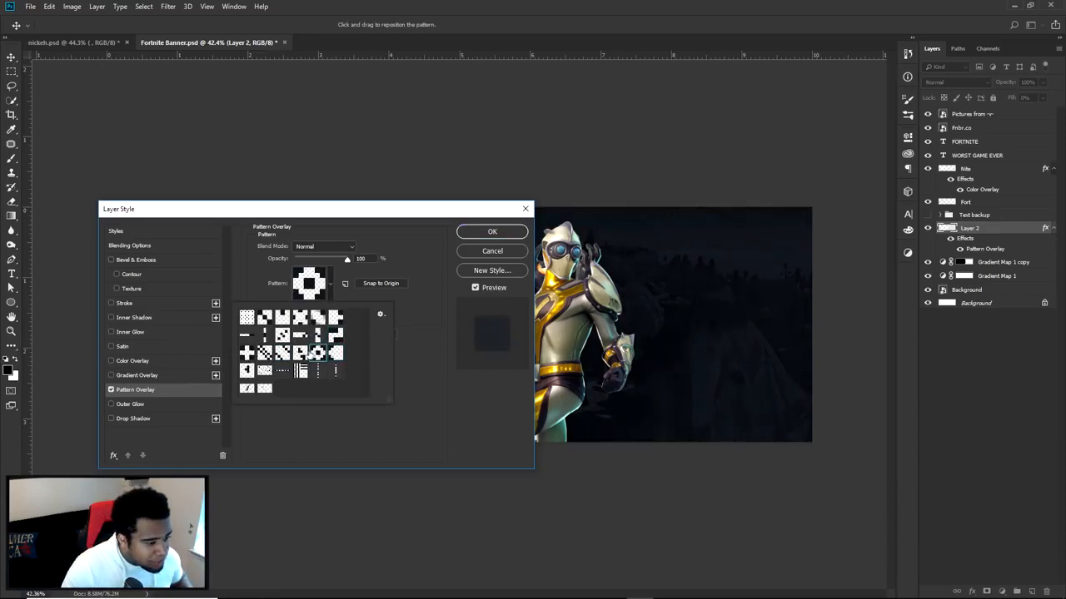
left_click(282, 353)
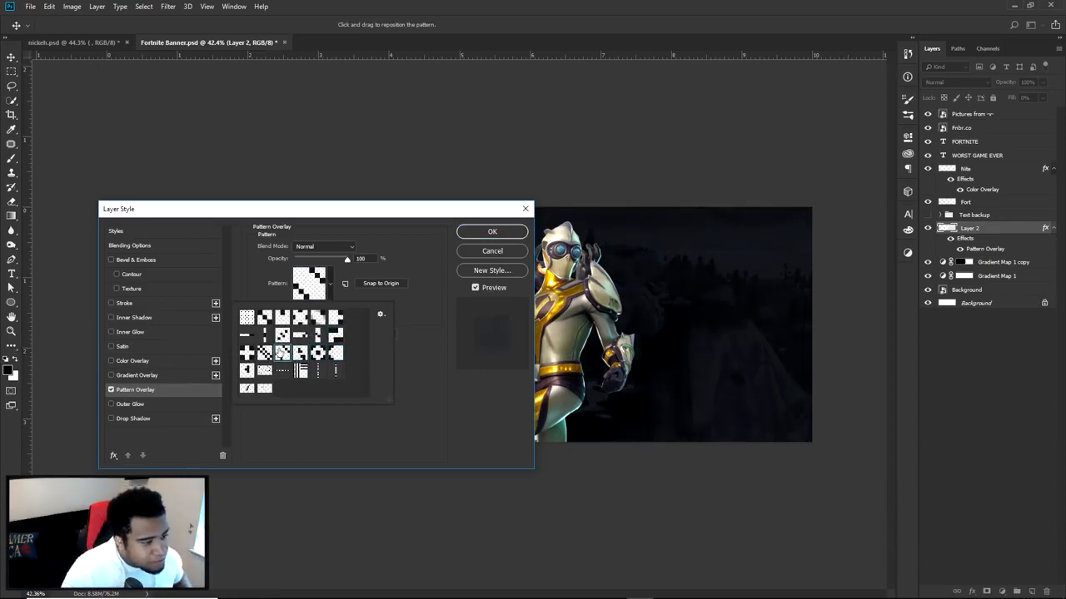
left_click(507, 236)
left_click(503, 234)
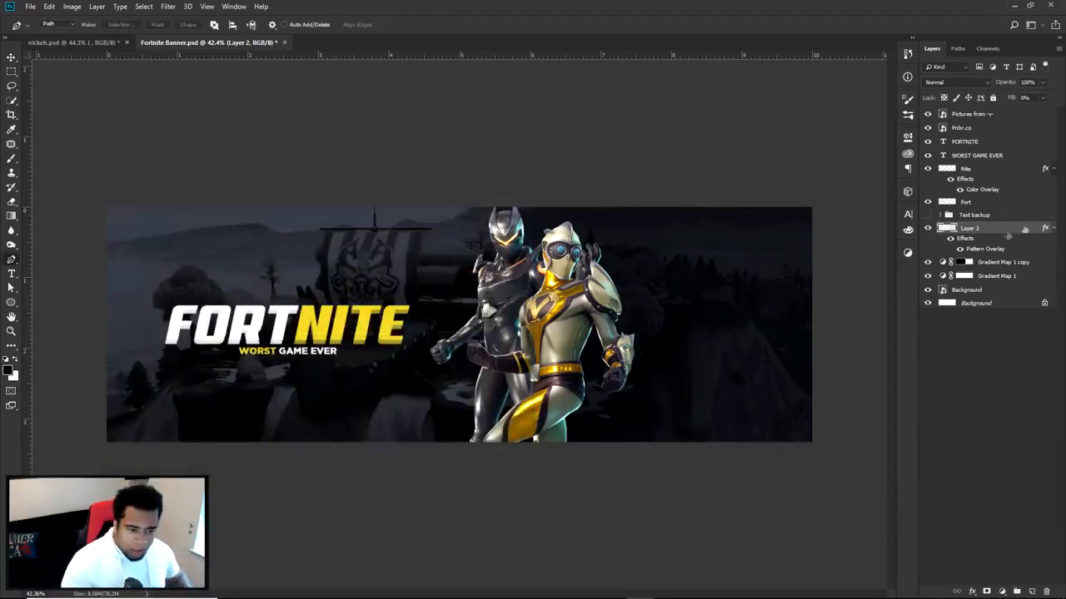
scroll(733, 329, "up", 6)
scroll(693, 331, "down", 4)
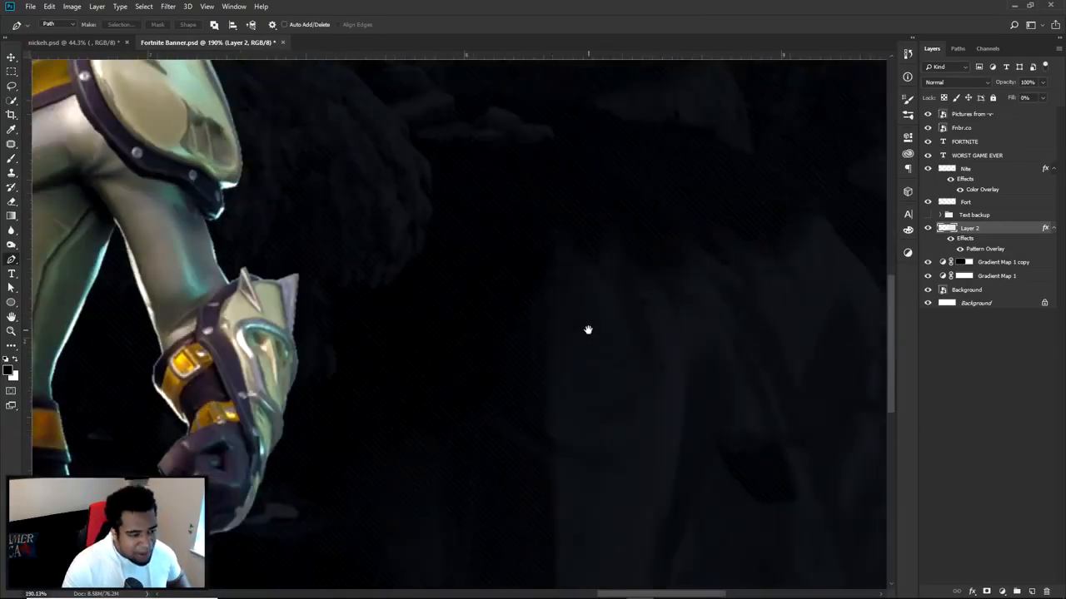
right_click(588, 330)
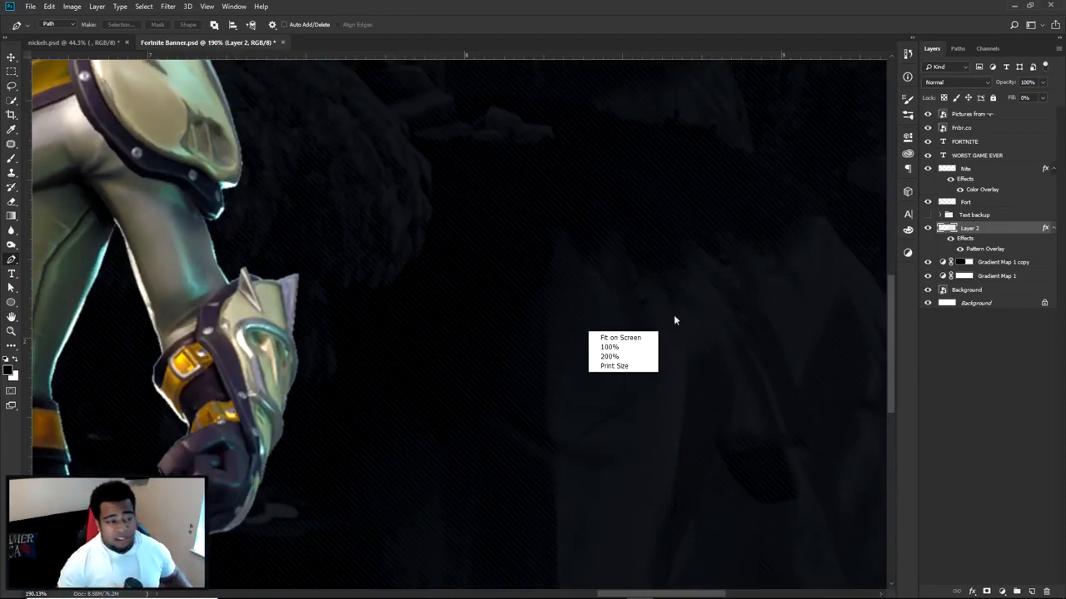
Step: Rasterize the layer style of Layer 2 so its diagonal line pattern becomes pixels
scroll(669, 301, "down", 5)
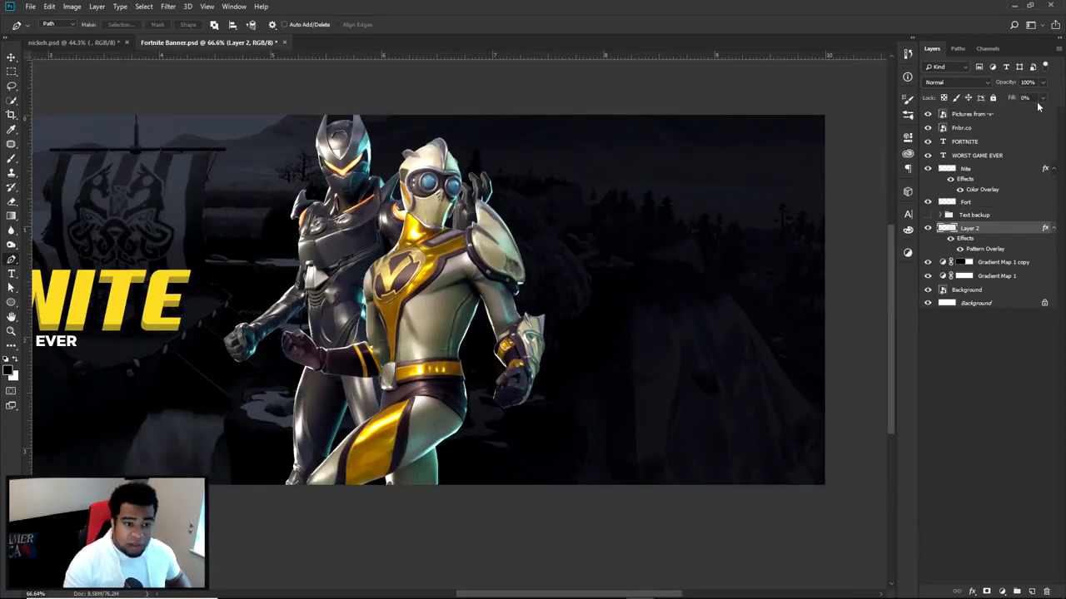
right_click(997, 228)
left_click(909, 309)
Step: Add a Color Overlay to Layer 2 in black, 000000, at 100% opacity
double_click(1010, 231)
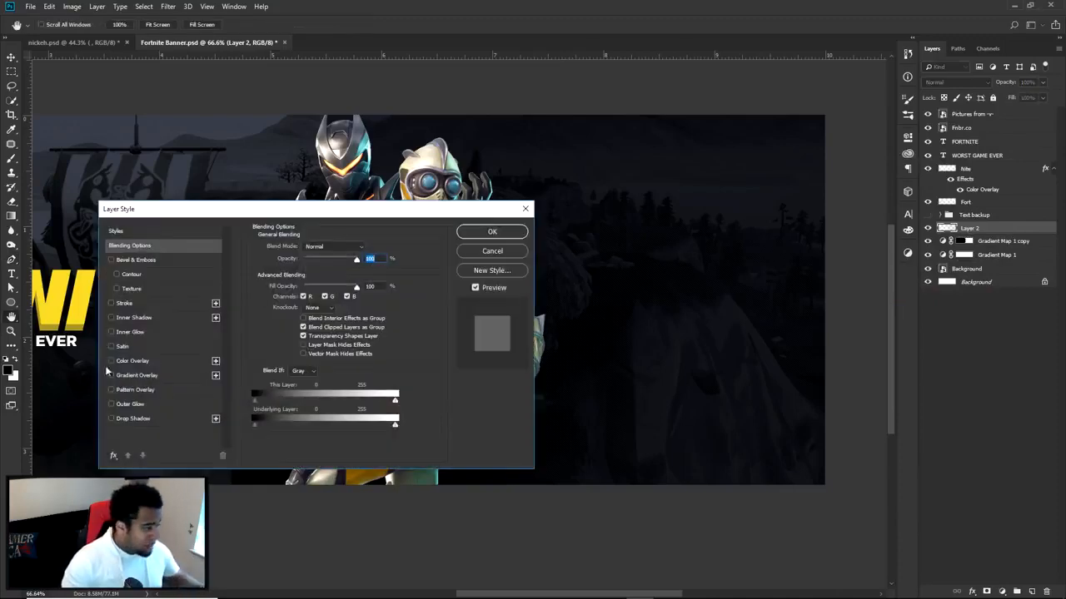
left_click(133, 361)
left_click(364, 250)
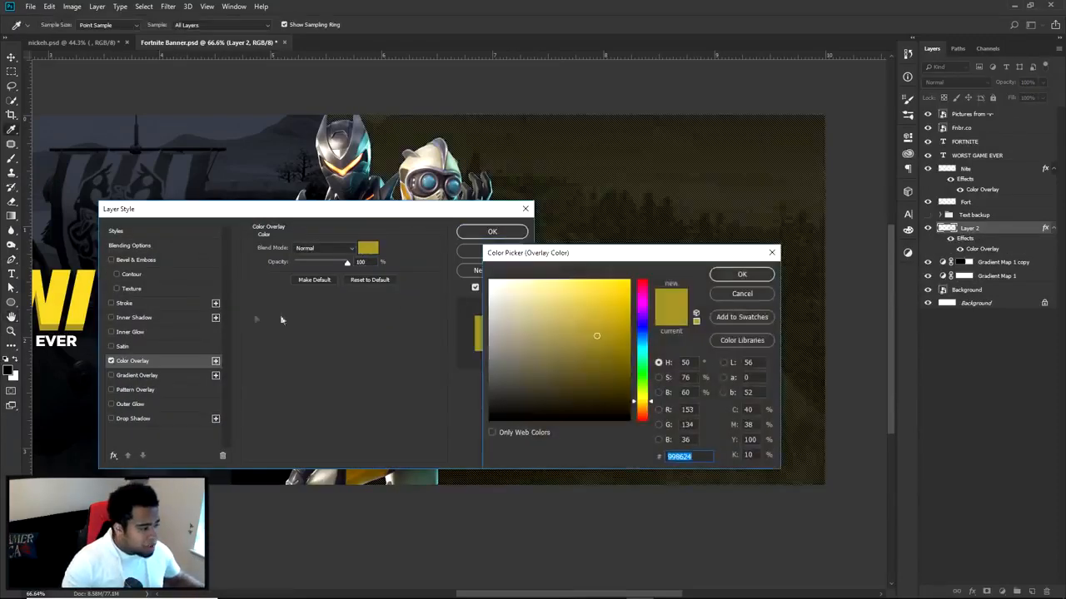
left_click(731, 276)
left_click(367, 248)
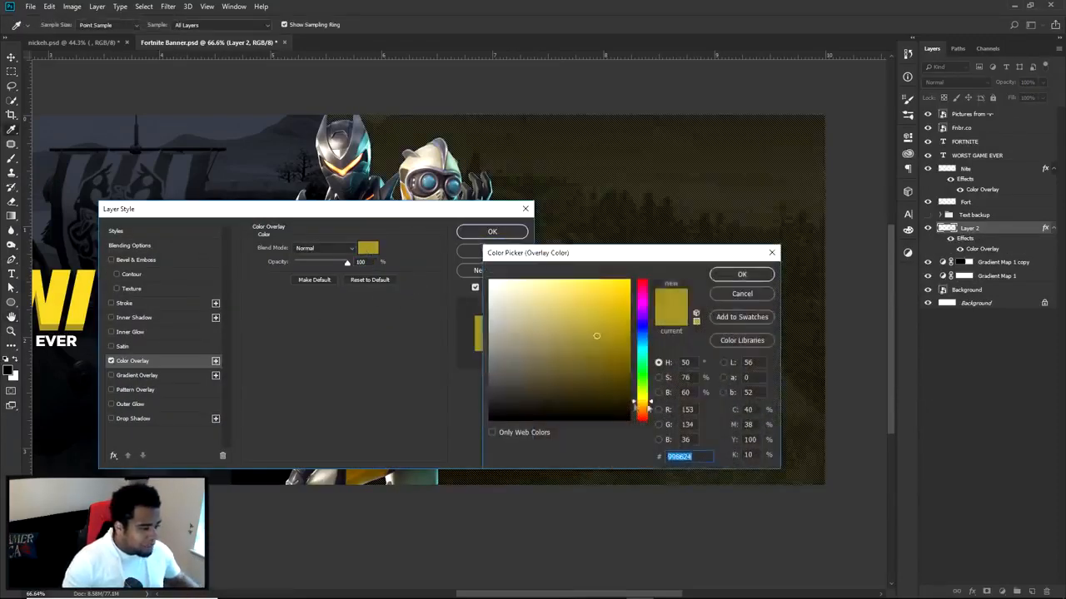
type("000000")
left_click(734, 276)
left_click(492, 232)
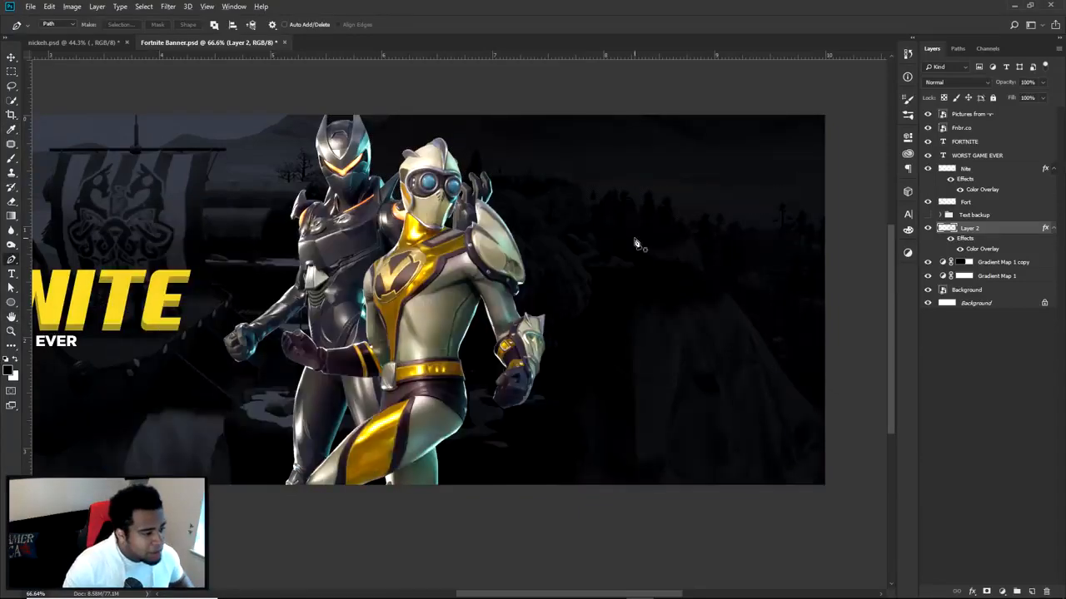
Step: Try a new layer clipped to Layer 2, with a large soft brush loaded with yellow sampled from the FORTNITE title
key("ctrl+0")
key("p")
key("v")
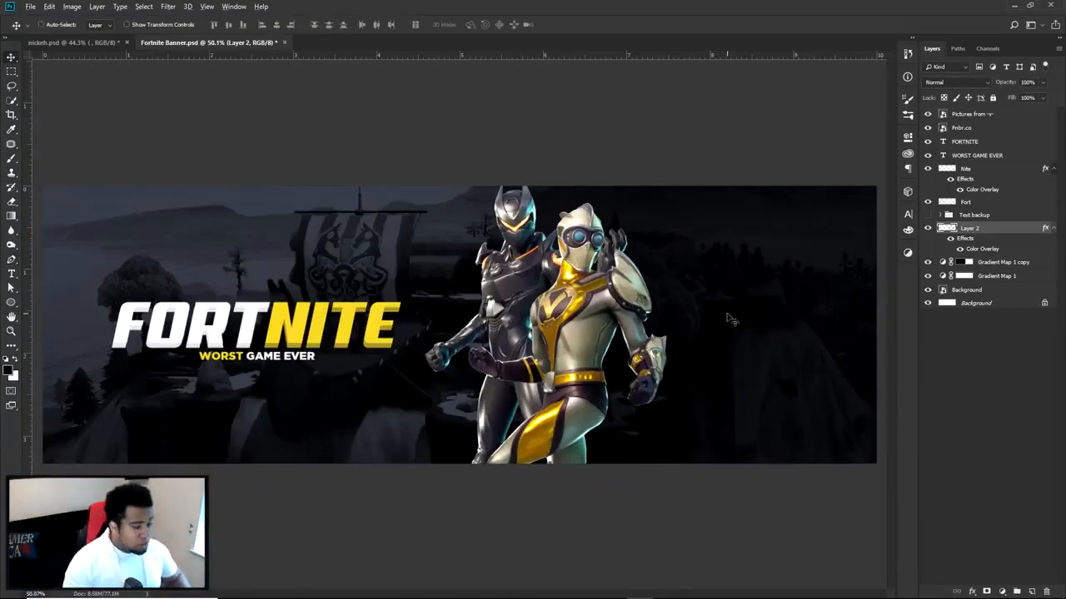
scroll(677, 285, "up", 3)
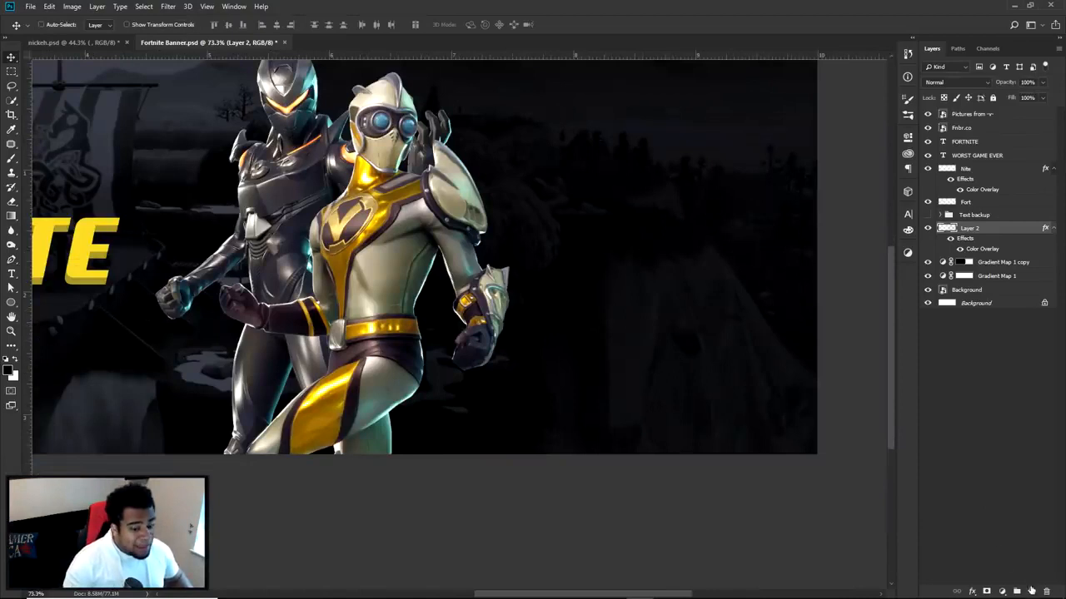
left_click(1031, 591)
right_click(996, 231)
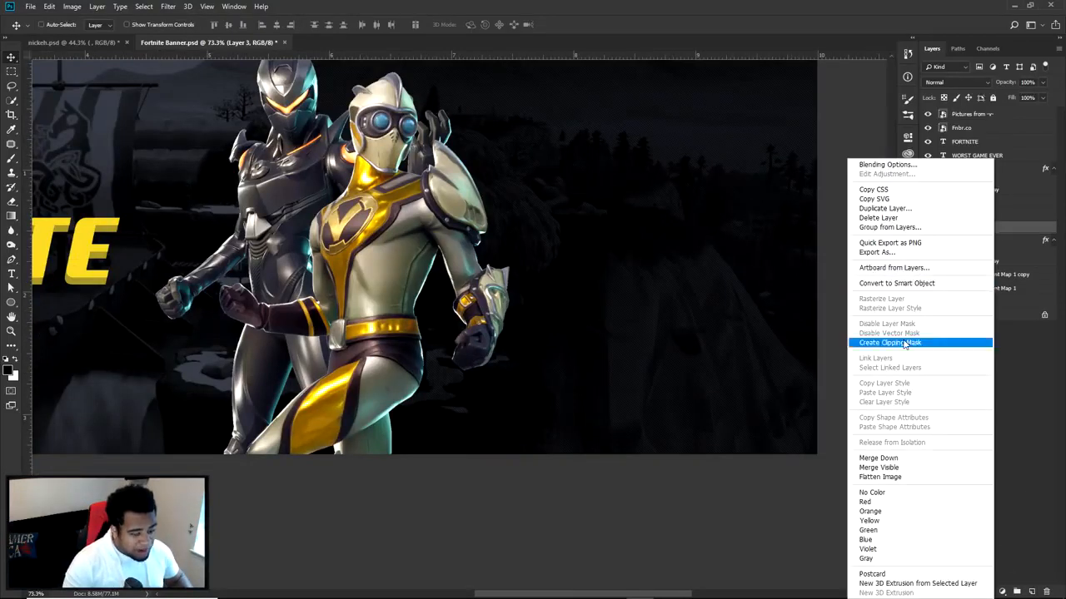
left_click(916, 343)
key("b")
left_click(372, 322)
left_click_drag(196, 257, 300, 257)
left_click(104, 247, "alt")
left_click_drag(178, 292, 218, 292)
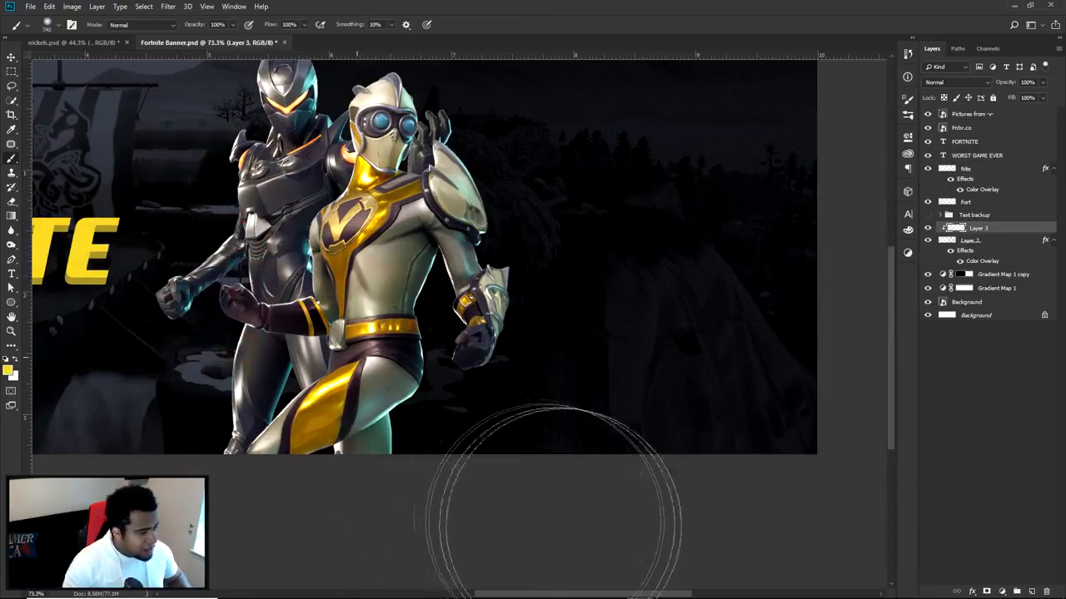
Step: Try rasterizing Layer 2's style and painting yellow over the pattern, and undo back to before the clipped layer
right_click(982, 243)
left_click(875, 307)
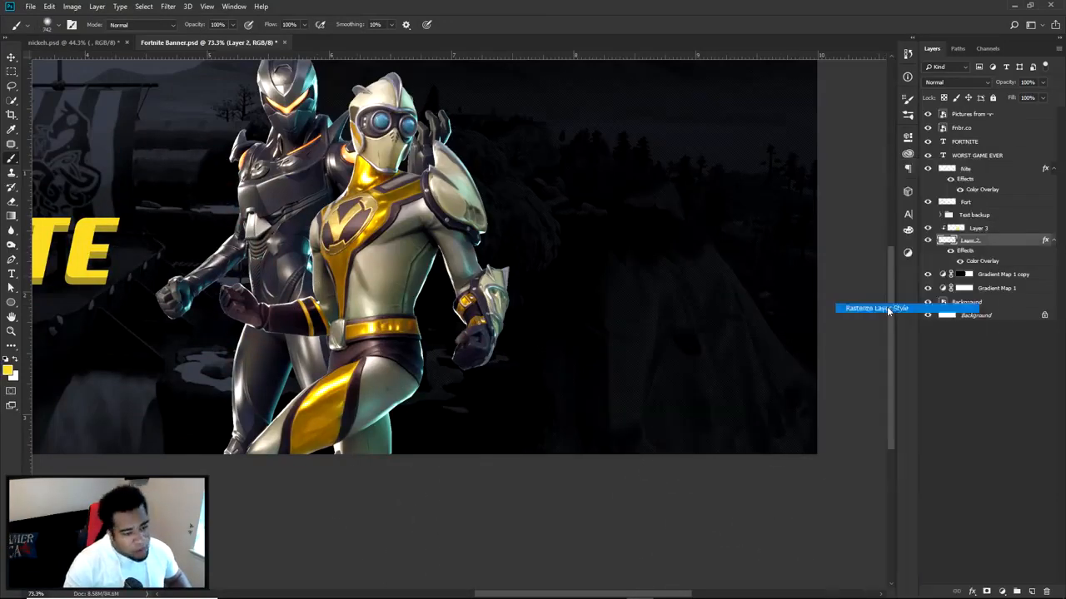
left_click(795, 117)
left_click_drag(743, 309, 744, 330)
key("ctrl+z")
left_click(986, 230)
mouse_move(783, 188)
left_mouse_down()
mouse_move(742, 152)
mouse_move(533, 142)
left_mouse_up()
key("ctrl+alt+z")
key("ctrl+alt+z")
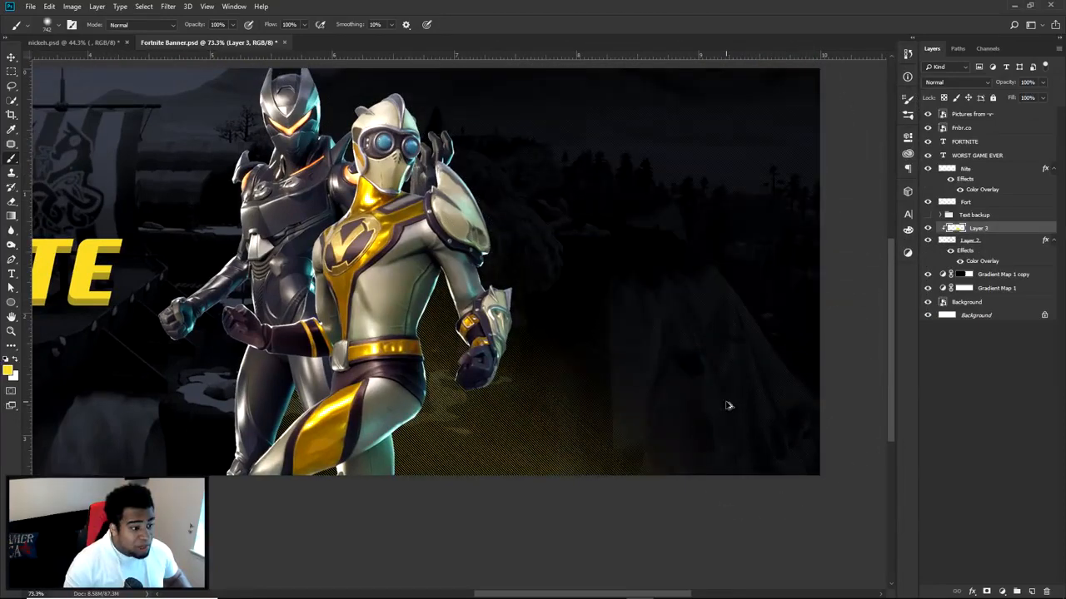
key("ctrl+alt+z")
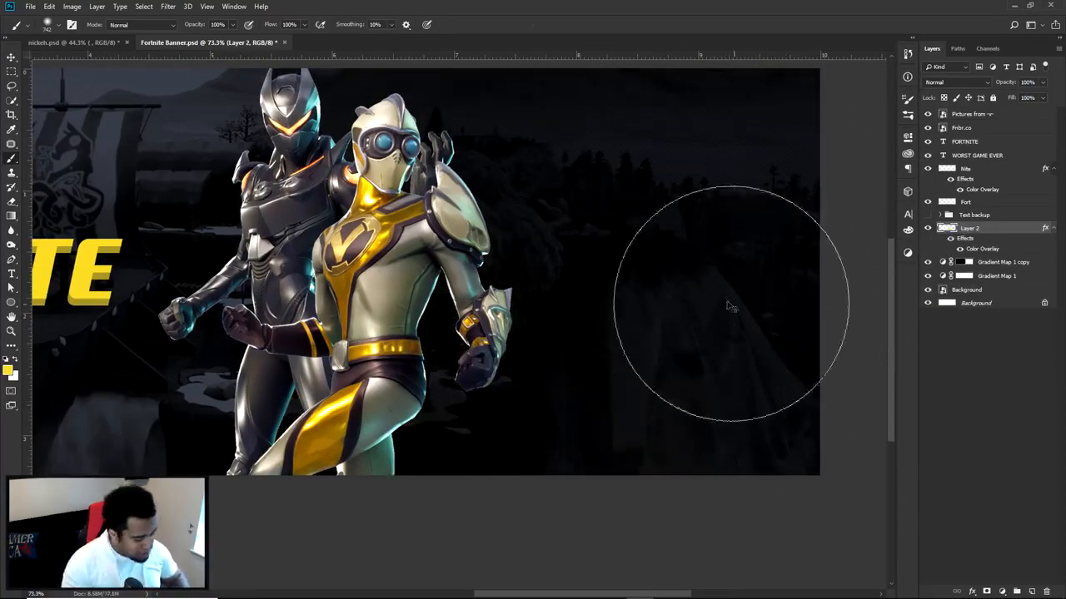
key("v")
scroll(724, 299, "down", 1)
scroll(725, 299, "down", 1)
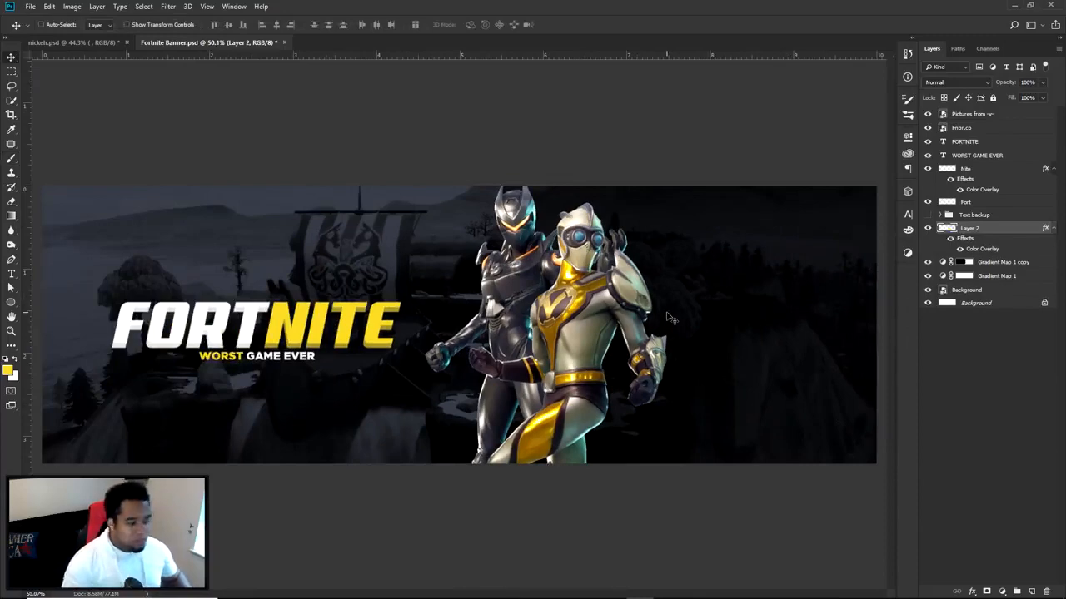
Step: Check the social text in nickeh.psd and add a yellow SOCIAL MEDIA text in Gotham Black to the Fortnite banner
key("ctrl+Tab")
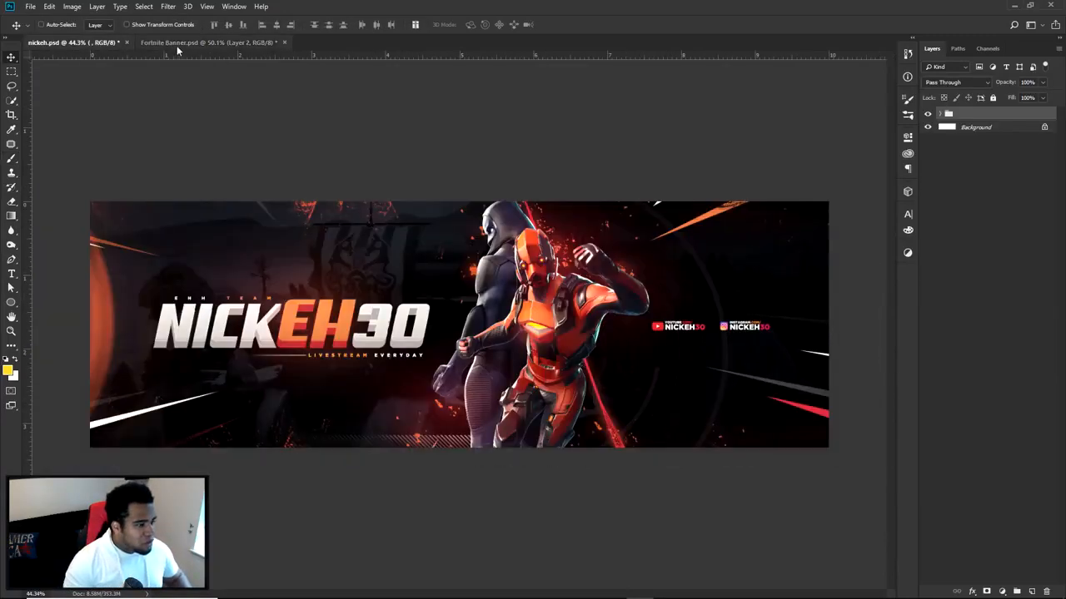
left_click(250, 43)
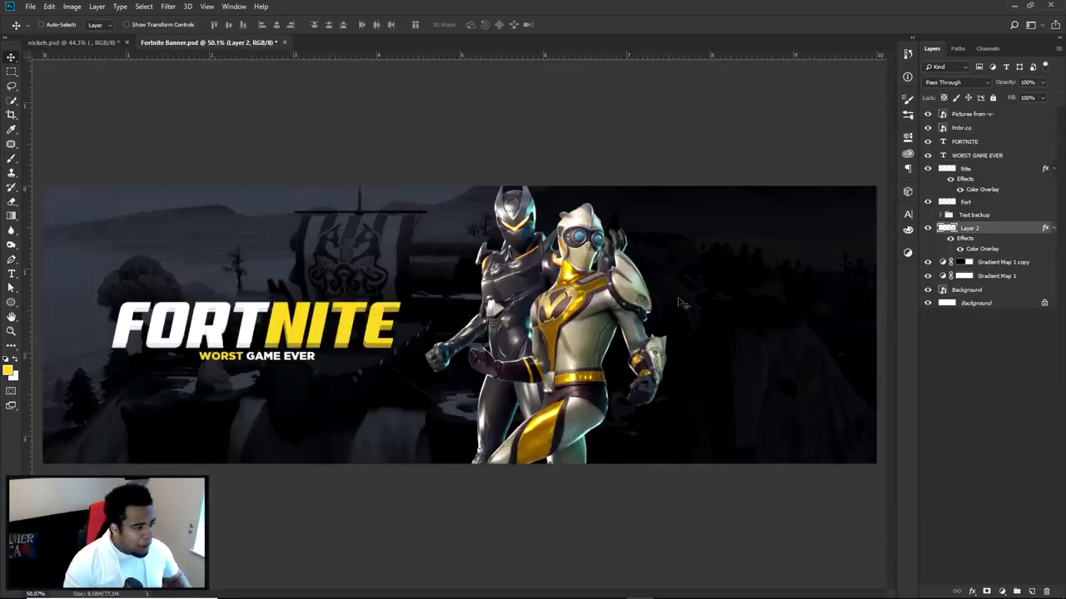
scroll(762, 351, "up", 3)
left_click_drag(740, 359, 678, 365)
key("t")
left_click(643, 331)
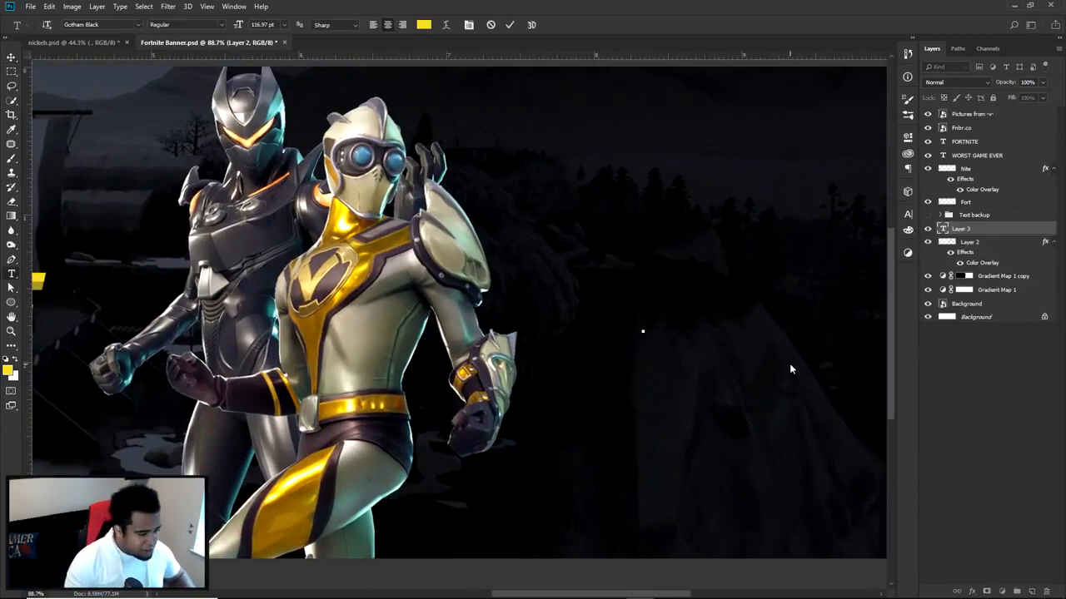
type("SOCIAL MEDIA")
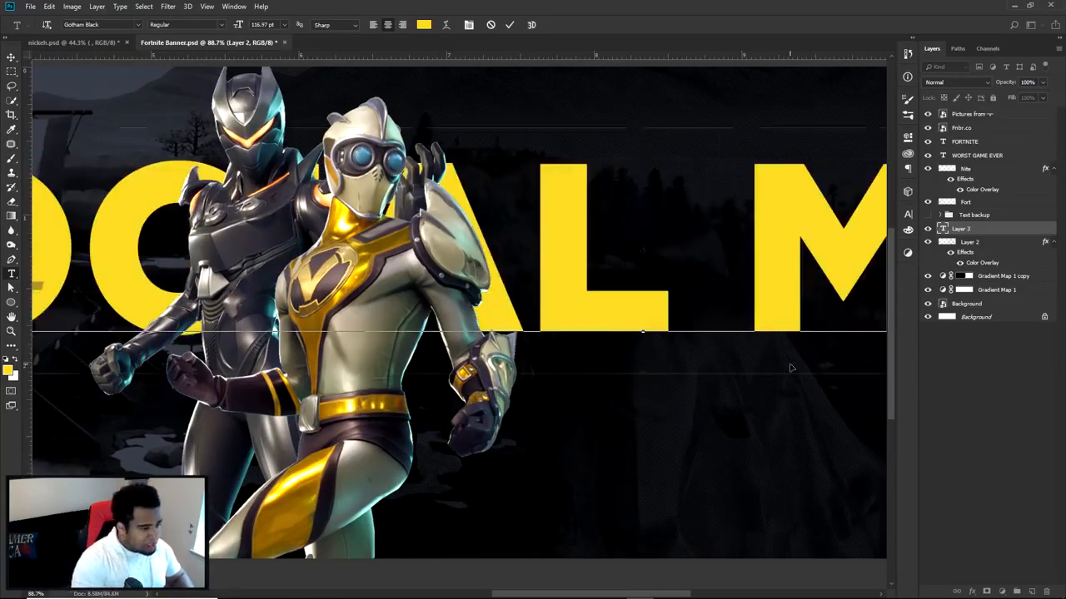
left_click(510, 25)
key("ctrl+0")
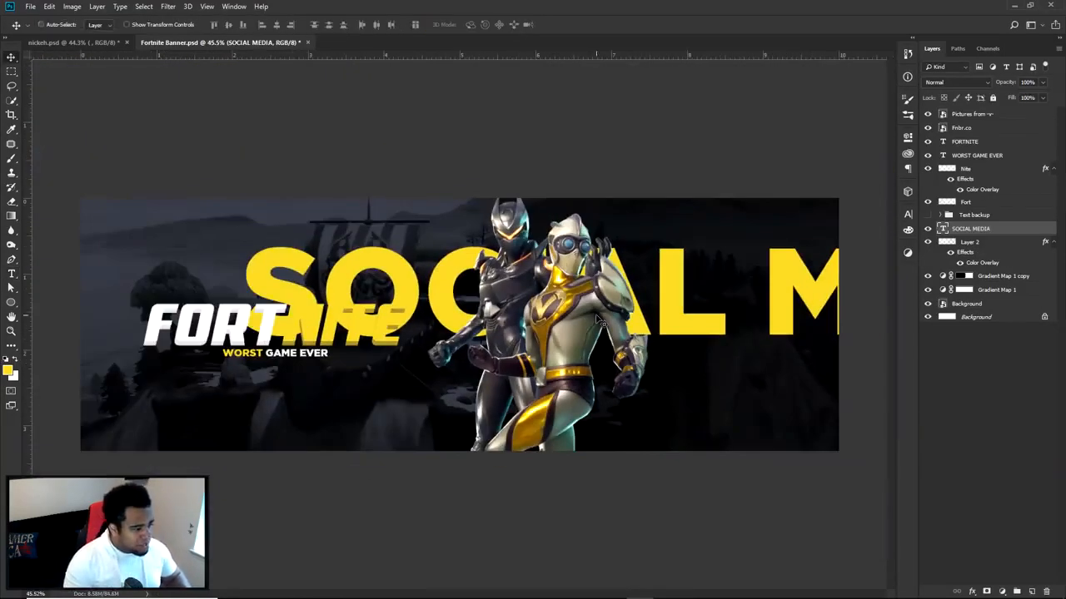
Step: Scale the SOCIAL MEDIA text to about 5.9% and place it in the empty area beside the characters, using nickeh.psd as reference
key("ctrl+t")
left_click(72, 42)
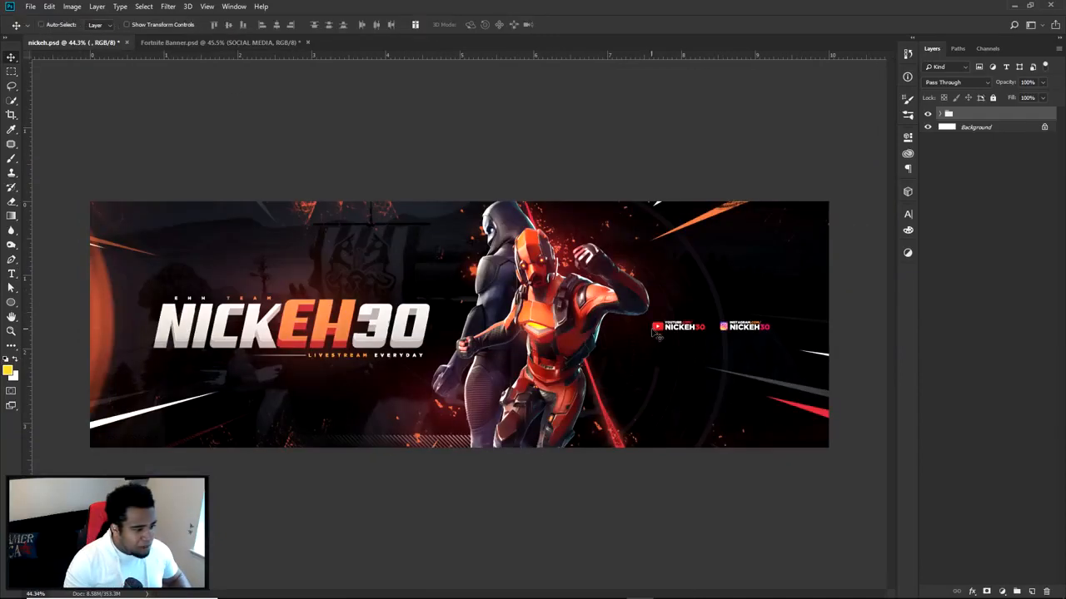
left_click(218, 41)
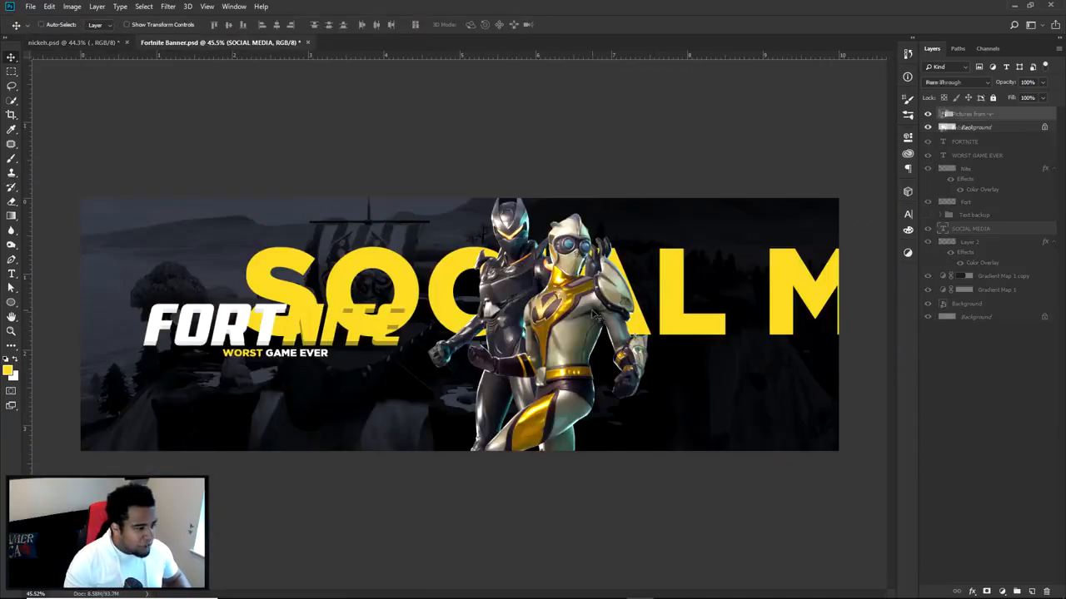
left_click_drag(239, 226, 675, 293)
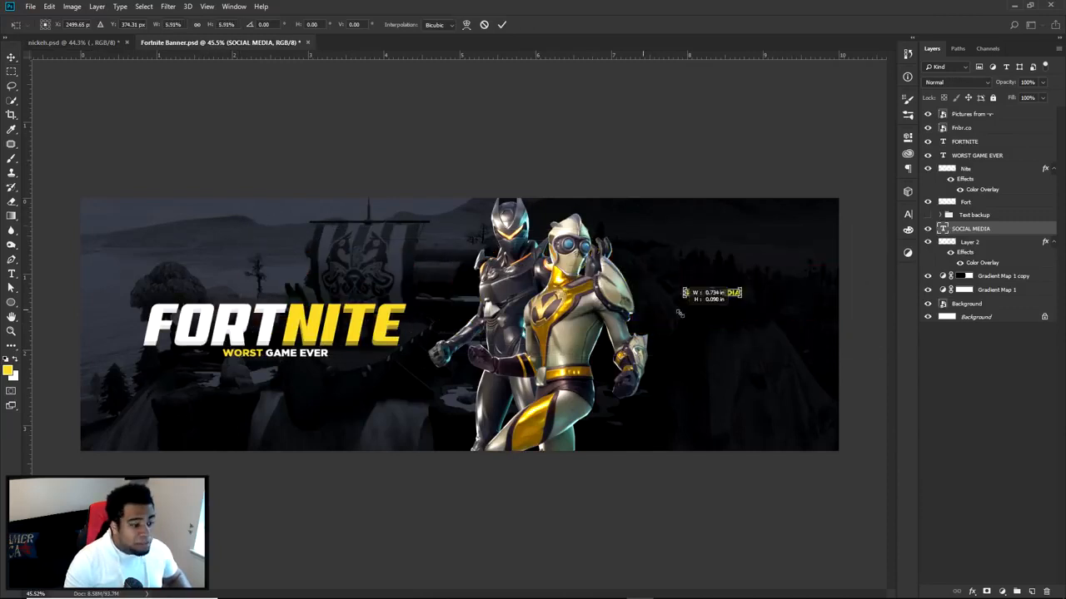
key("Return")
left_click_drag(752, 304, 777, 350)
Step: Set the SOCIAL MEDIA text to 5 pt with 1000 tracking and nudge it slightly higher on the right half
left_click(908, 214)
left_click_drag(812, 243, 709, 247)
type("5")
key("Return")
left_click_drag(850, 259, 907, 213)
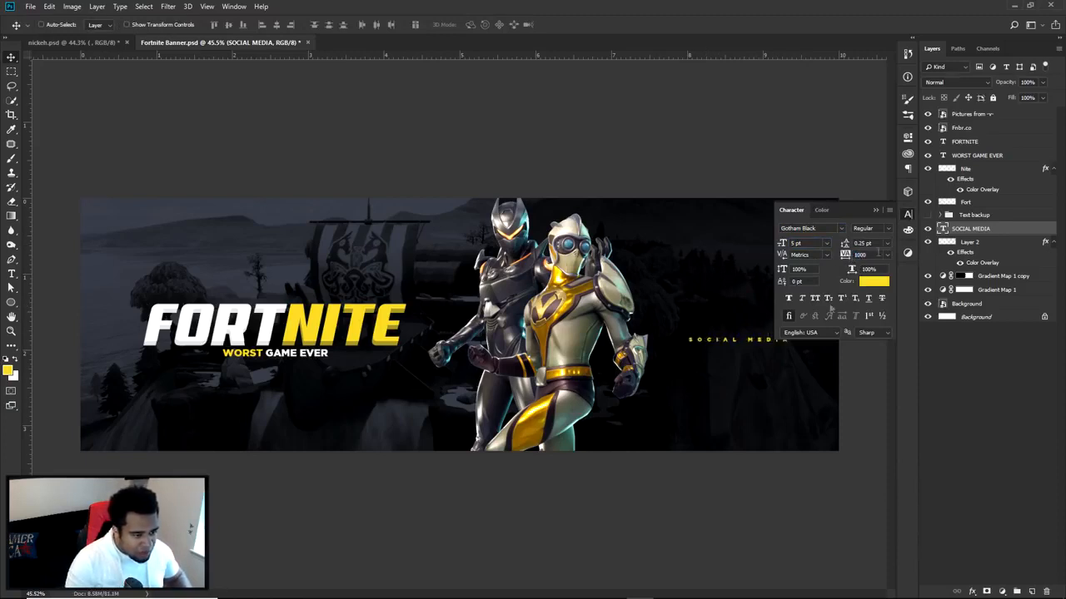
left_click(908, 214)
left_click_drag(788, 322, 793, 311)
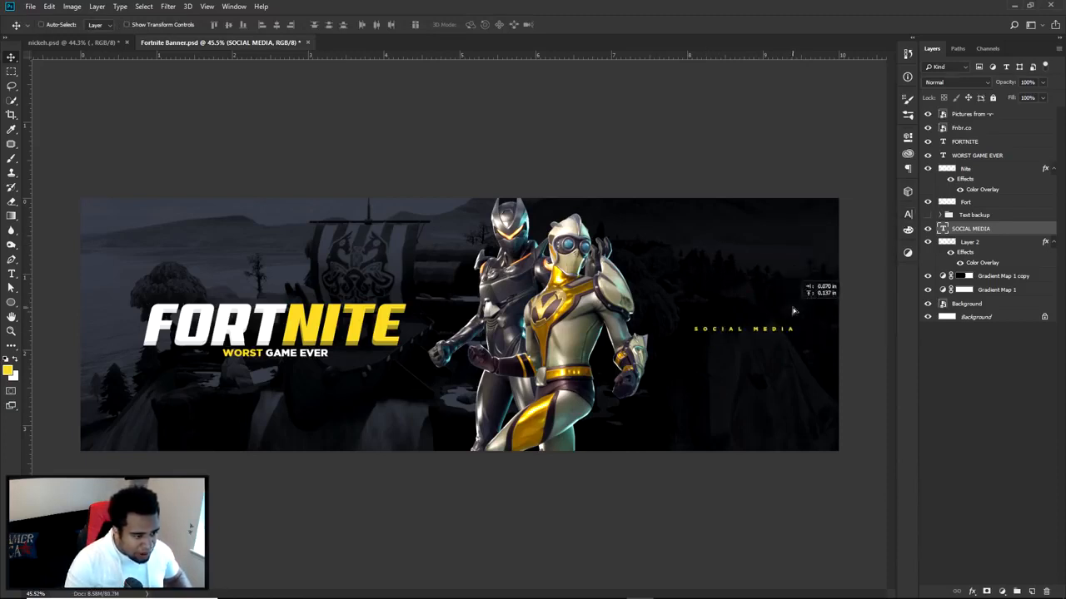
Step: Replace the SOCIAL MEDIA text with SESOHQ.COM and shift it slightly towards the characters
key("t")
left_click(745, 326)
key("ctrl+a")
type("W")
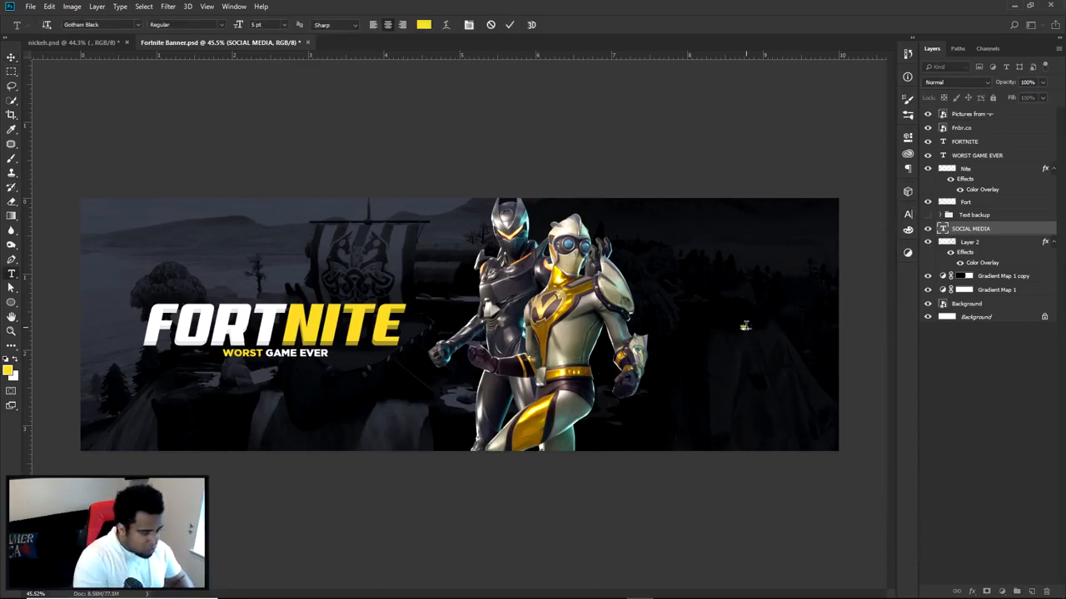
type("COM")
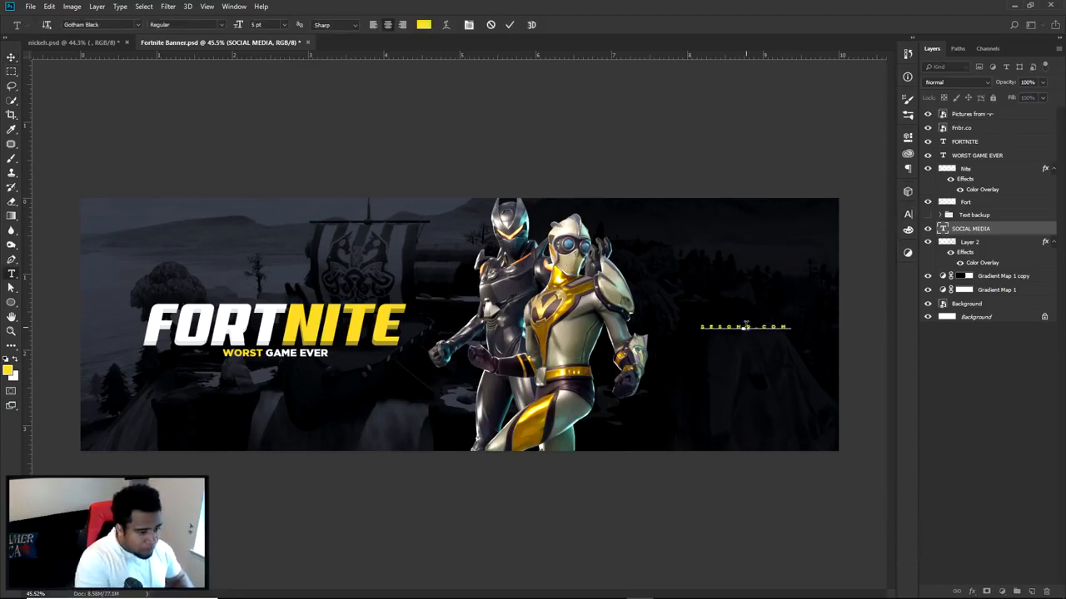
left_click(510, 24)
key("v")
left_click_drag(738, 309, 732, 309)
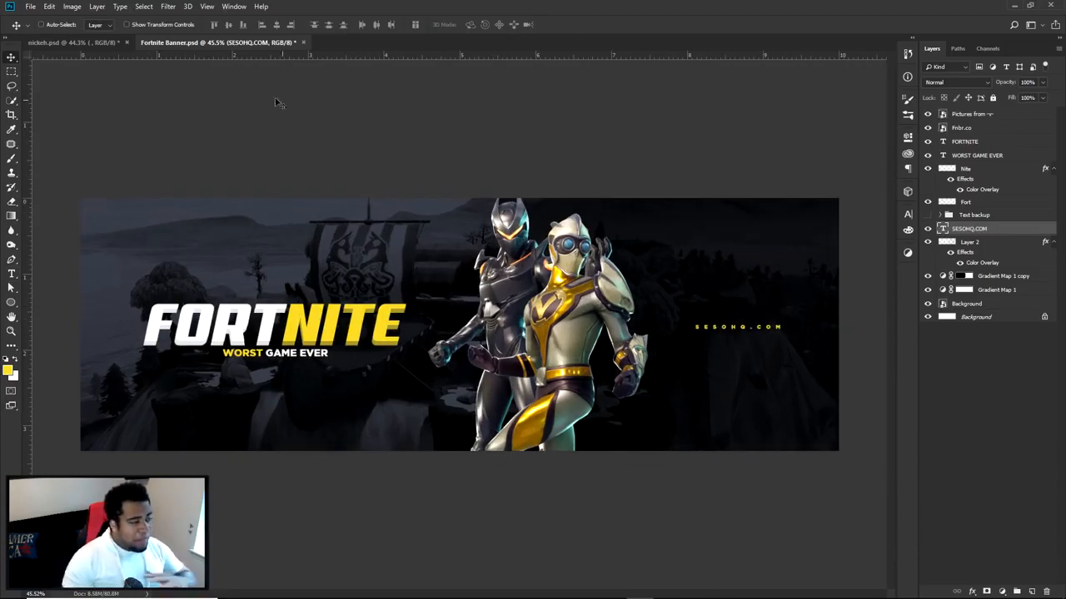
Step: Create a new layer above the Pictures from layer and check the spike shapes in nickeh.psd as reference
left_click(113, 44)
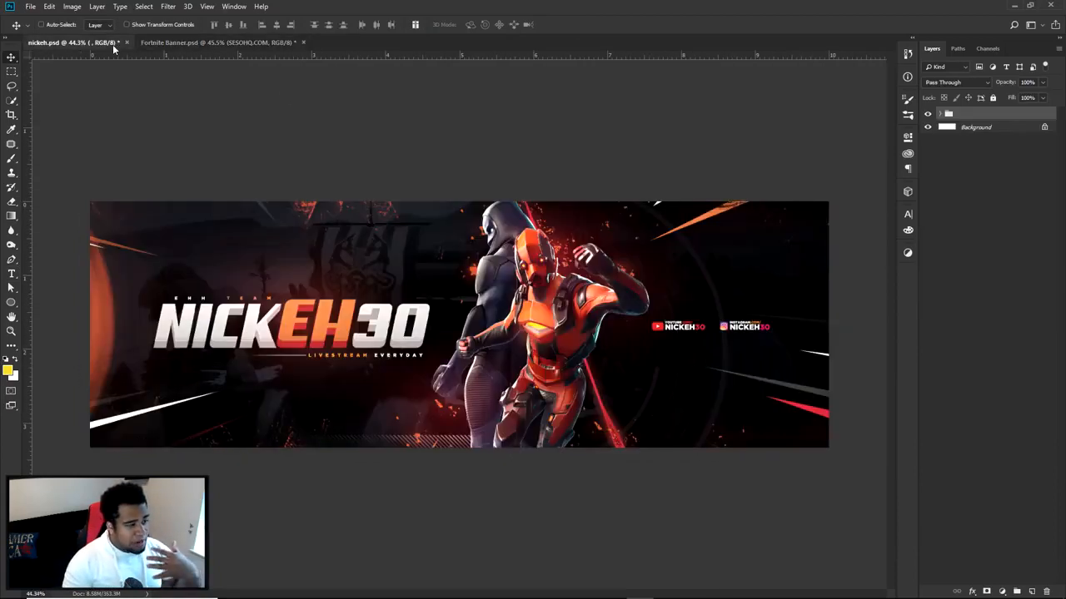
left_click(231, 44)
left_click(966, 118)
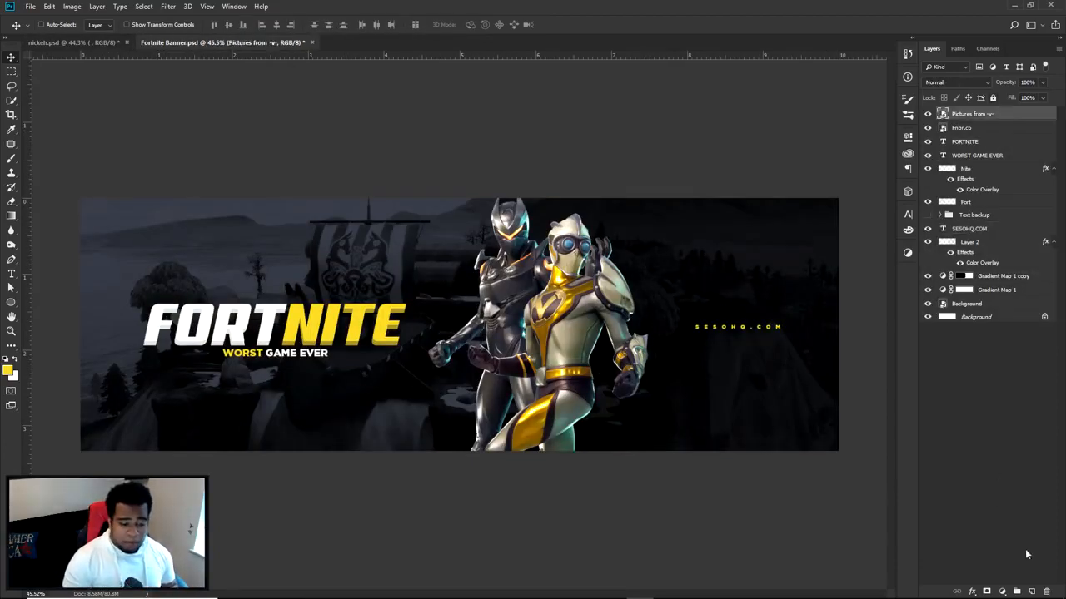
left_click(1032, 592)
key("p")
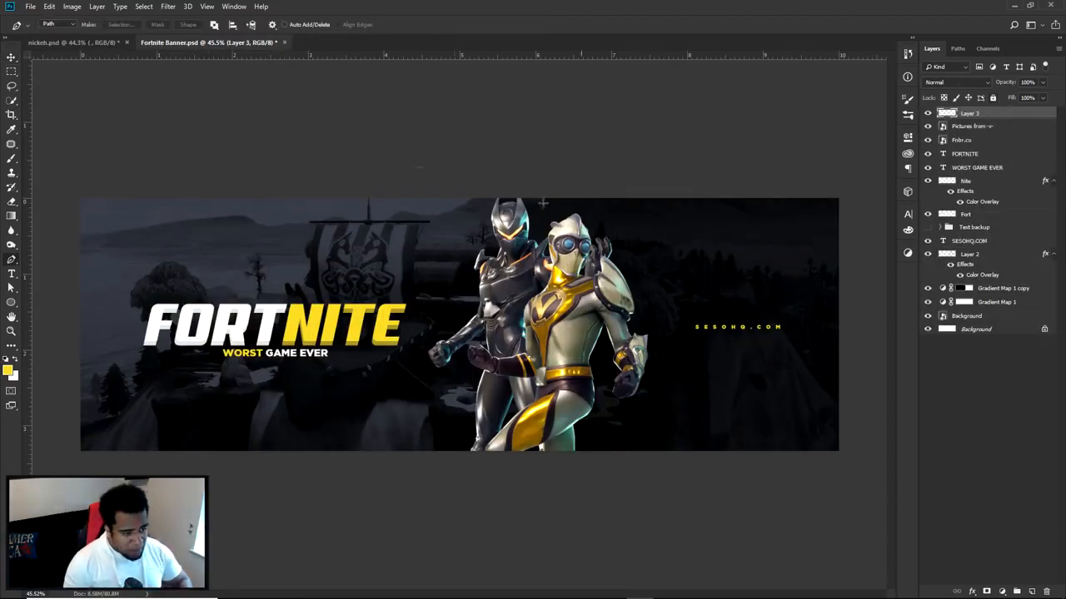
left_click(78, 45)
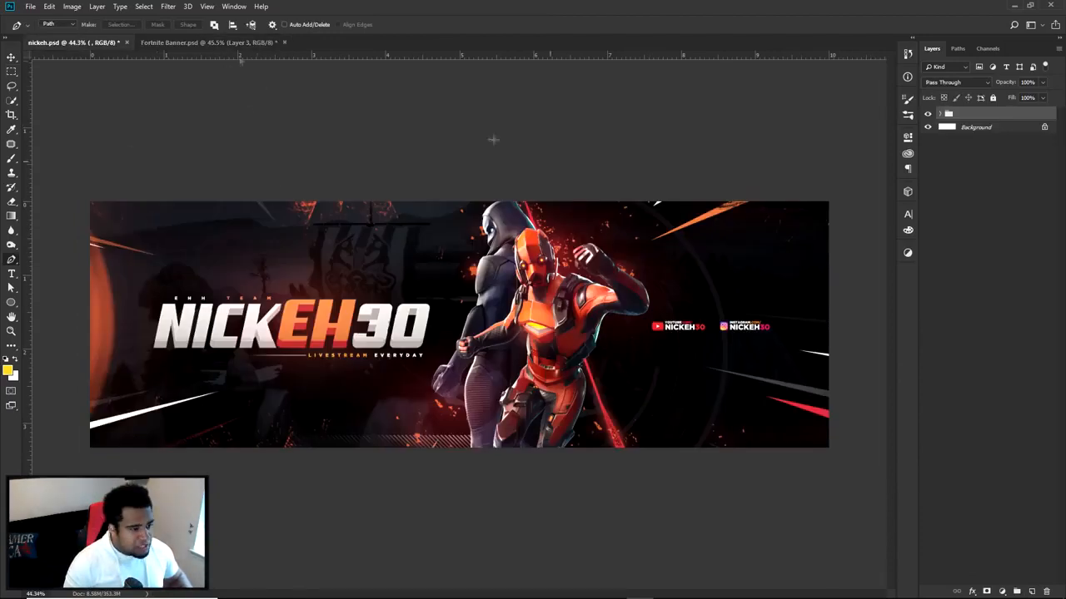
key("ctrl+Tab")
Step: Outline two narrow triangular spikes with the Pen tool across the banner's top edge, right of the characters
left_click(742, 189)
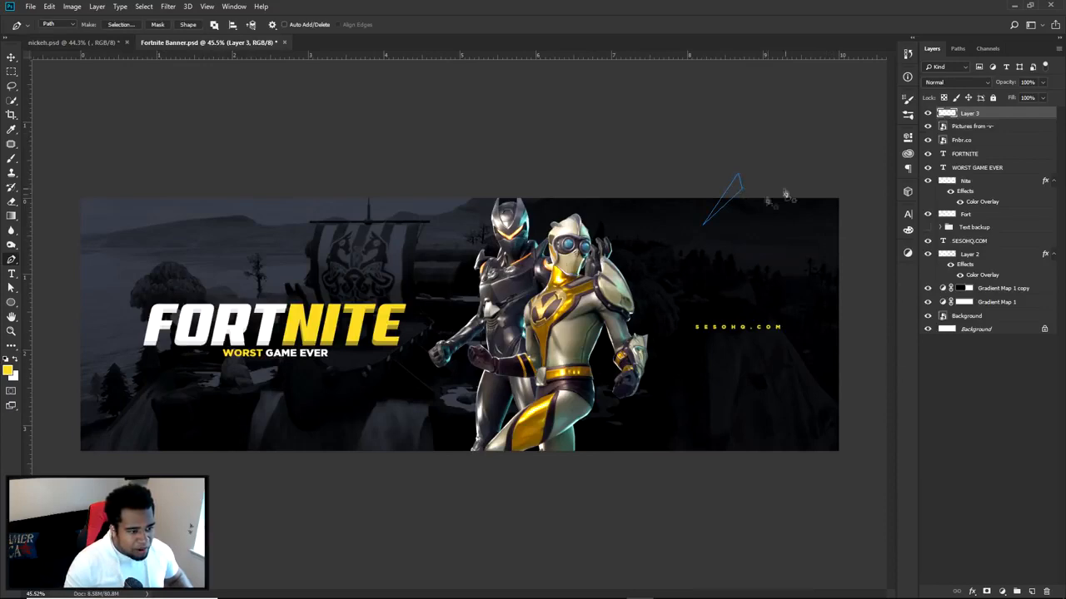
scroll(733, 203, "up", 3)
left_click(717, 243)
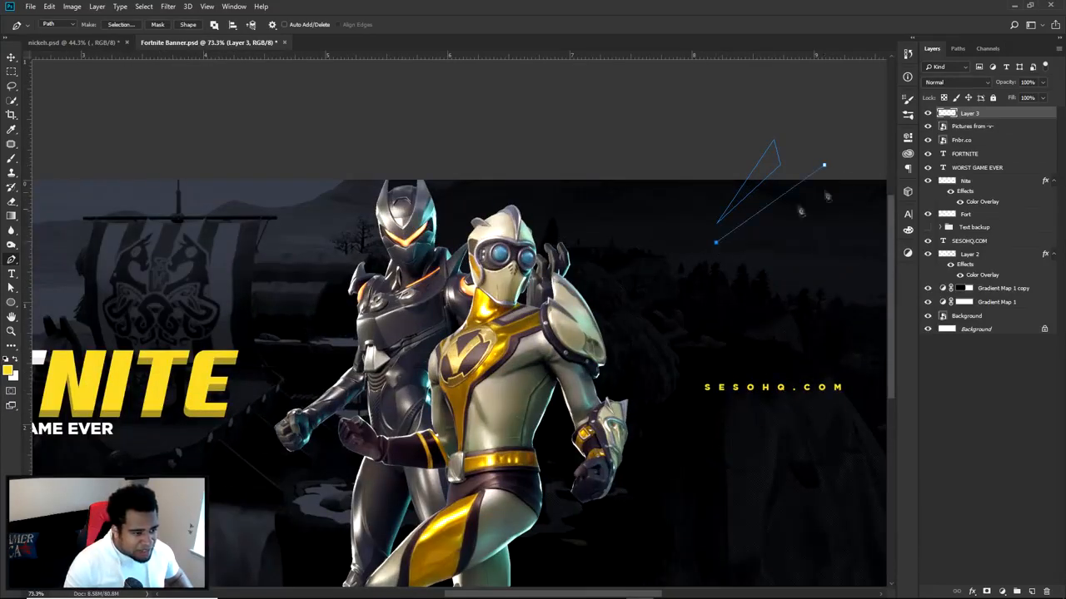
left_click(844, 166)
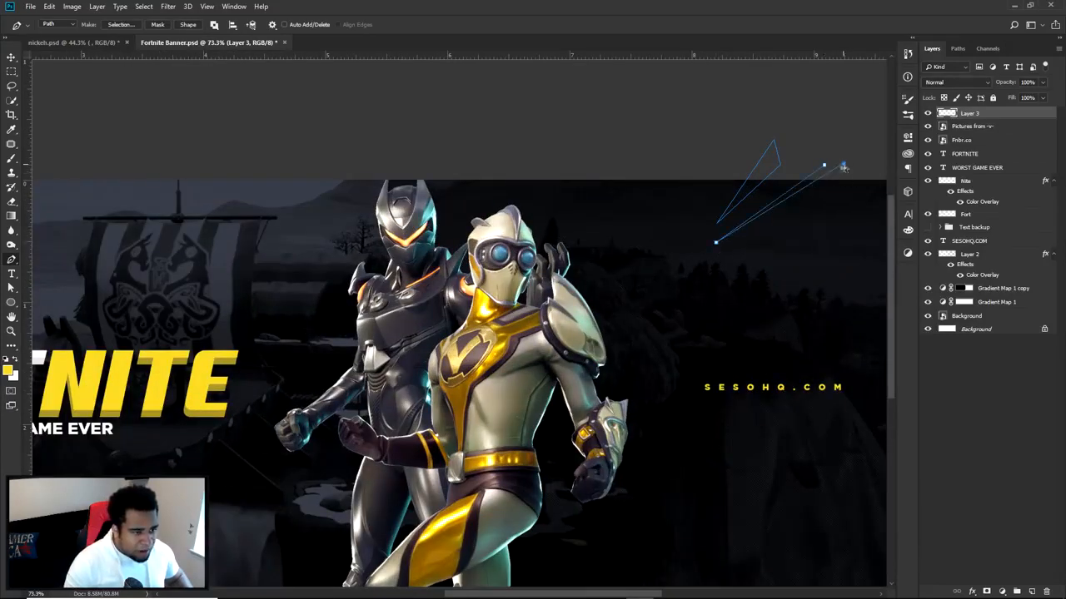
scroll(824, 179, "down", 3)
Step: Outline a long thin spike with the Pen tool crossing the banner's right edge above the SESOHQ.COM text
left_click_drag(797, 256, 538, 237)
left_click(681, 268)
left_click(546, 244)
left_click(697, 283)
left_click(682, 269)
Step: Outline two more thin spikes with the Pen tool, one near the banner's lower right corner and a short one across the bottom edge
left_click_drag(532, 230, 552, 267)
left_click_drag(502, 389, 628, 291)
left_click(651, 271)
left_click(732, 374)
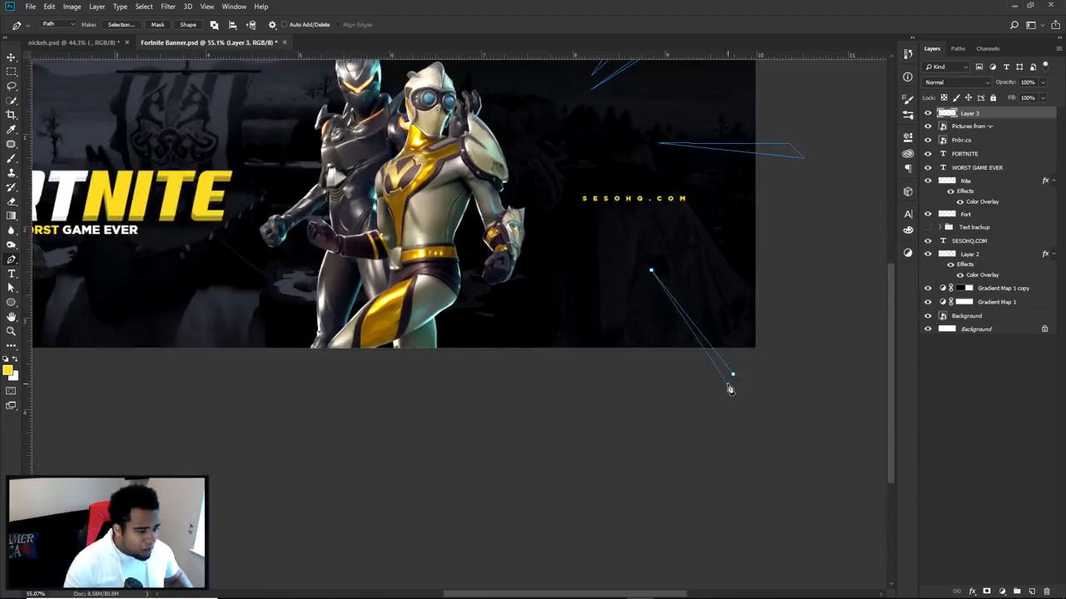
left_click(606, 364)
scroll(730, 531, "down", 3)
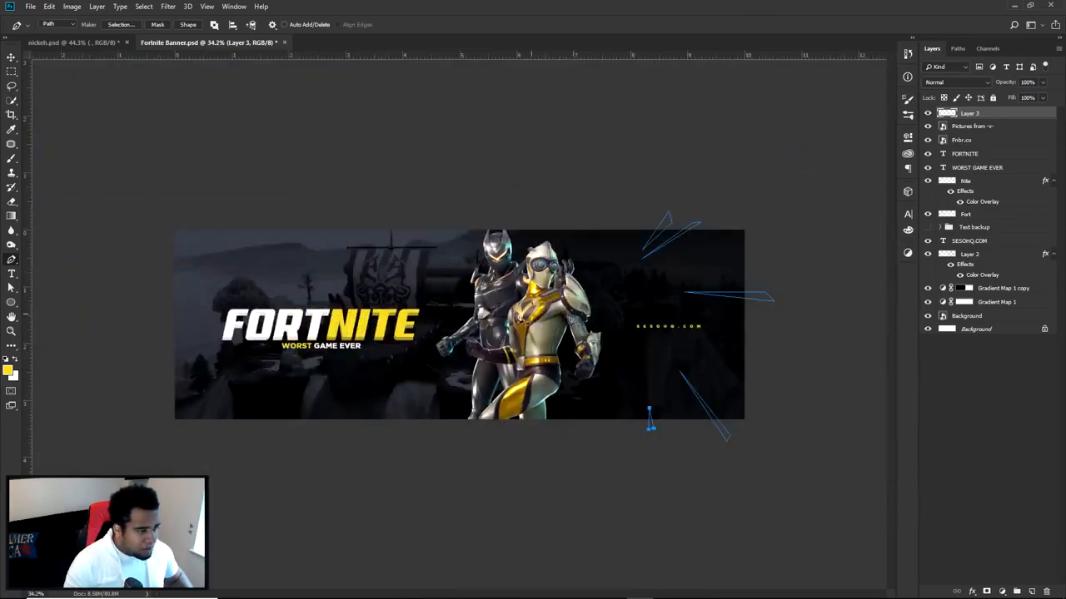
Step: Outline a broad pointed spike with the Pen tool across the banner's top edge, above the flag
scroll(500, 263, "up", 2)
left_click(387, 183)
left_click(412, 235)
left_click(351, 168)
left_click(387, 184)
Step: Outline a long and a short spike with the Pen tool across the upper-left top edge, and a thin one across the left edge
left_click(205, 172)
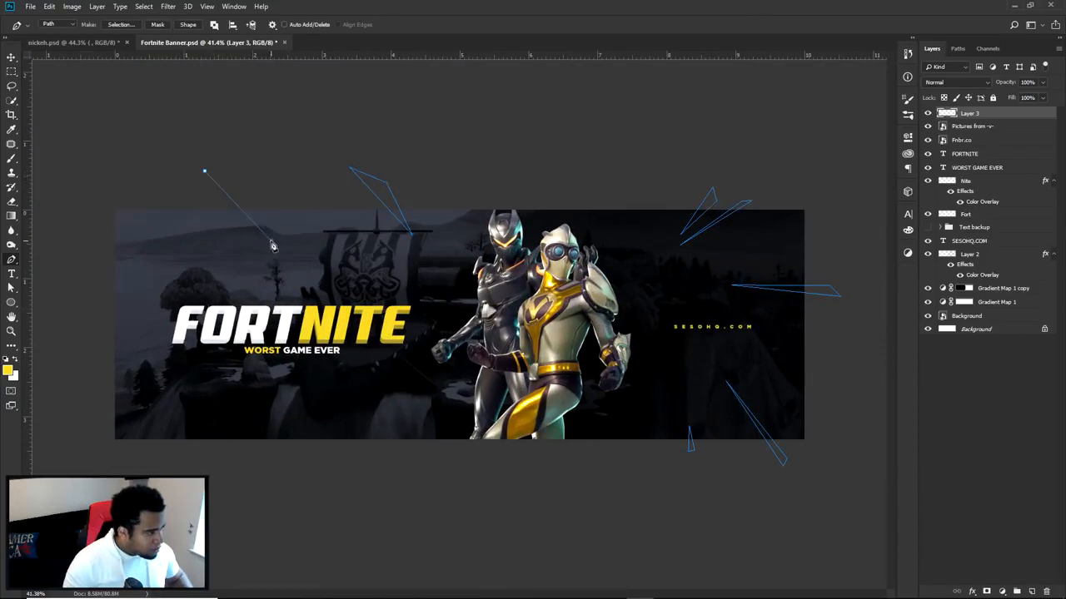
left_click(192, 174)
scroll(207, 202, "up", 3)
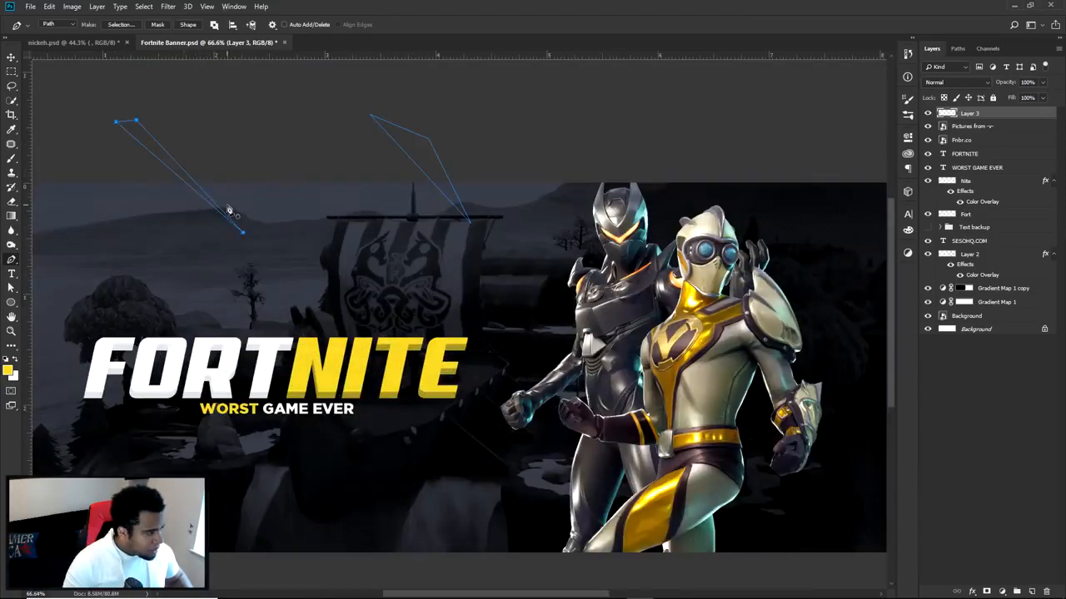
scroll(114, 277, "down", 3)
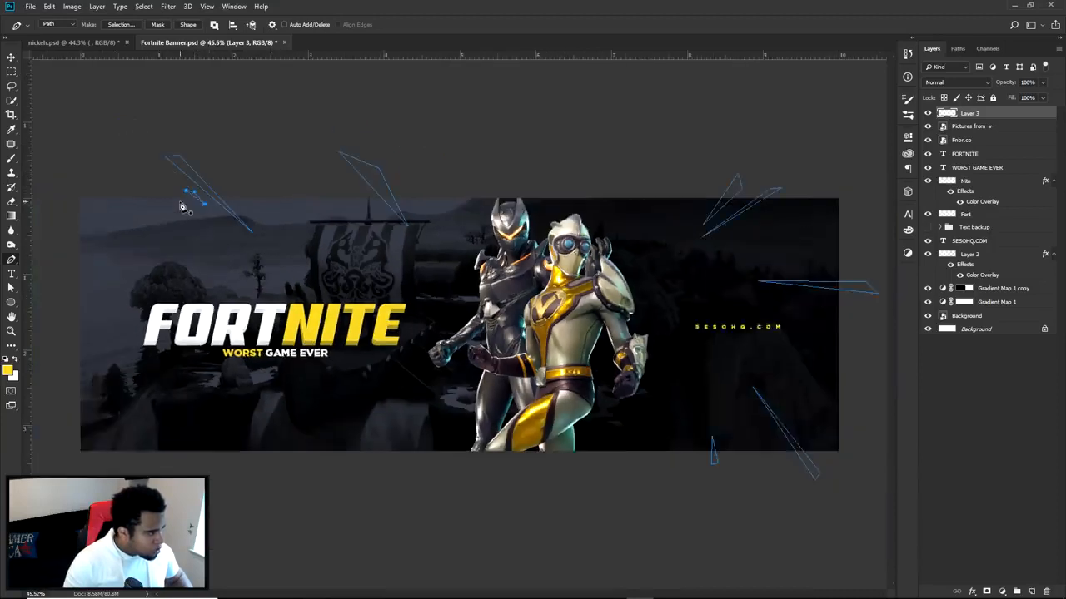
left_click(109, 277)
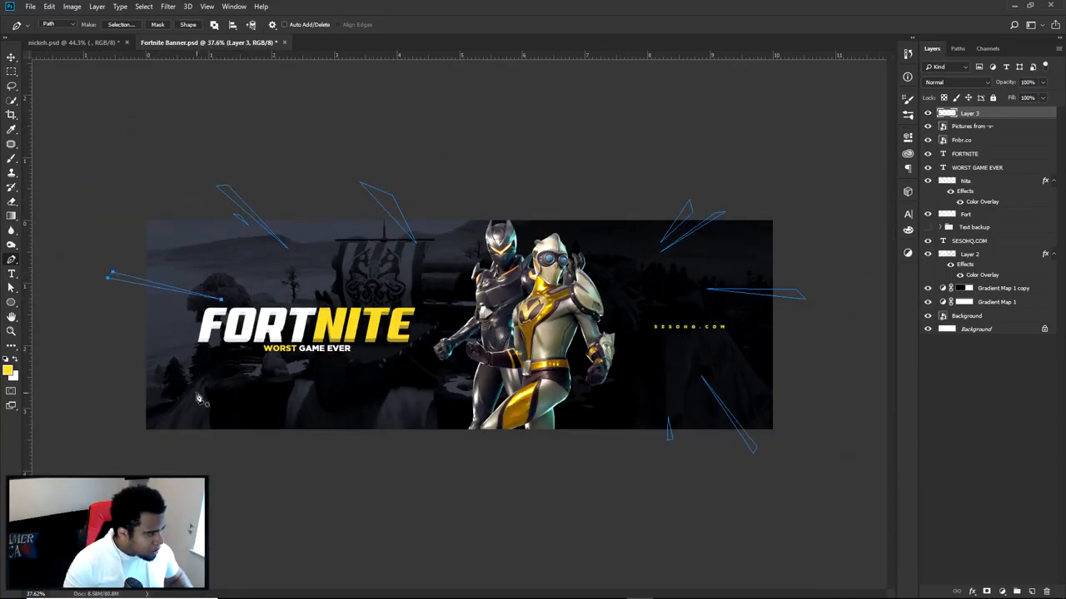
Step: Outline two long spikes below the title and a short one beside the characters' legs with the Pen tool, crossing the bottom edge
left_click(227, 398)
left_click(131, 449)
left_click(313, 444)
left_click(381, 406)
left_click(313, 447)
left_click(418, 435)
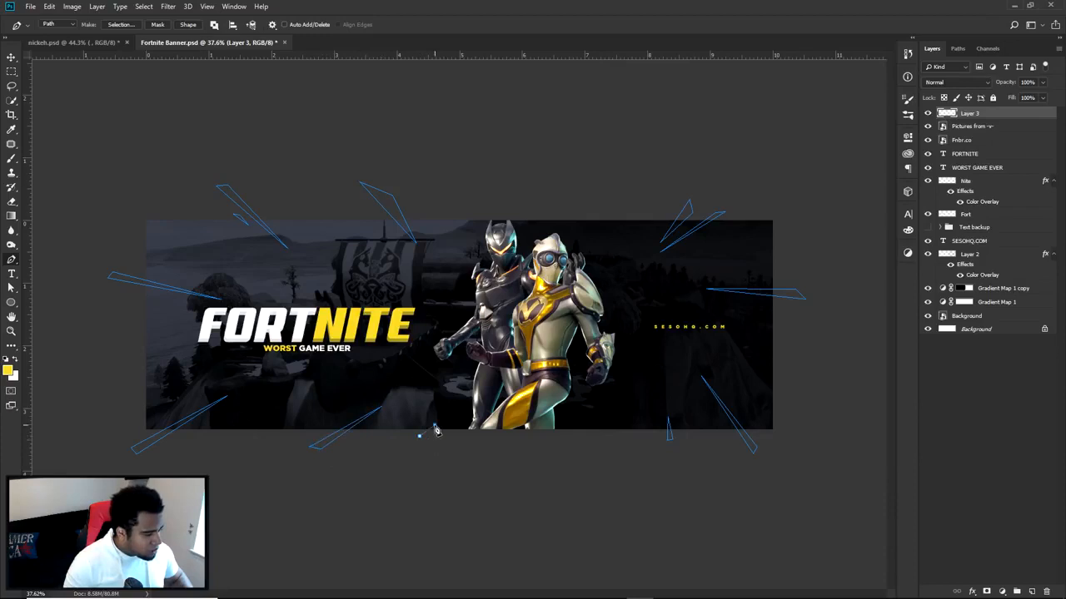
left_click(420, 436)
Step: Fill all the outlined spikes with a light solid color at 100% opacity in Normal mode, and delete the path
key("a")
right_click(538, 261)
left_click(489, 305)
right_click(489, 304)
left_click(516, 363)
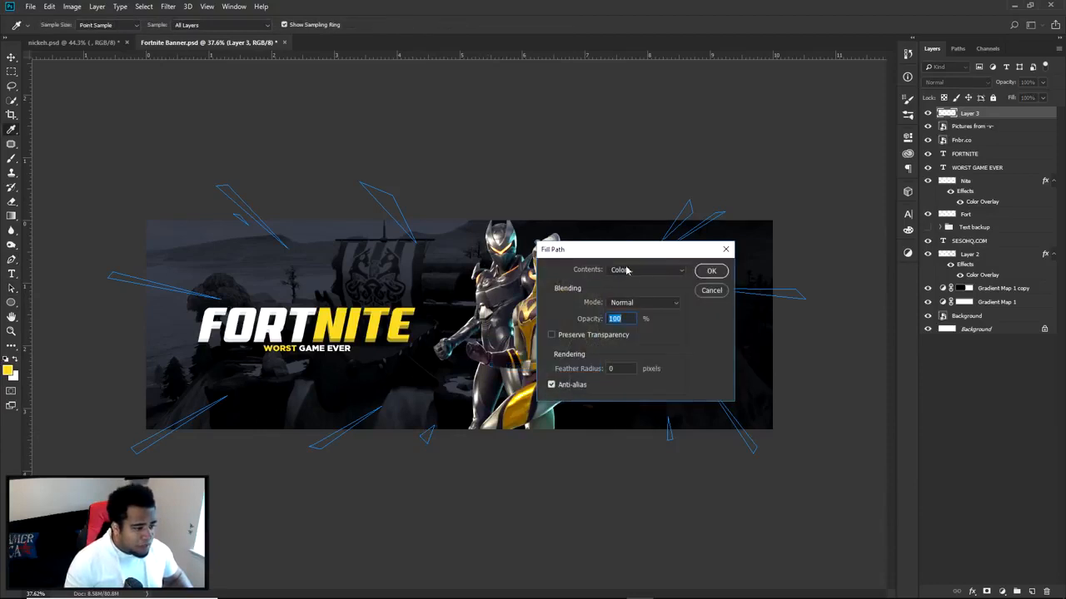
left_click(710, 271)
right_click(627, 259)
left_click(645, 276)
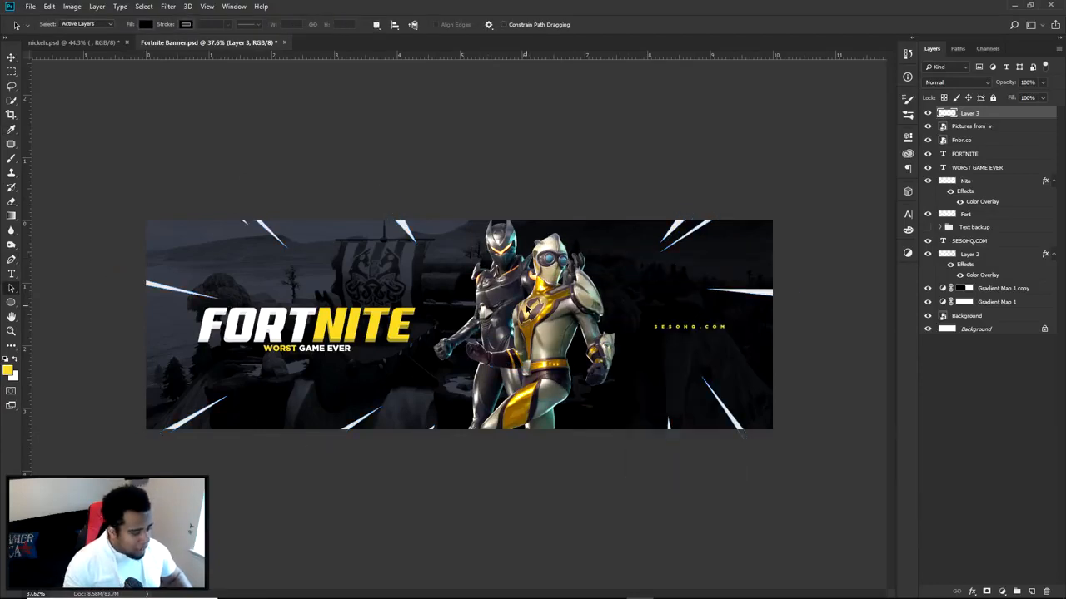
Step: Raise the Lightness of the spikes layer with Hue/Saturation to turn the spikes white
key("v")
key("ctrl+u")
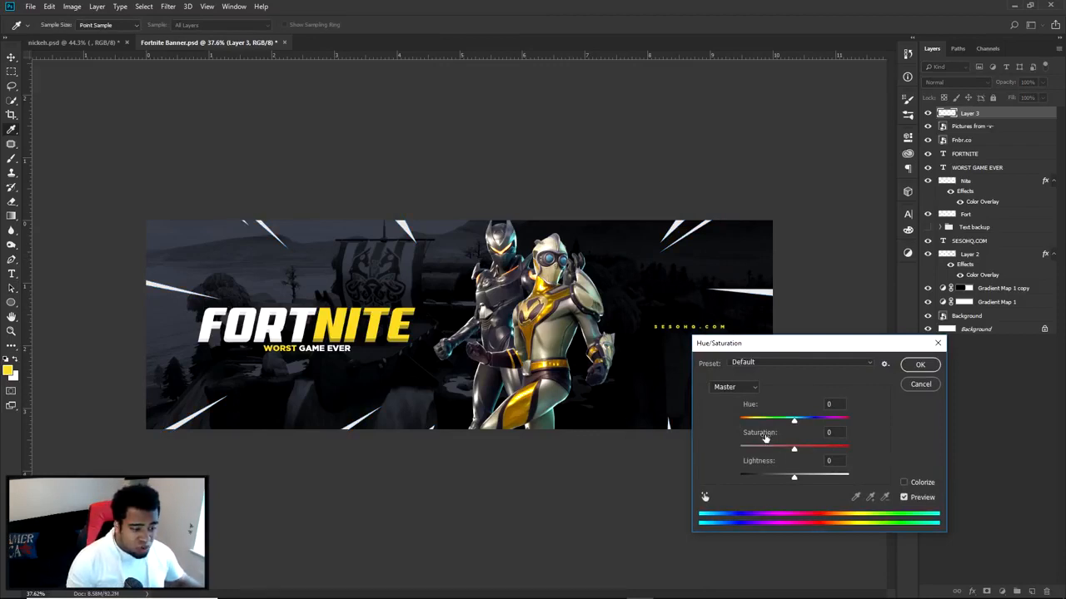
left_click_drag(728, 348, 706, 330)
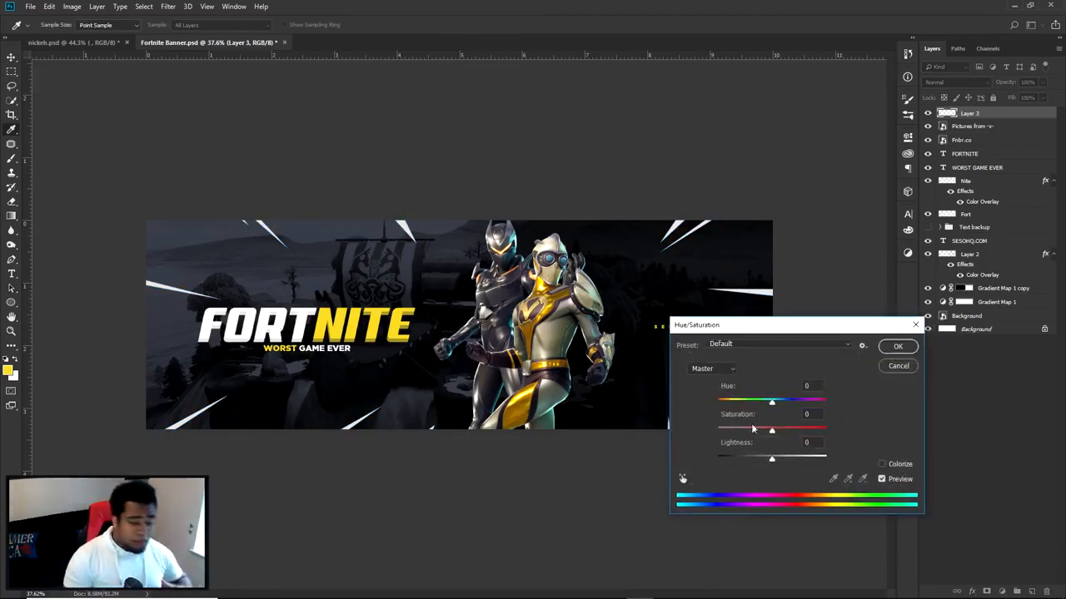
left_click_drag(783, 463, 828, 460)
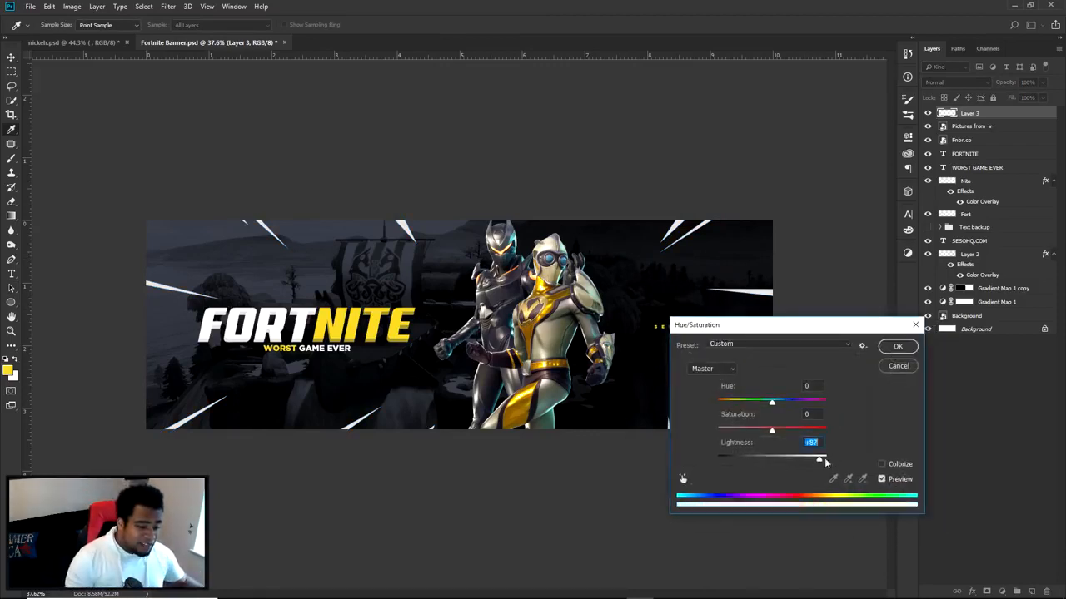
left_click(897, 348)
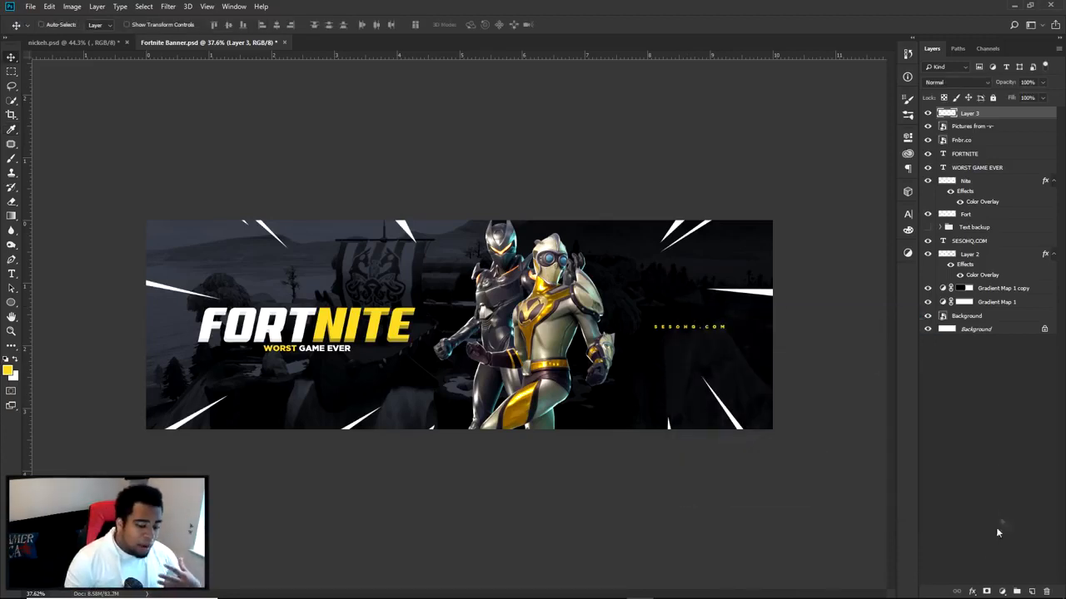
Step: Add a layer mask to the spikes layer and make the mask active for painting with the Brush tool
left_click(986, 591)
key("b")
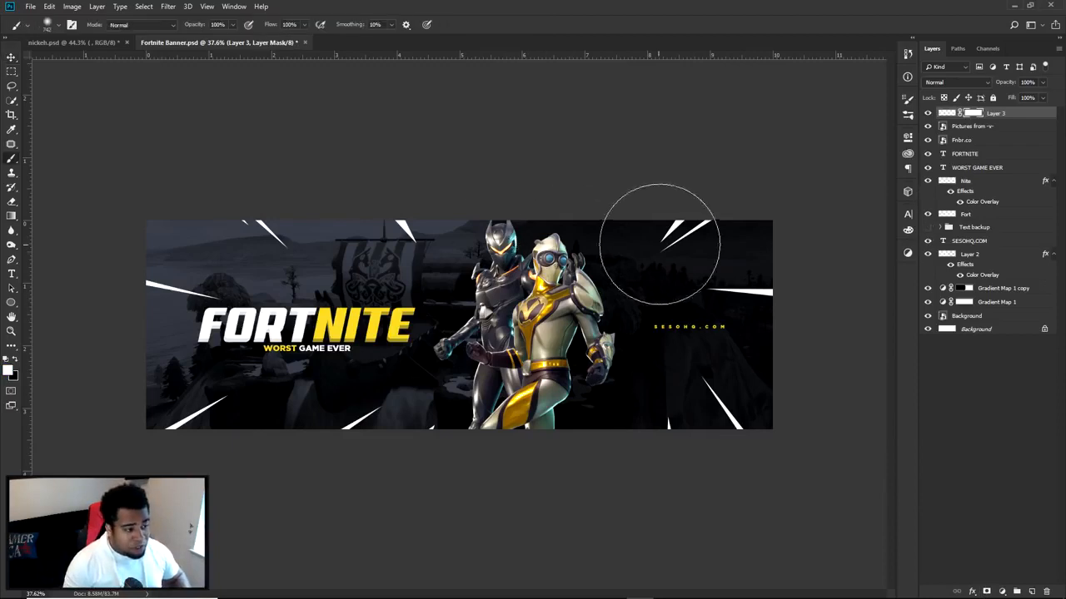
left_click(944, 115)
left_click(972, 117)
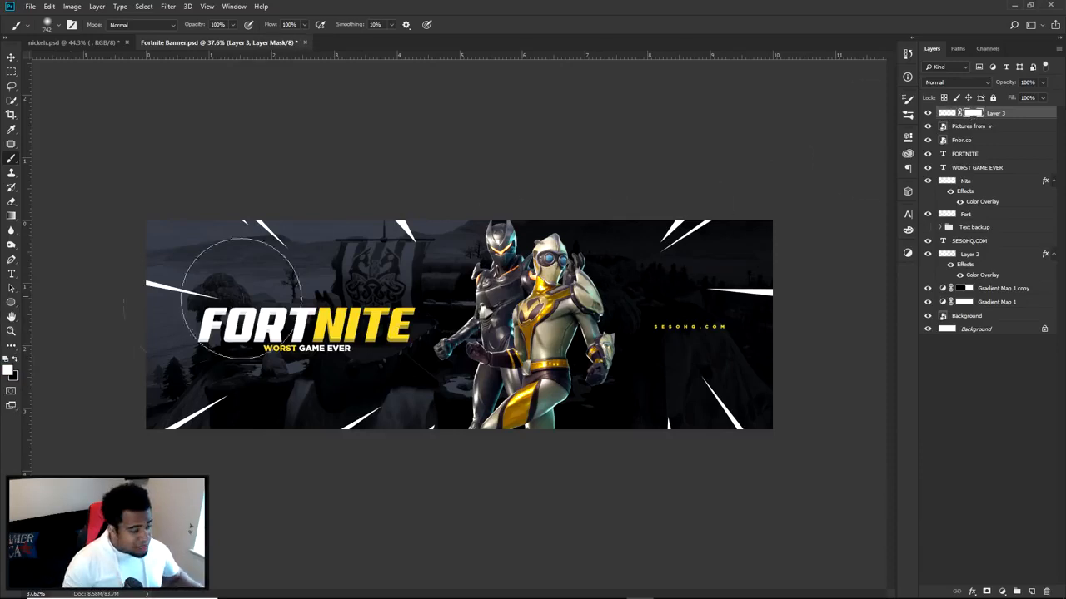
Step: Fade several spikes along the top and bottom edges by painting black on the mask with a soft 198 px brush at 30% opacity
left_click(14, 364)
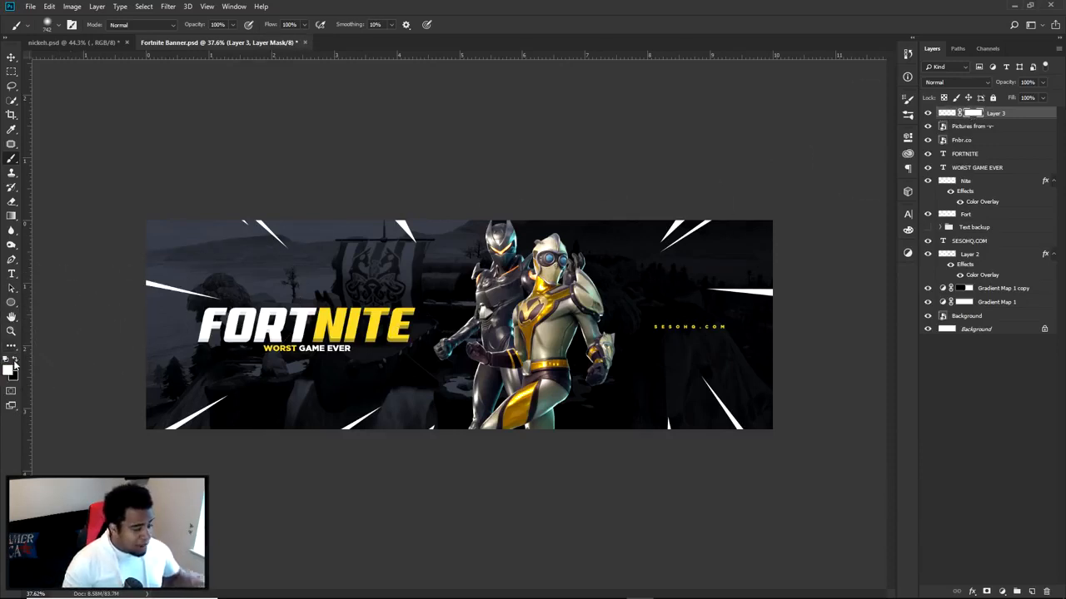
left_click(14, 363)
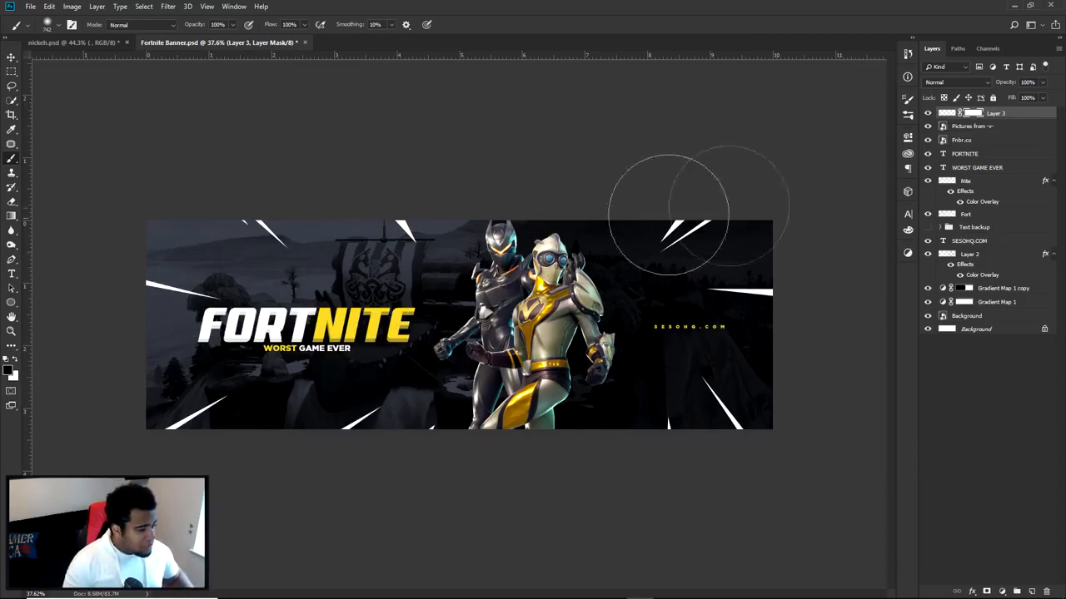
scroll(703, 232, "up", 5)
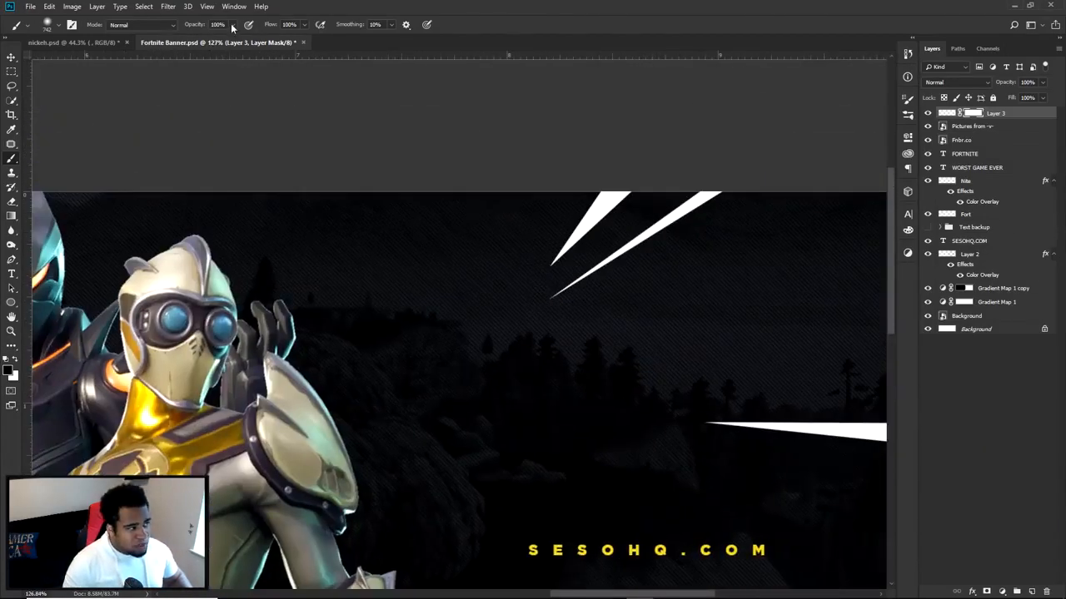
left_click(233, 26)
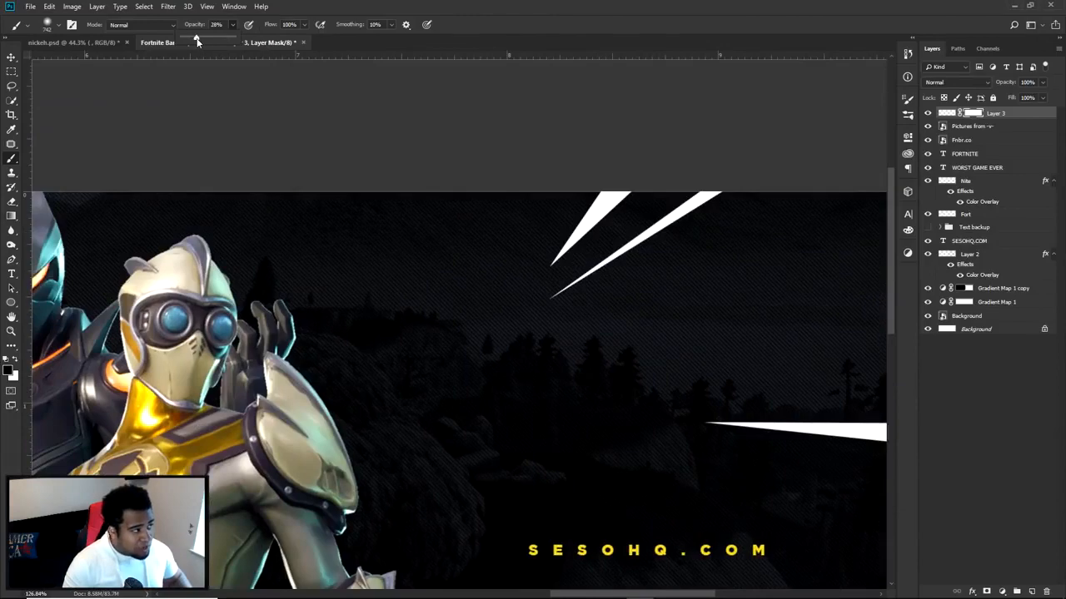
left_click_drag(634, 200, 387, 190)
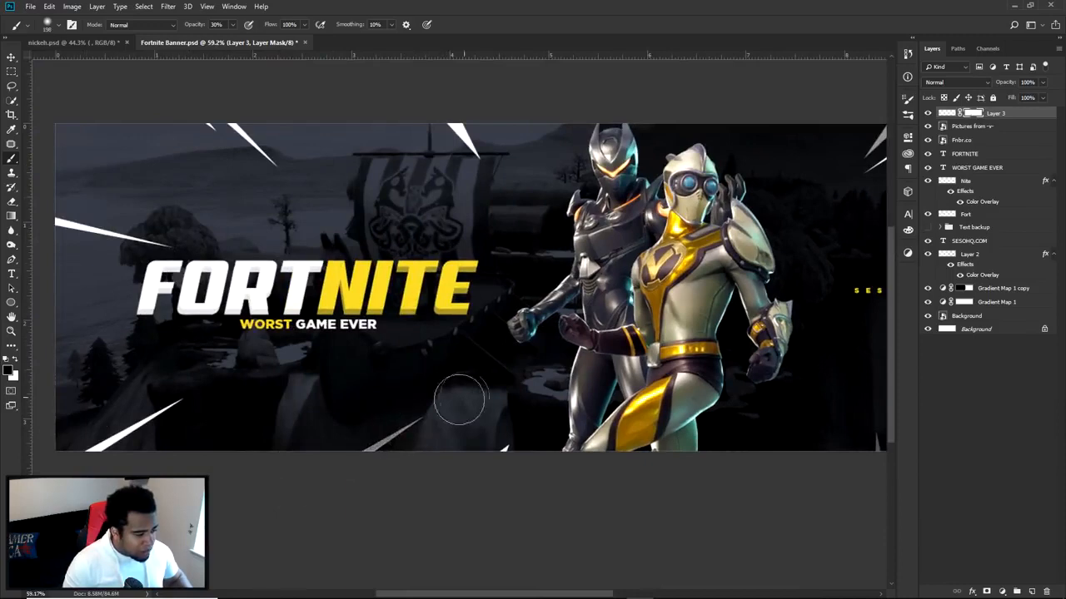
scroll(281, 337, "down", 2)
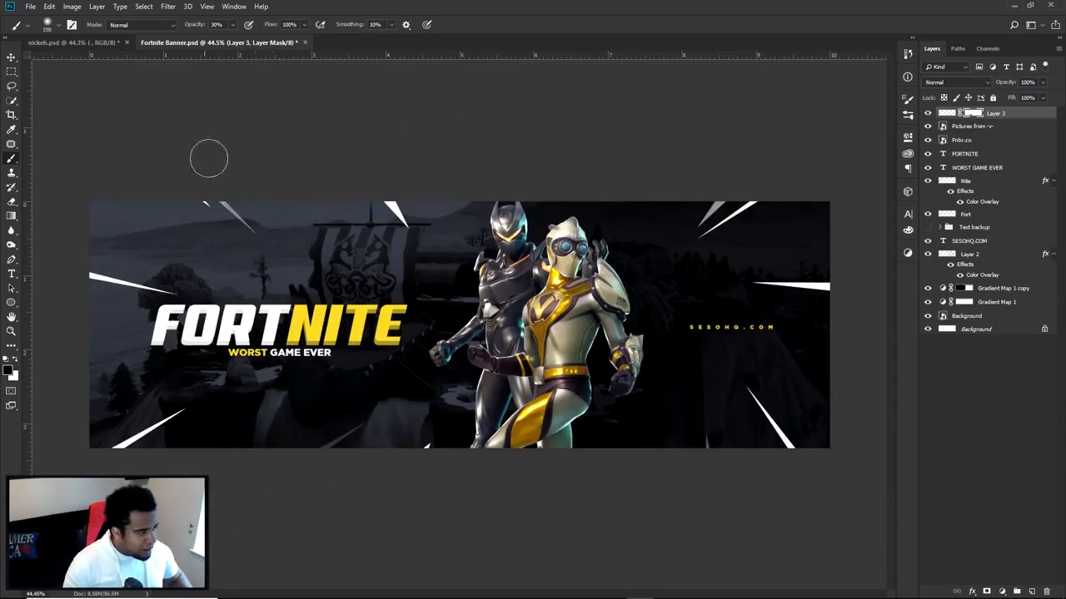
scroll(277, 354, "down", 1)
scroll(278, 353, "up", 1)
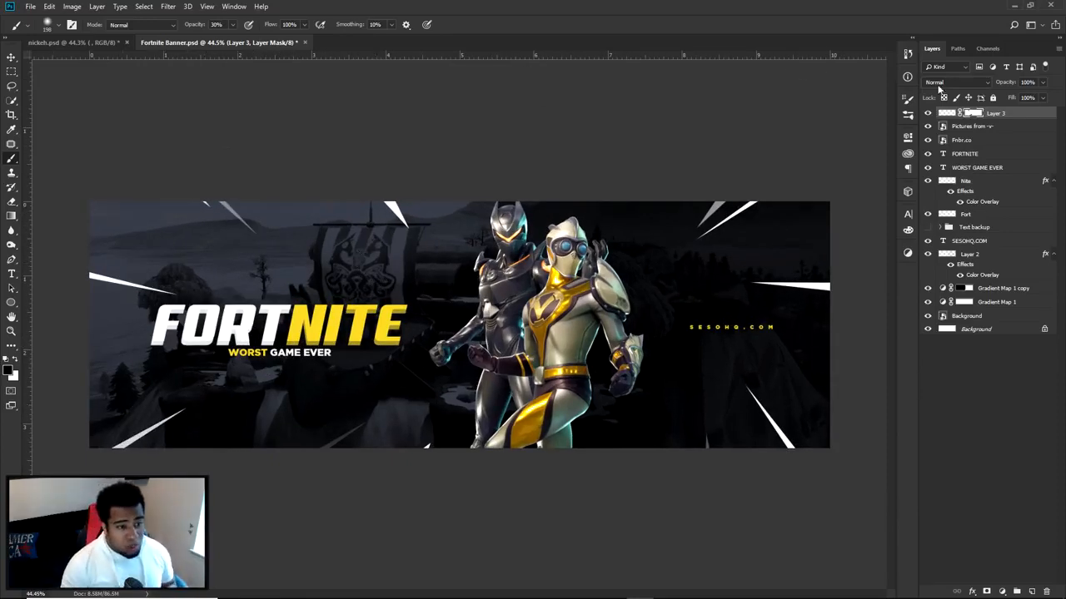
Step: Add a new layer clipped to the spikes layer and set the brush opacity to 100%
left_click(999, 117)
left_click(1032, 590)
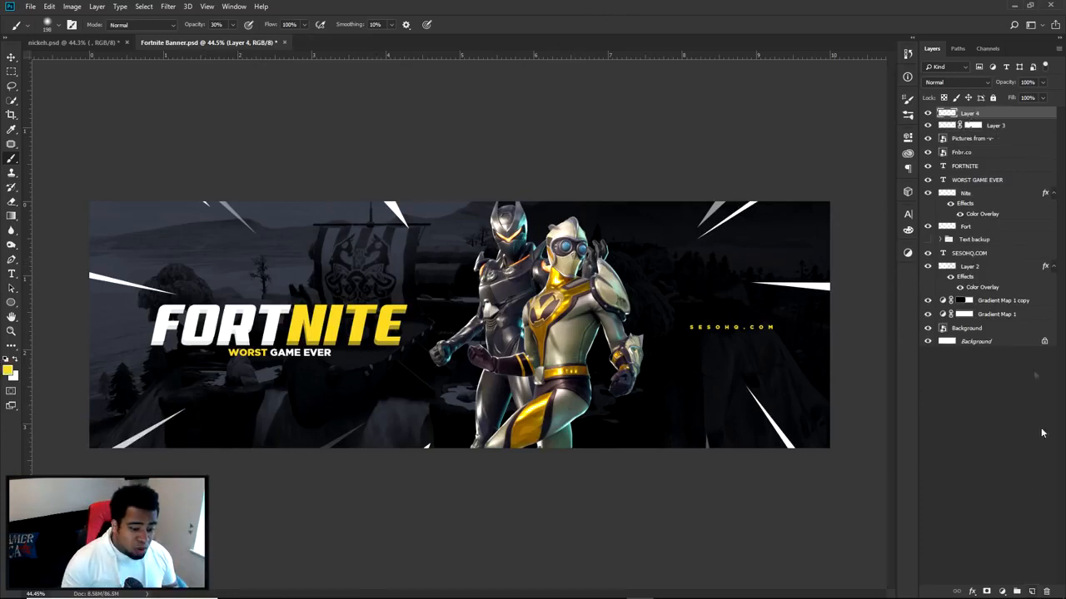
right_click(978, 114)
left_click(992, 253)
left_click(233, 25)
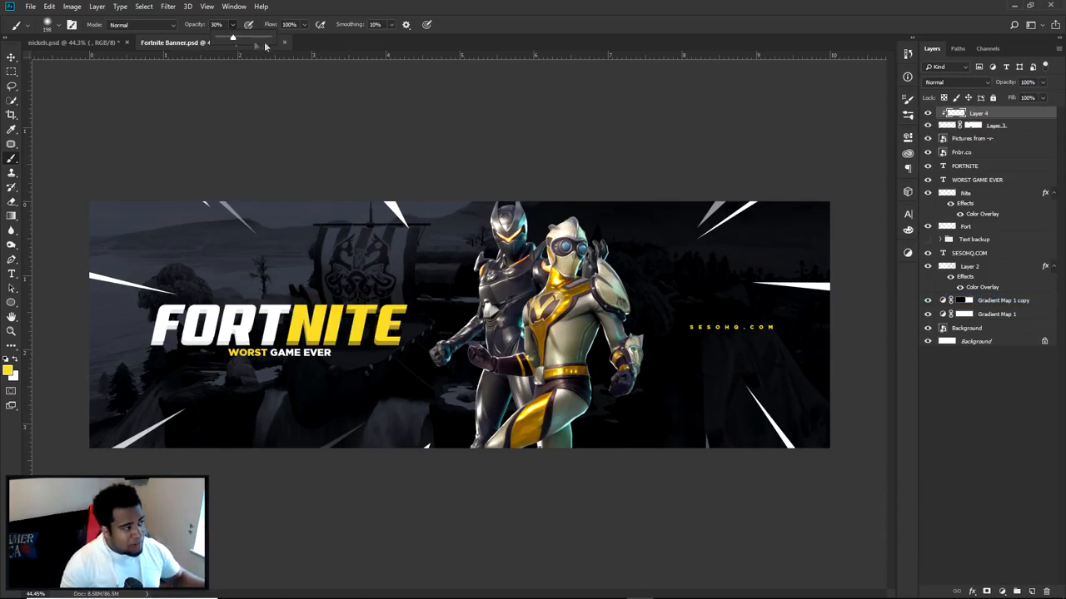
left_click_drag(279, 39, 285, 40)
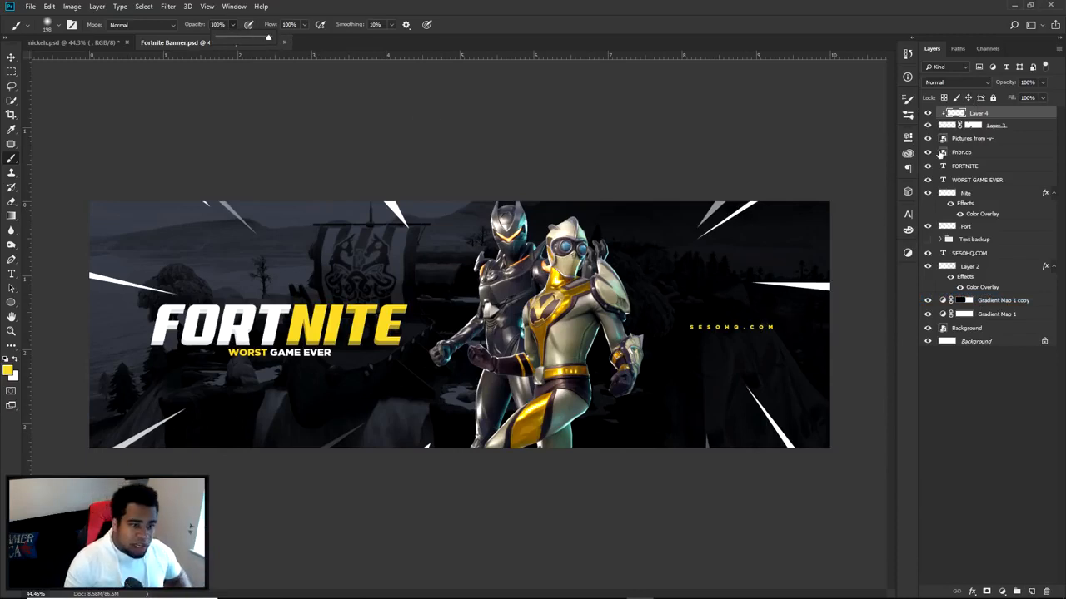
Step: Outline a loose closed path with the Pen tool around the spike on the banner's right edge
key("p")
left_click(848, 279)
left_click(719, 271)
left_click(820, 307)
left_click(847, 292)
left_click(847, 278)
Step: Outline closed paths with the Pen tool around the short spike beside the characters' legs and the spike on the left edge
left_click(431, 436)
left_click(395, 467)
left_click(436, 467)
left_click(432, 436)
left_click(184, 300)
left_click(57, 270)
left_click(58, 251)
left_click(77, 259)
left_click(158, 271)
left_click(184, 292)
Step: Choose yellow e8c822, sampled from the NITE lettering, as the Fill Path color
right_click(247, 281)
left_click(449, 335, "ctrl")
right_click(424, 308, "ctrl")
left_click(393, 303)
right_click(395, 292)
left_click(421, 359)
left_click(644, 269)
left_click(633, 301)
left_click(356, 320)
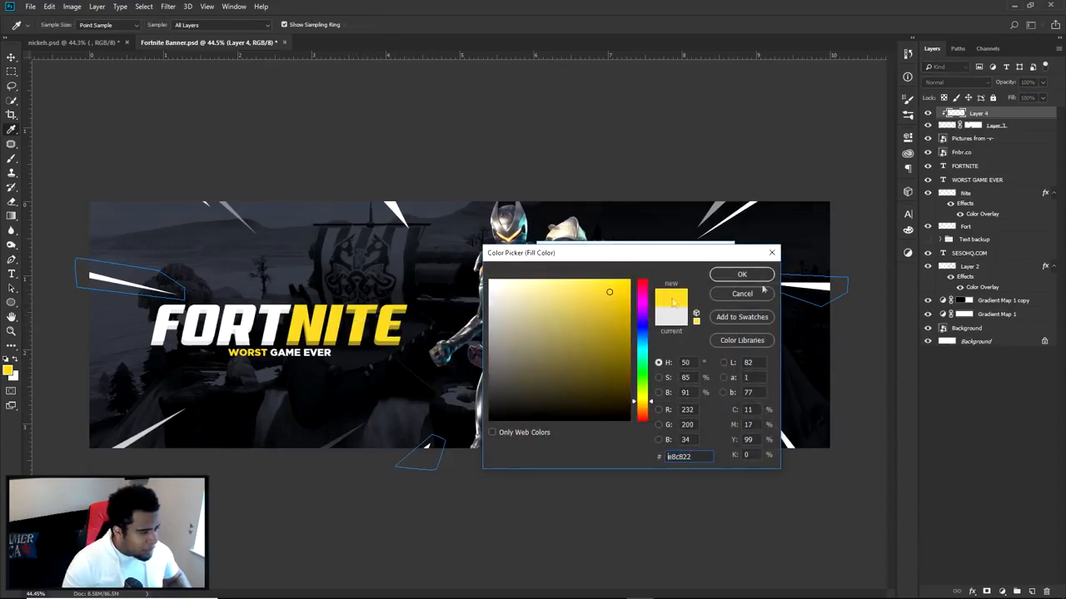
left_click(729, 275)
Step: Fill the three outlined spike areas with the chosen yellow and delete the path
right_click(704, 252)
left_click(716, 272)
right_click(660, 268)
left_click(691, 284)
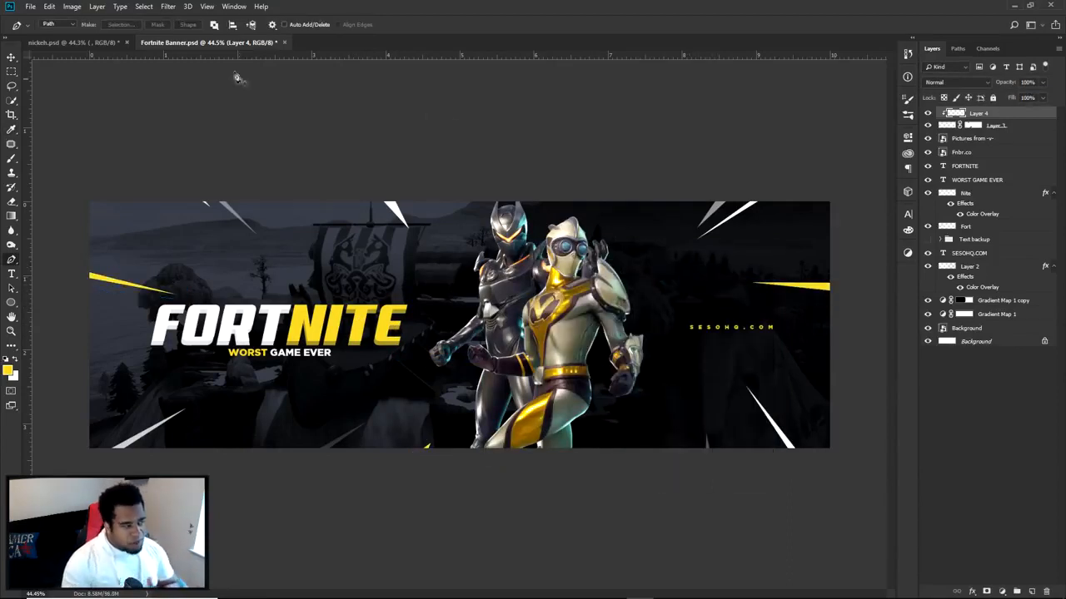
Step: Check nickeh.psd as reference, identify the two character layers by toggling them, and add a new layer between them and the FORTNITE text layer
left_click(85, 47)
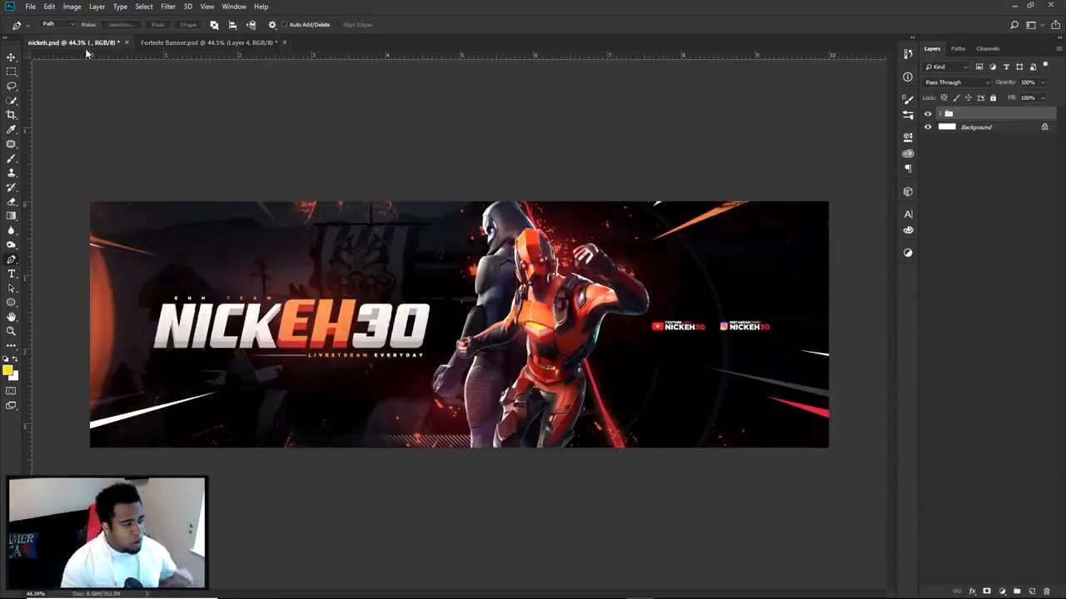
left_click(230, 42)
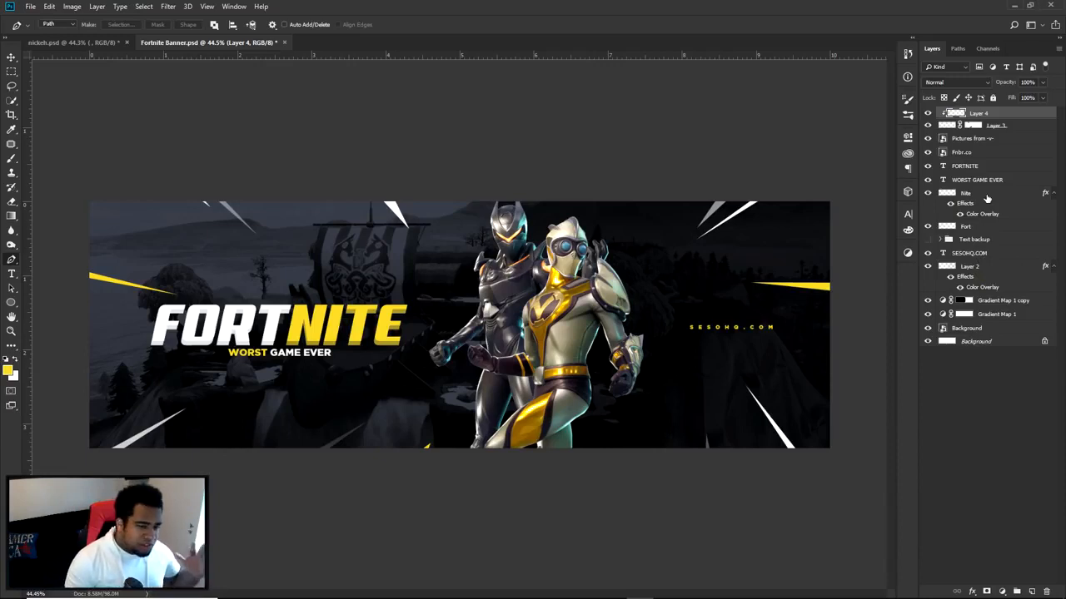
left_click(927, 152)
left_click(927, 152)
left_click(927, 139)
left_click(927, 152)
left_click(928, 139)
left_click(928, 152)
left_click(976, 166)
left_click(1031, 592)
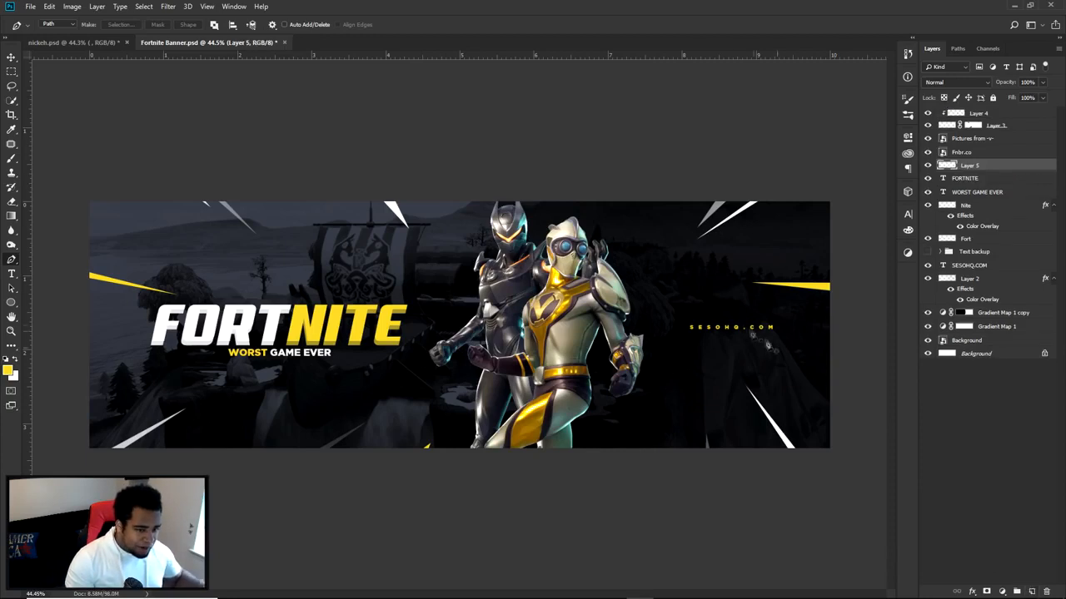
Step: Try stamping yellow particles behind the characters with the 1150 px and 776 px brushes from the Volume 2 set
key("b")
right_click(679, 250)
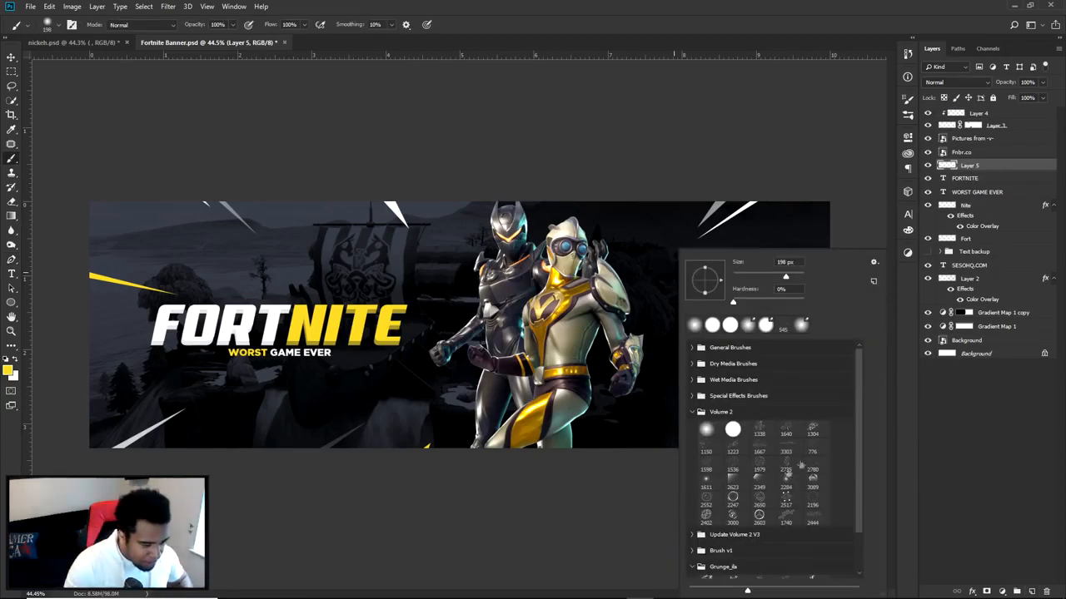
left_click(707, 447)
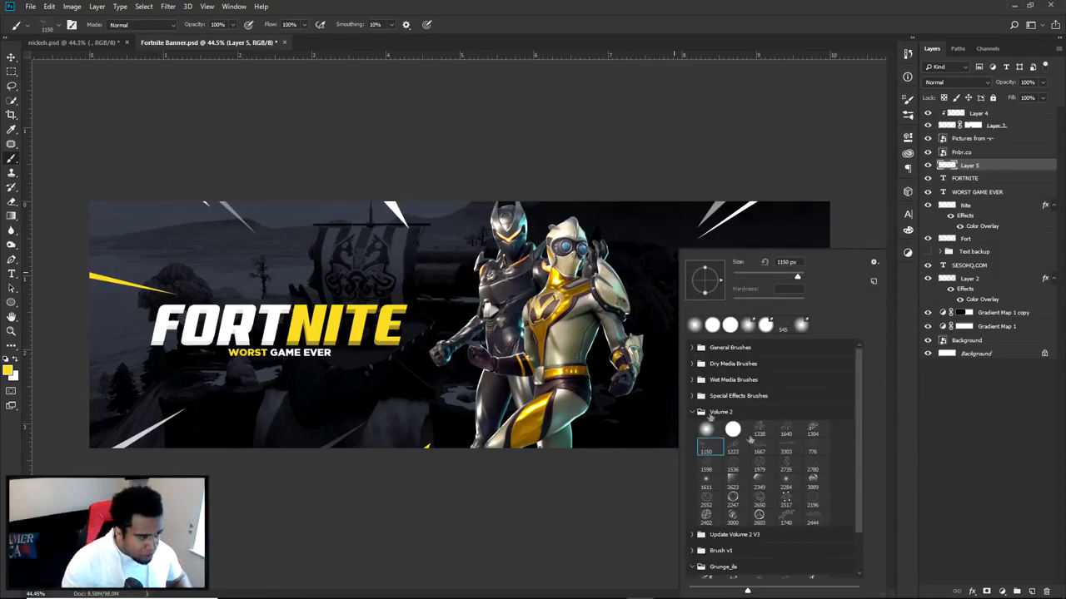
left_click(706, 447)
left_click(530, 324)
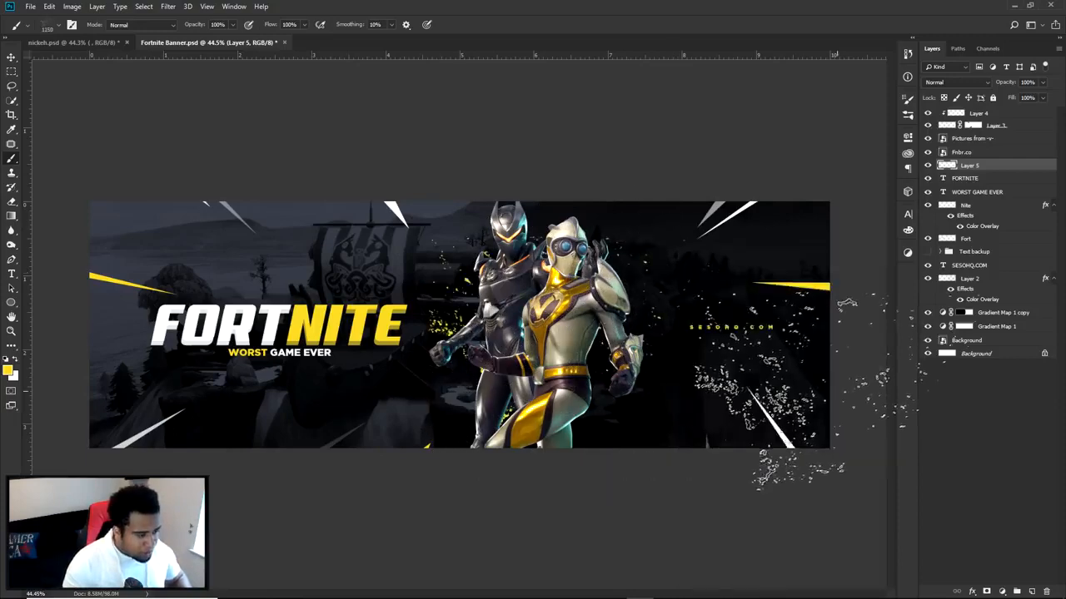
key("ctrl+z")
right_click(664, 396)
left_click(805, 450)
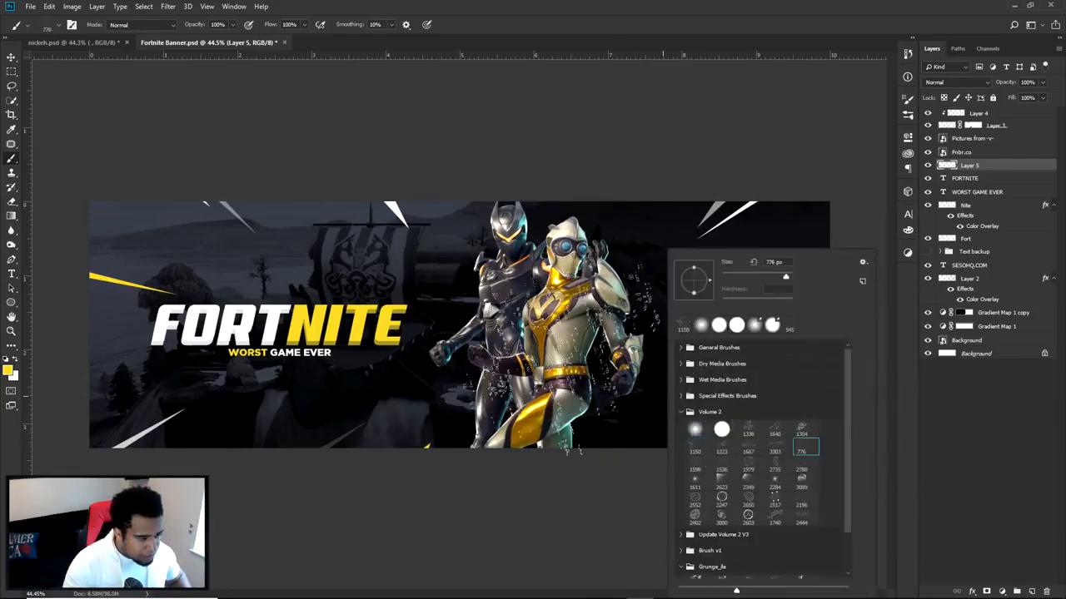
left_click(492, 405)
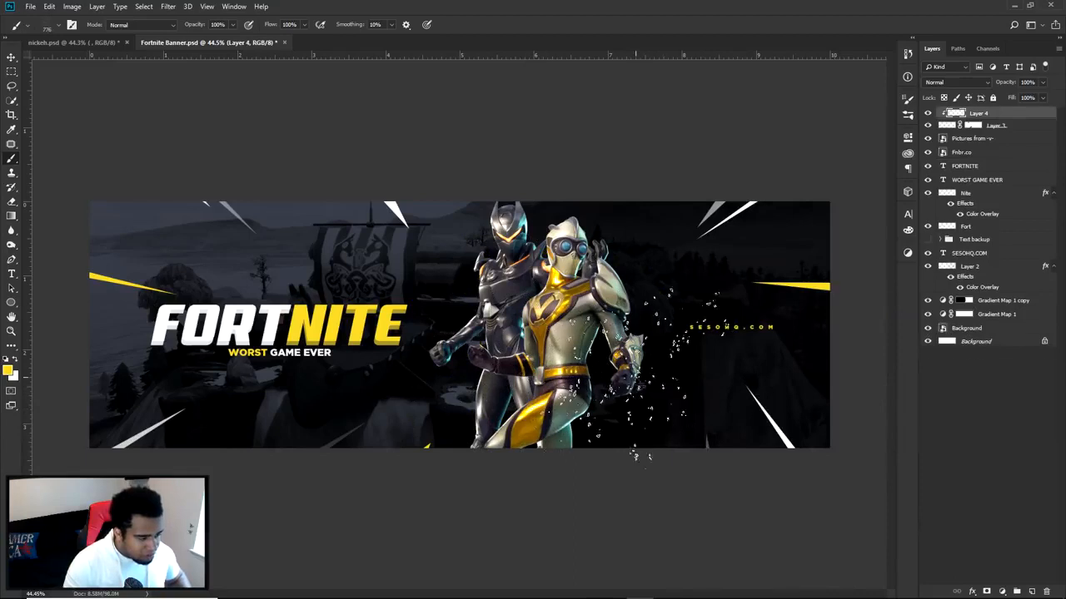
Step: Browse the Volume 2 and Update Volume 2 V3 brush sets and try the 2735 px and 1667 px brushes
right_click(641, 383)
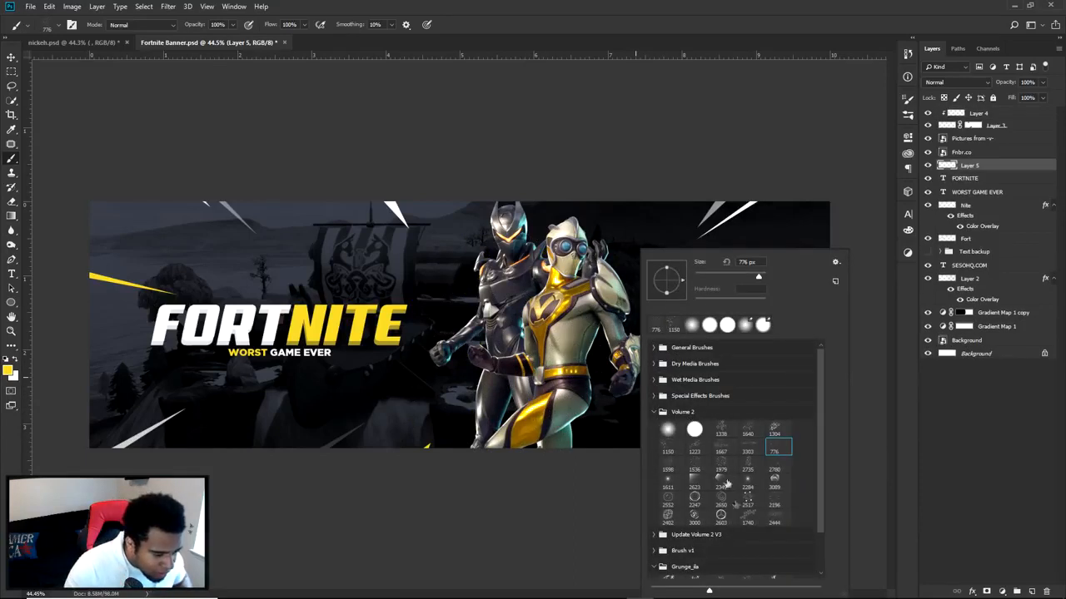
scroll(735, 504, "down", 2)
left_click(654, 499)
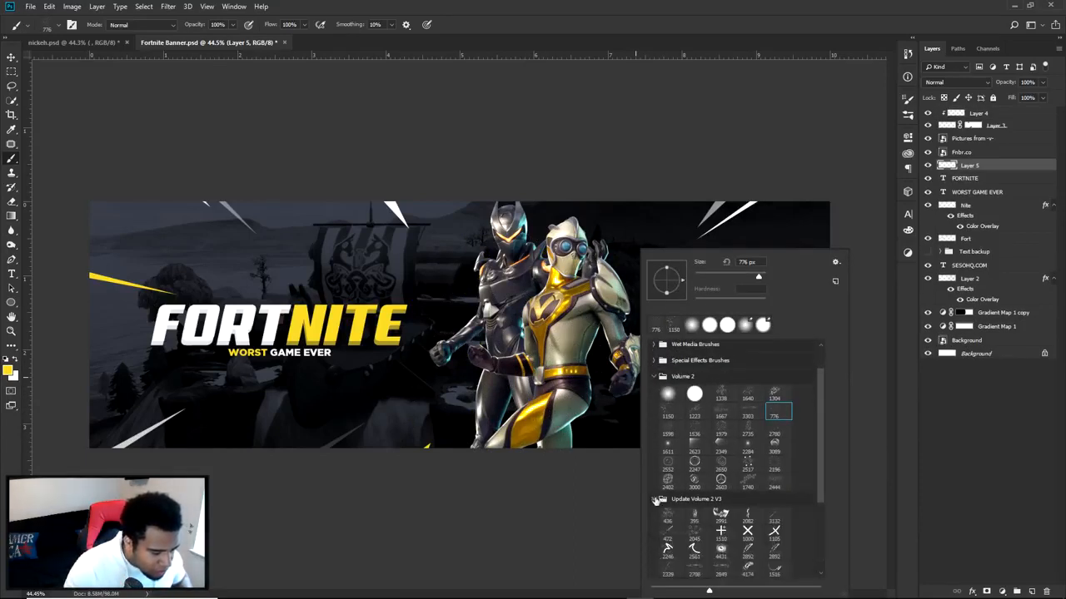
scroll(658, 495, "down", 1)
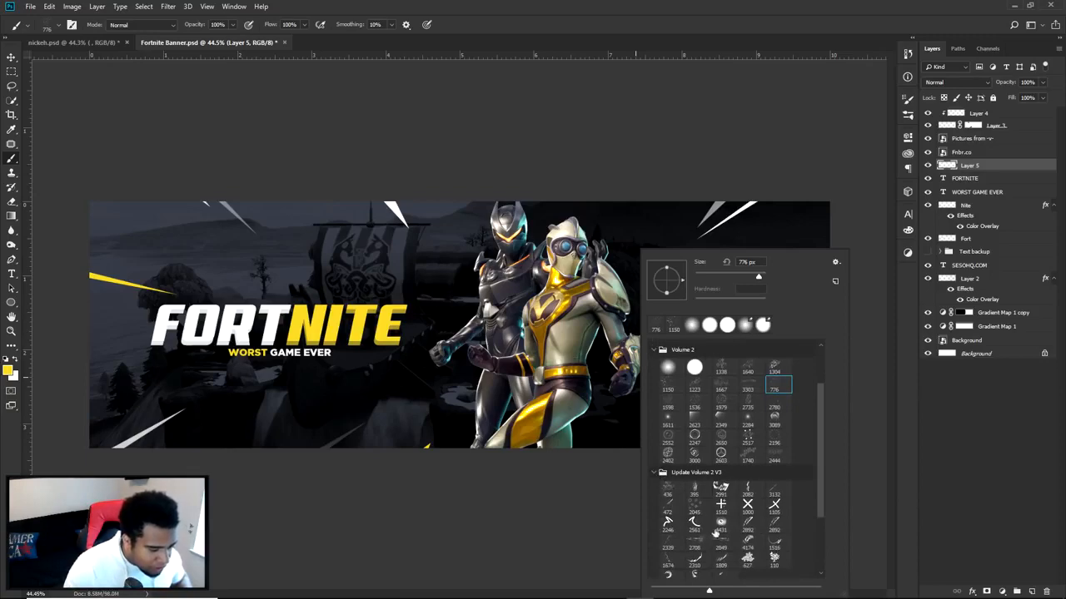
left_click(748, 387)
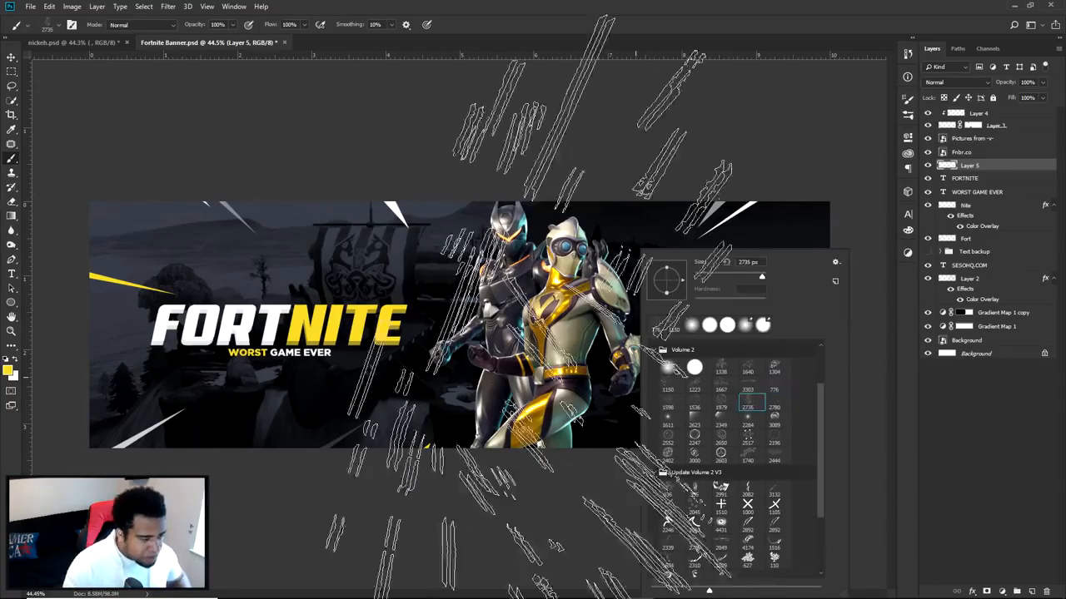
left_click(721, 385)
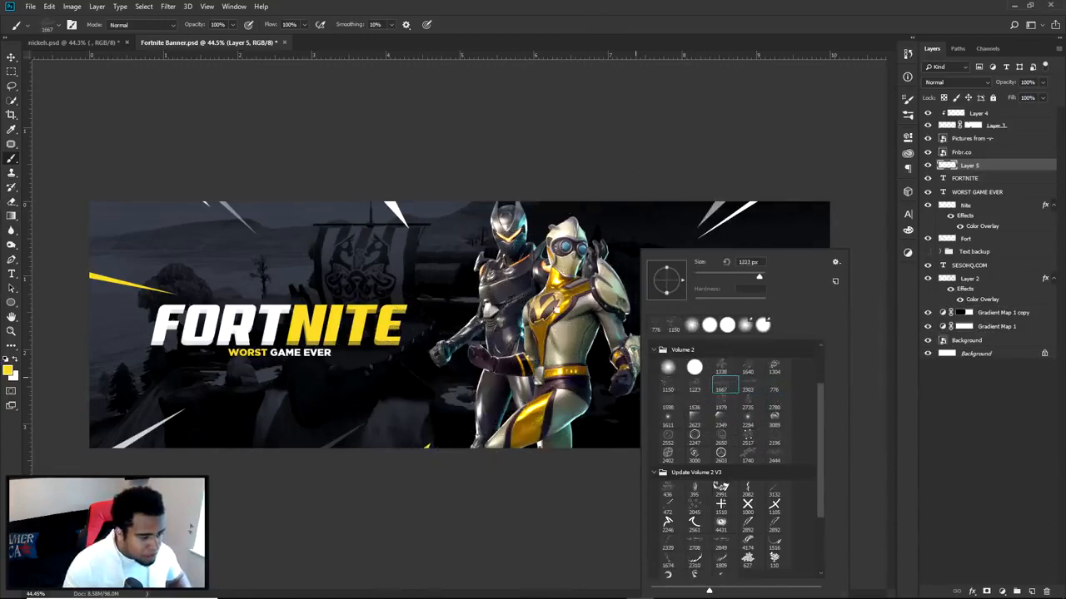
Step: Stamp yellow particles on Layer 5 around both characters with a reduced 1150 px particle brush from the Volume 2 set
left_click(668, 385)
key("bracketleft")
left_click(514, 365)
key("ctrl+z")
key("comma")
left_click(582, 373)
left_click(511, 285)
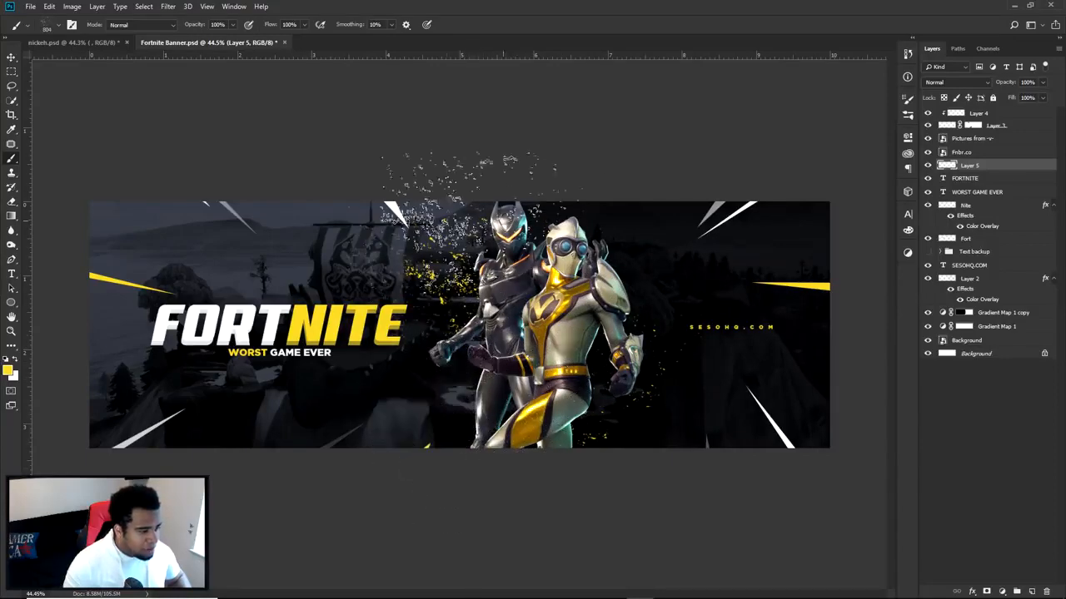
Step: Erase the dense particle clusters beside the dark-armored character and near the front character's leg with a 174 px eraser
scroll(518, 344, "up", 6)
scroll(518, 345, "down", 1)
key("e")
left_click_drag(443, 283, 454, 285)
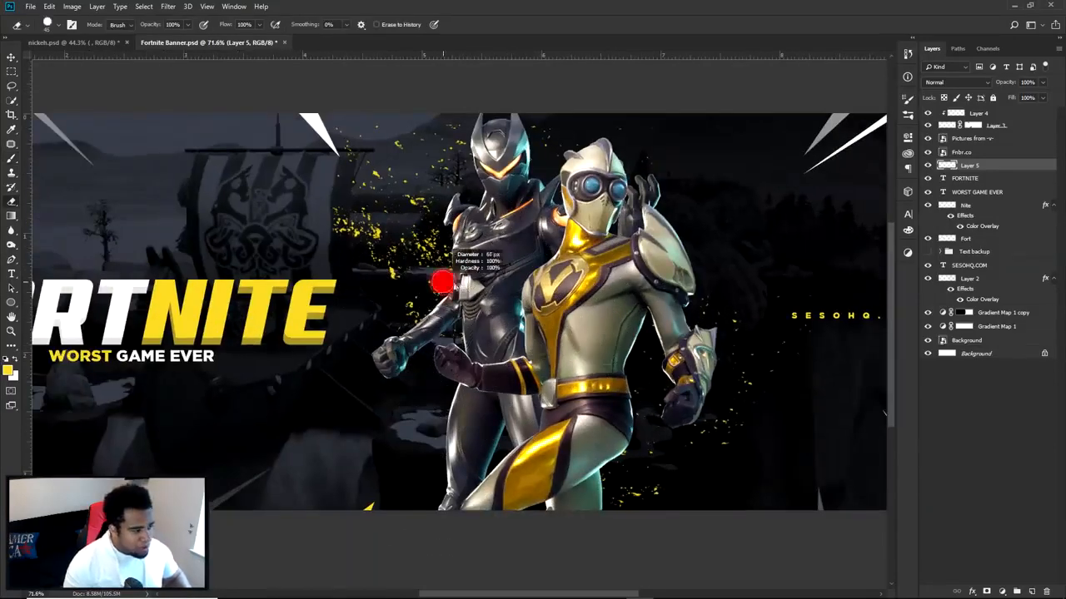
mouse_move(408, 257)
left_mouse_down()
mouse_move(436, 250)
mouse_move(366, 242)
left_mouse_up()
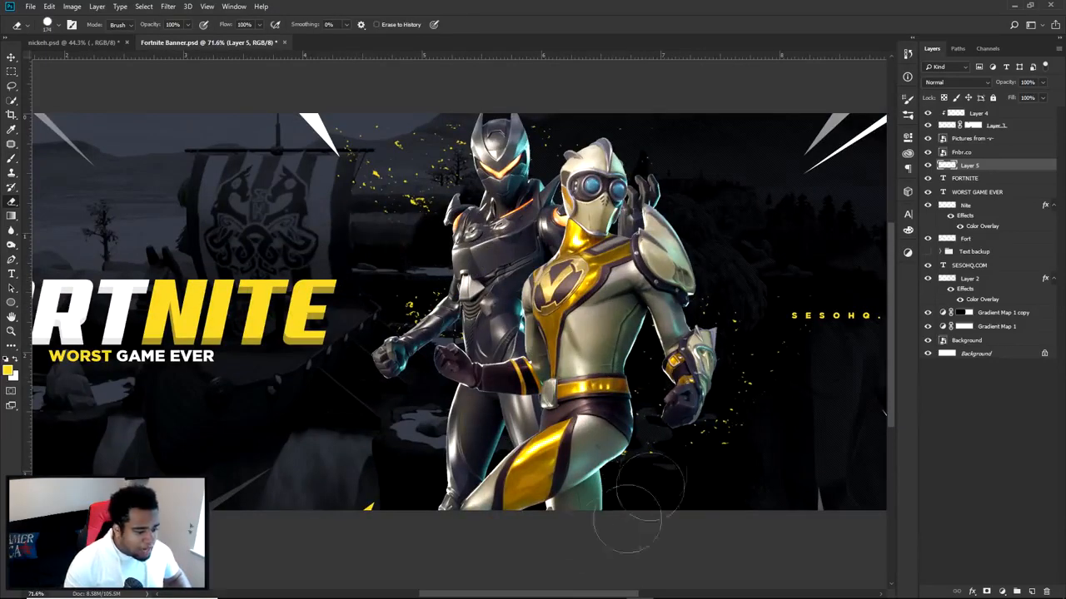
key("ctrl+0")
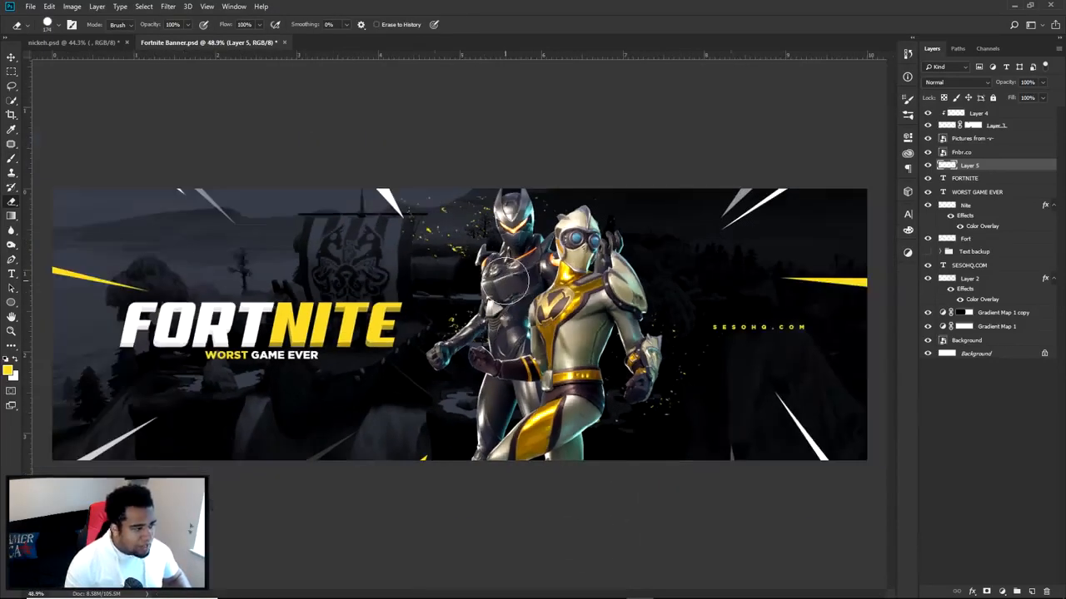
Step: Add an Outer Glow to the particle layer, Layer 5, using color 965e00 and a higher glow opacity
double_click(999, 170)
left_click_drag(434, 210, 917, 202)
left_click(611, 397)
left_click(774, 282)
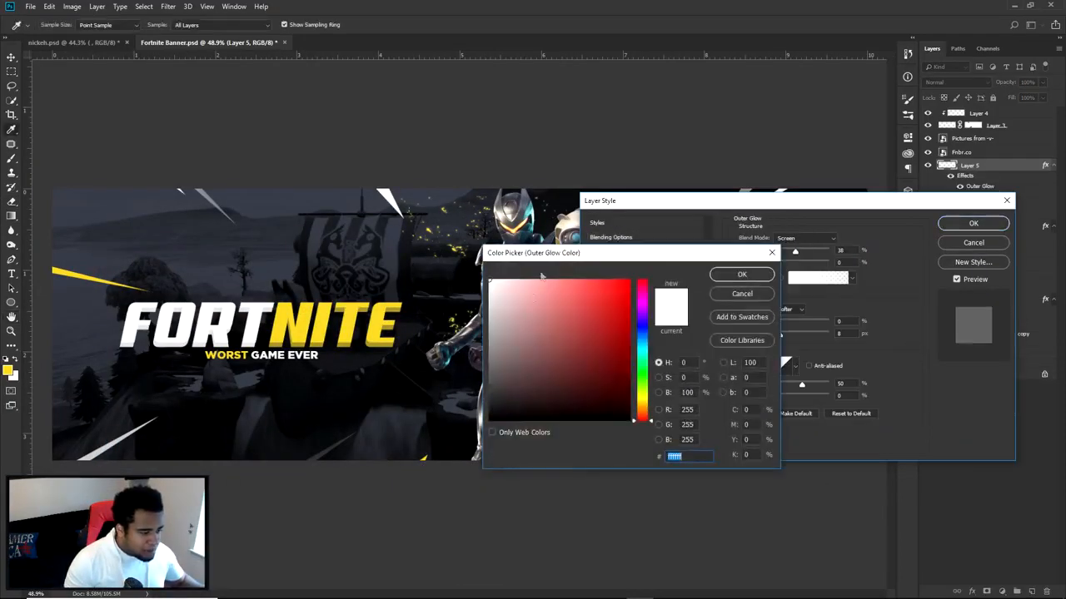
left_click_drag(559, 256, 642, 270)
left_click(567, 308)
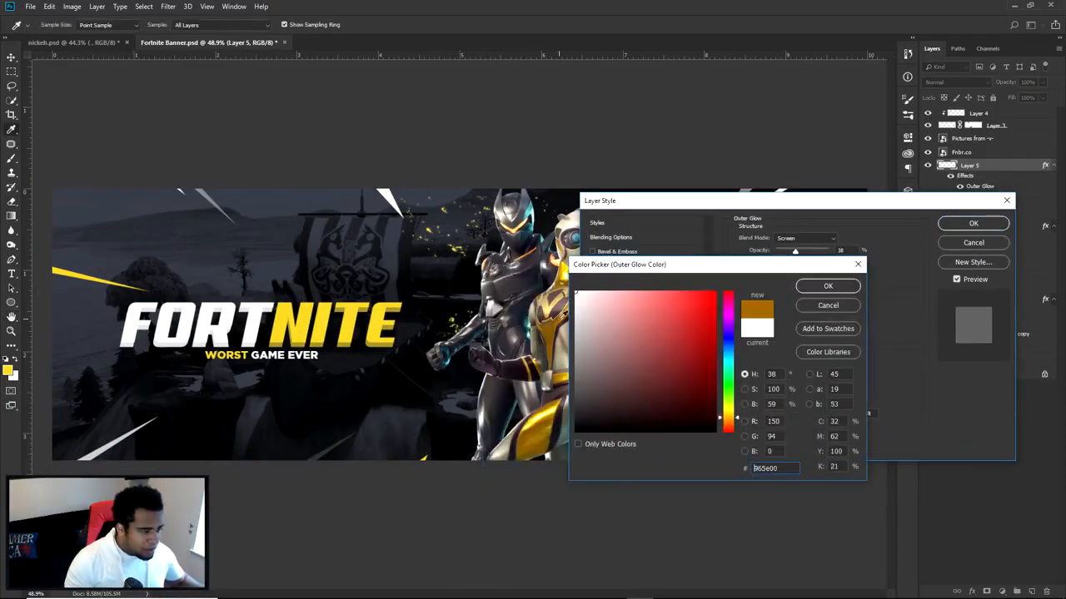
left_click(804, 293)
left_click_drag(803, 254, 827, 250)
left_click(968, 225)
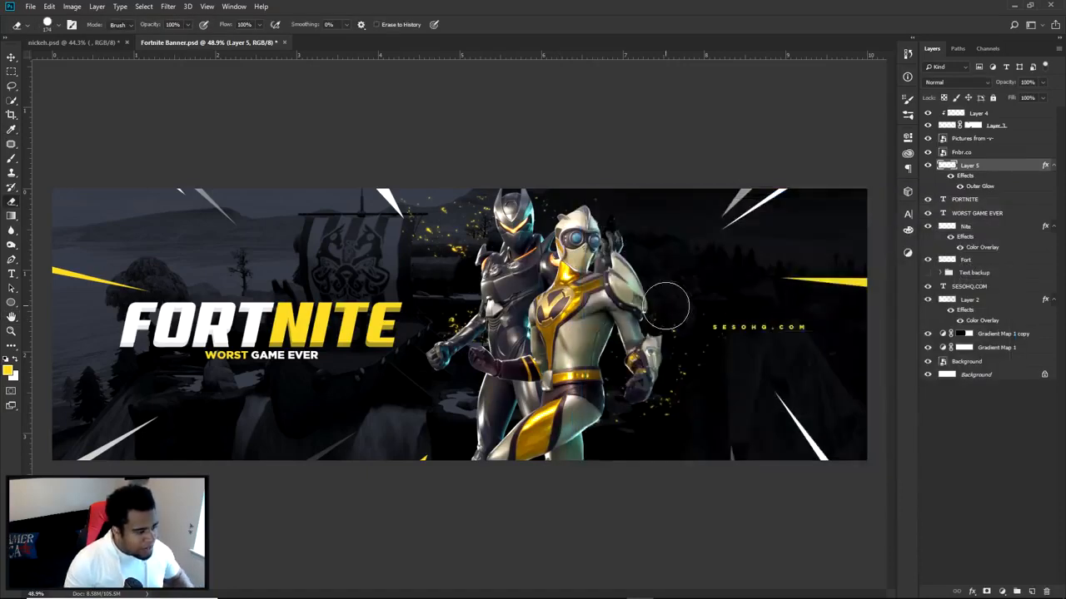
Step: Add a new layer above Layer 4 and set up a large soft round brush for painting on it
scroll(664, 308, "down", 3)
scroll(630, 311, "up", 1)
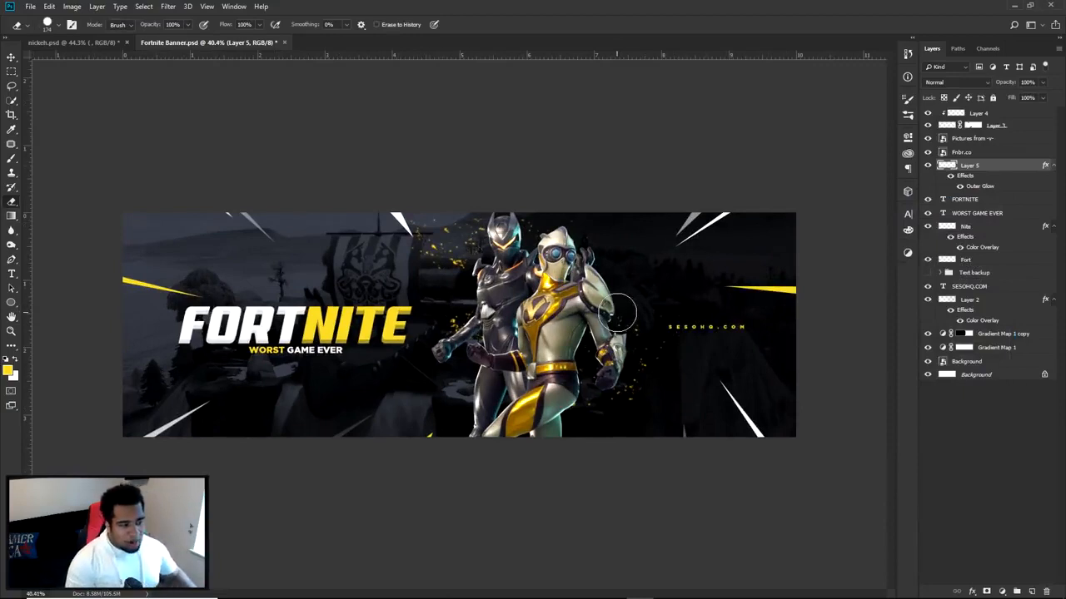
left_click(972, 116)
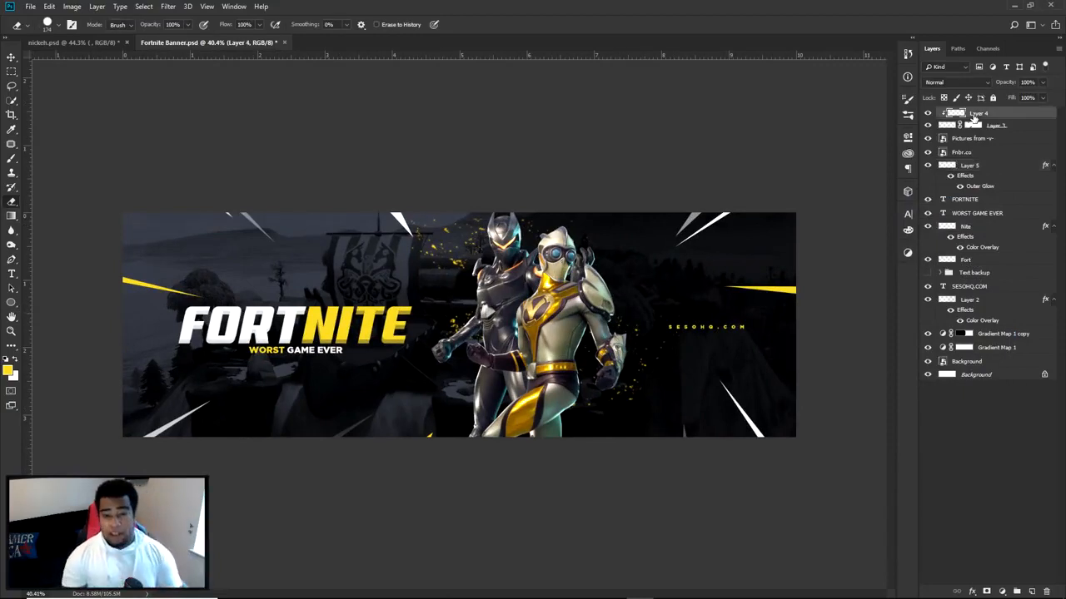
left_click(1031, 591)
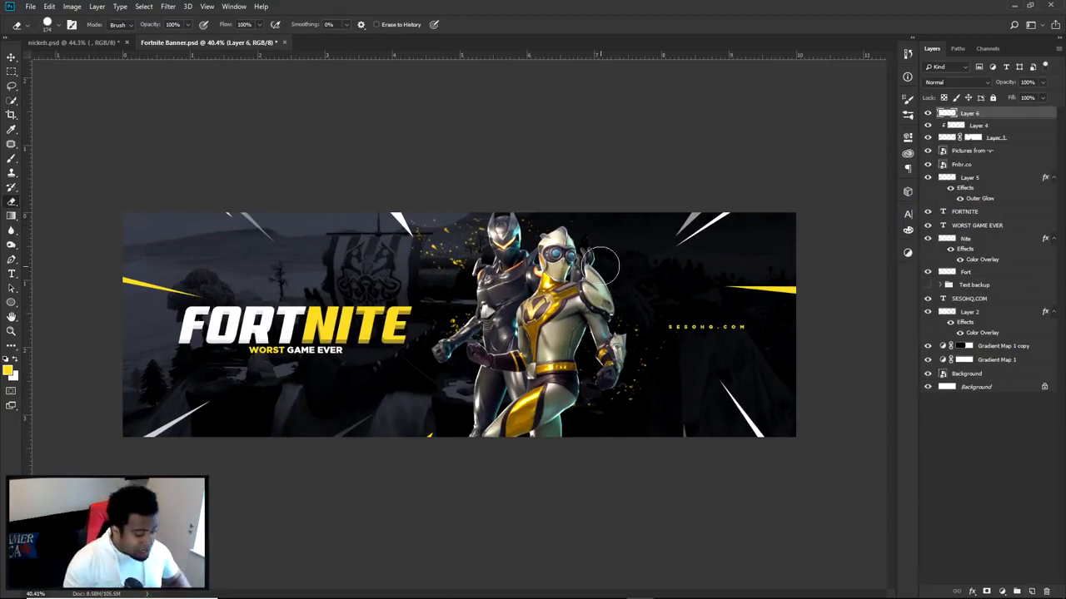
key("b")
right_click(542, 254)
left_click(447, 329)
key("ctrl+z")
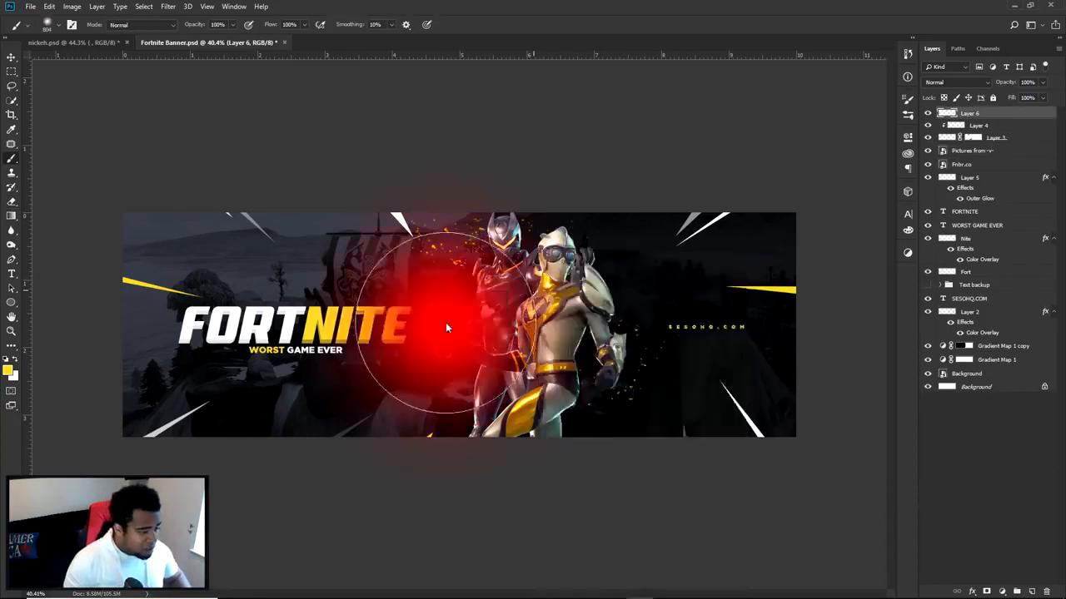
key("[")
key("[")
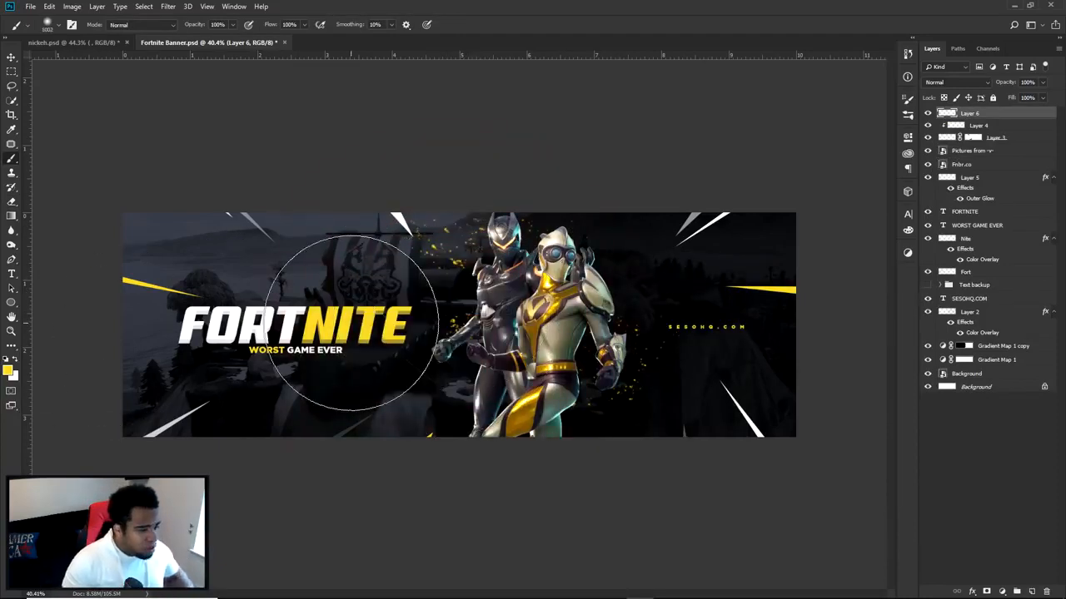
Step: Sample a dark gold from the front character and paint soft glows over the characters, the title and the banner's outer corners
left_click(569, 295)
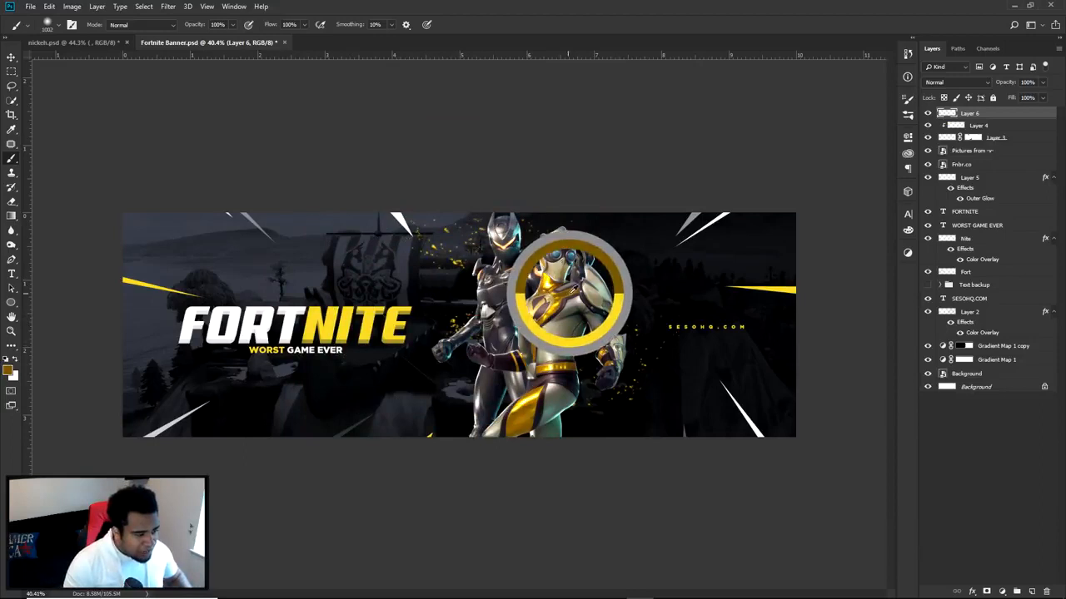
key("ctrl+z")
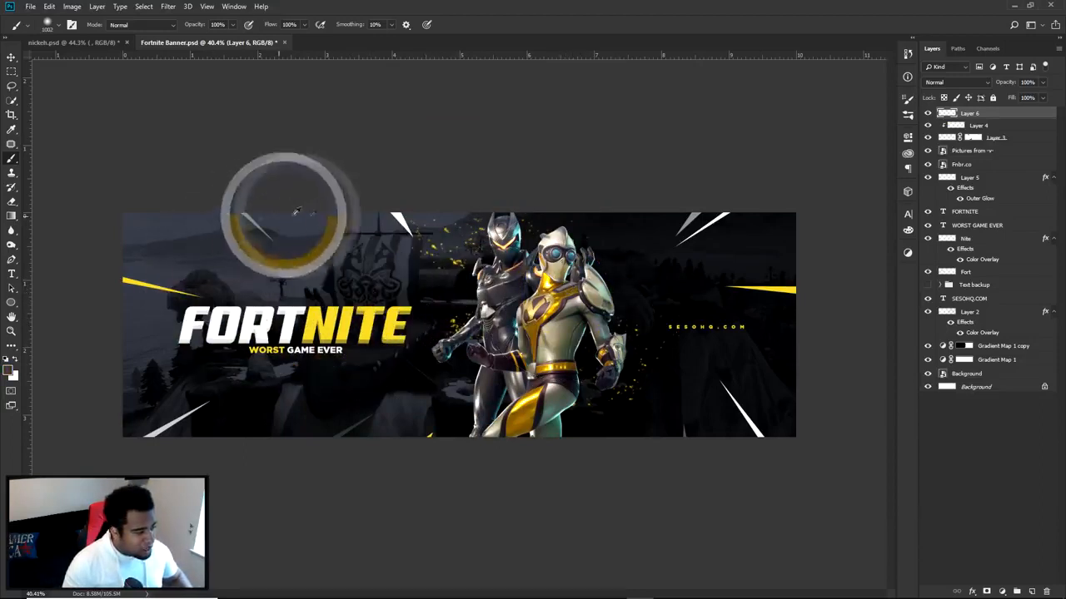
left_click(574, 293, "alt")
right_click(461, 326, "alt")
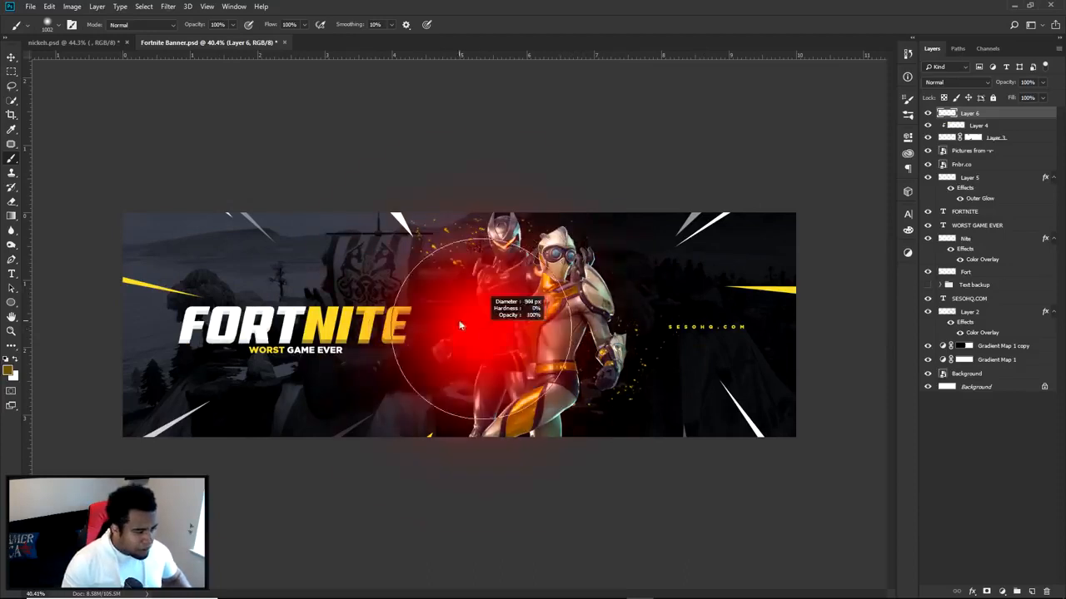
left_click(541, 291)
left_click(330, 340)
right_click(606, 393, "alt")
left_click(795, 493)
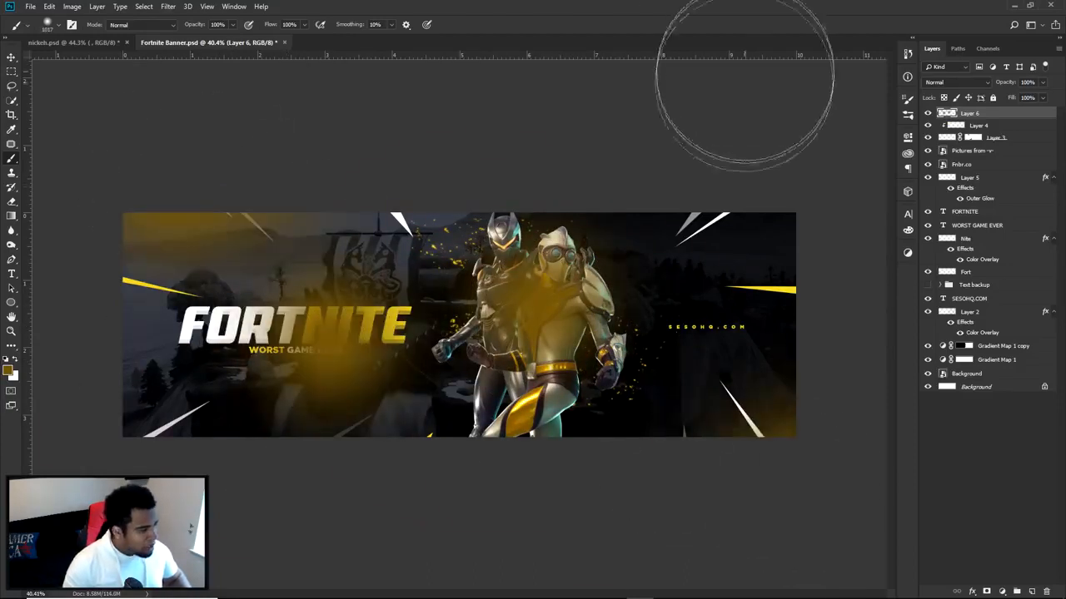
Step: Set the glow layer's blend mode to Linear Dodge (Add) and its opacity to 57%
left_click(957, 81)
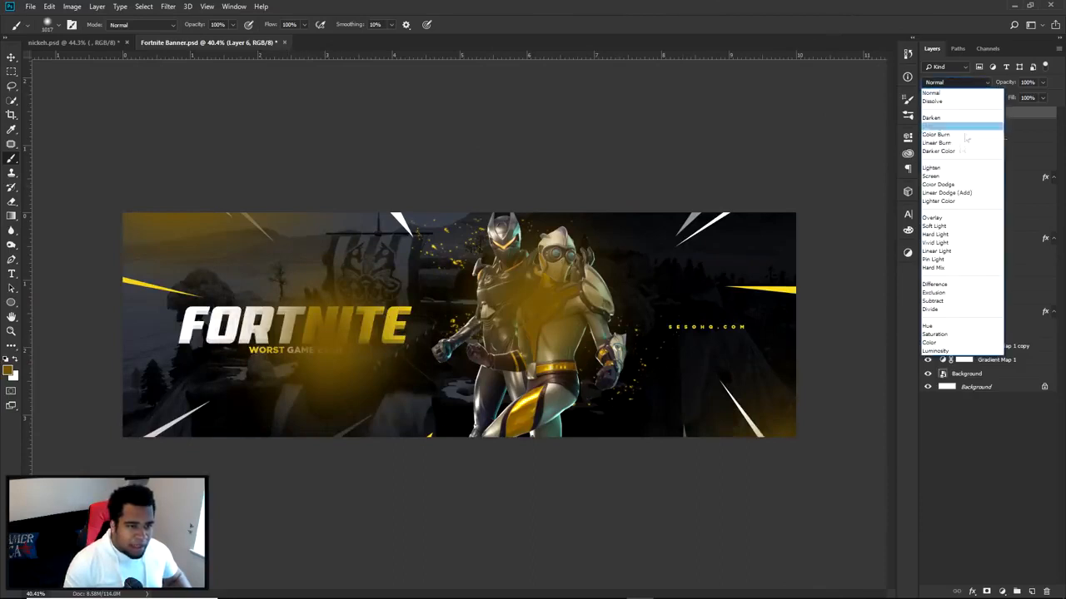
left_click(947, 193)
left_click_drag(1040, 95, 1018, 97)
Step: Erase the glow from the banner's upper-left corner and trim it below the tagline with a large soft eraser
key("e")
mouse_move(222, 229)
left_mouse_down()
mouse_move(288, 236)
mouse_move(333, 145)
mouse_move(30, 229)
left_mouse_up()
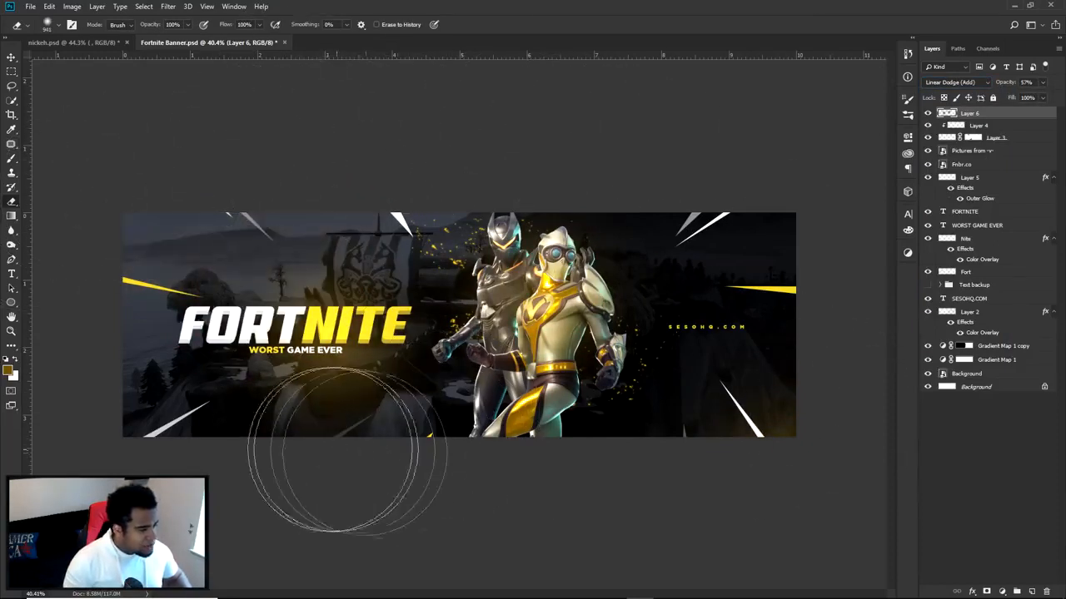
key("v")
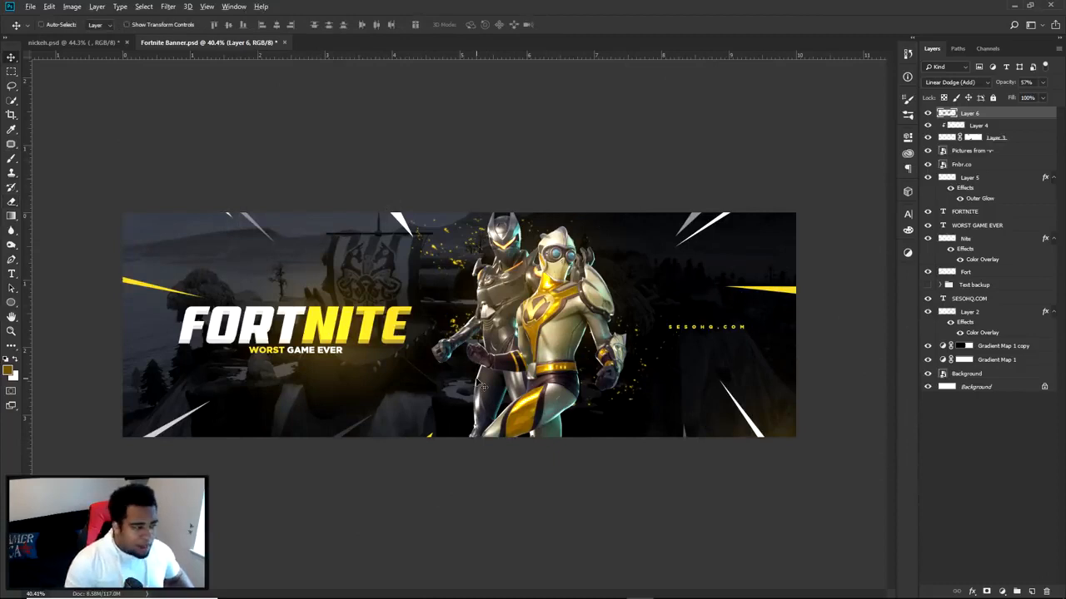
Step: Duplicate all layers from Layer 6 down to Background and merge the copies into one layer
scroll(476, 373, "down", 1)
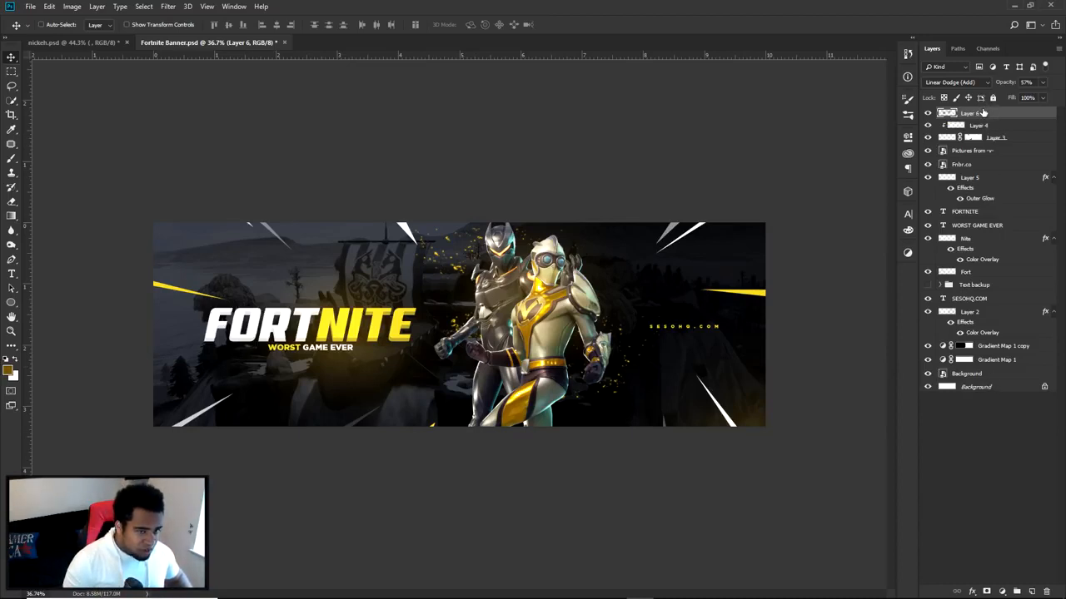
left_click(1006, 389, "shift")
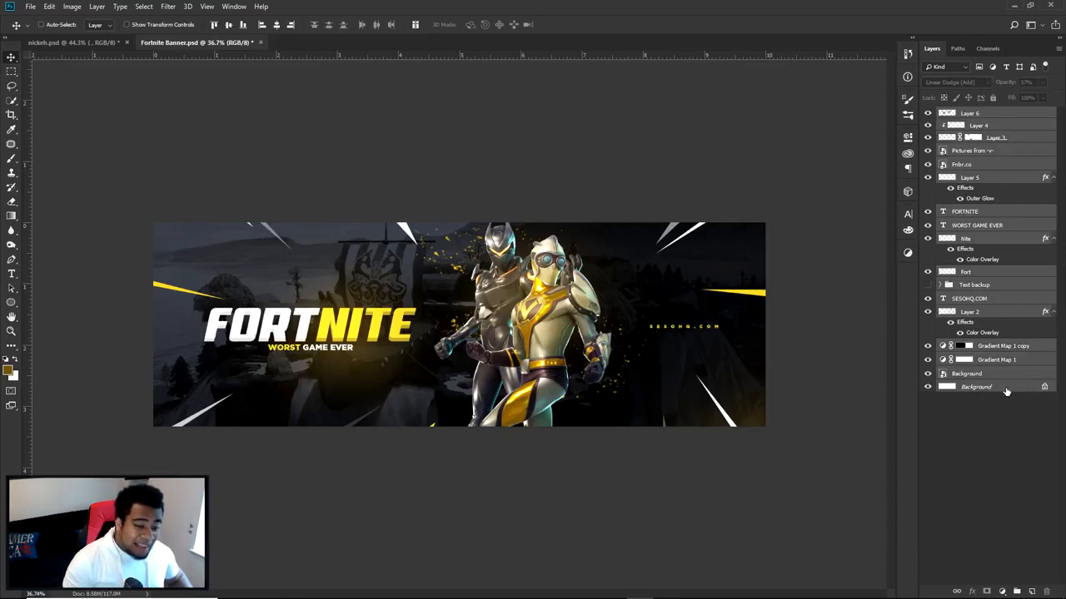
key("ctrl+j")
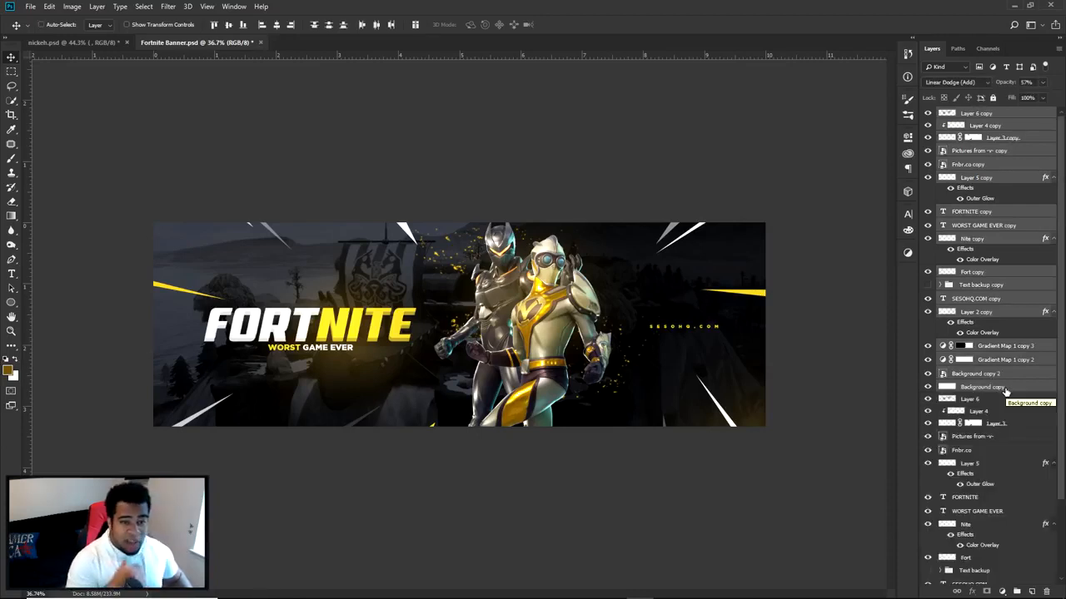
key("ctrl")
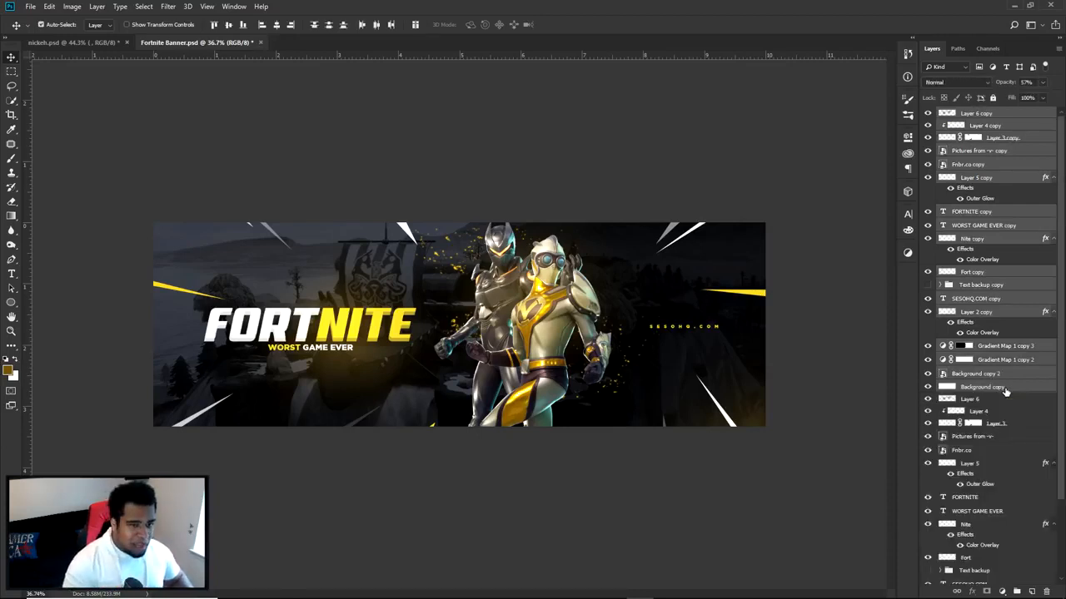
key("ctrl+e")
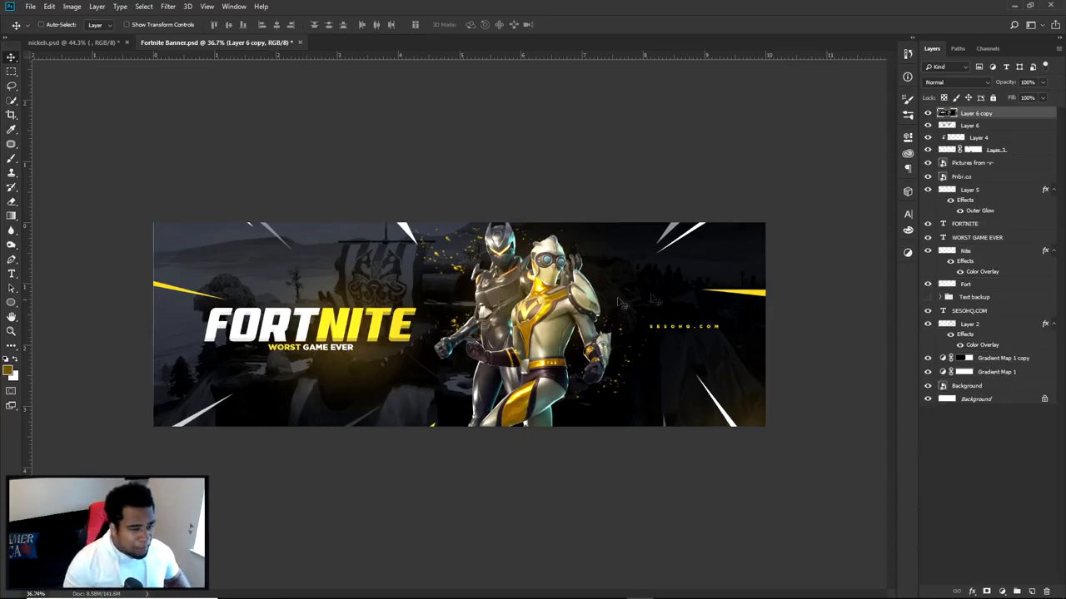
Step: Check the merged copy by toggling its visibility and moving it, and undo the move
left_click(927, 112)
left_click(926, 113)
left_click_drag(560, 265, 533, 285)
key("ctrl+z")
Step: Apply the Filter Gallery's Paint Daubs to the merged layer with brush size 1, sharpness 1 and the Simple brush type
left_click(168, 6)
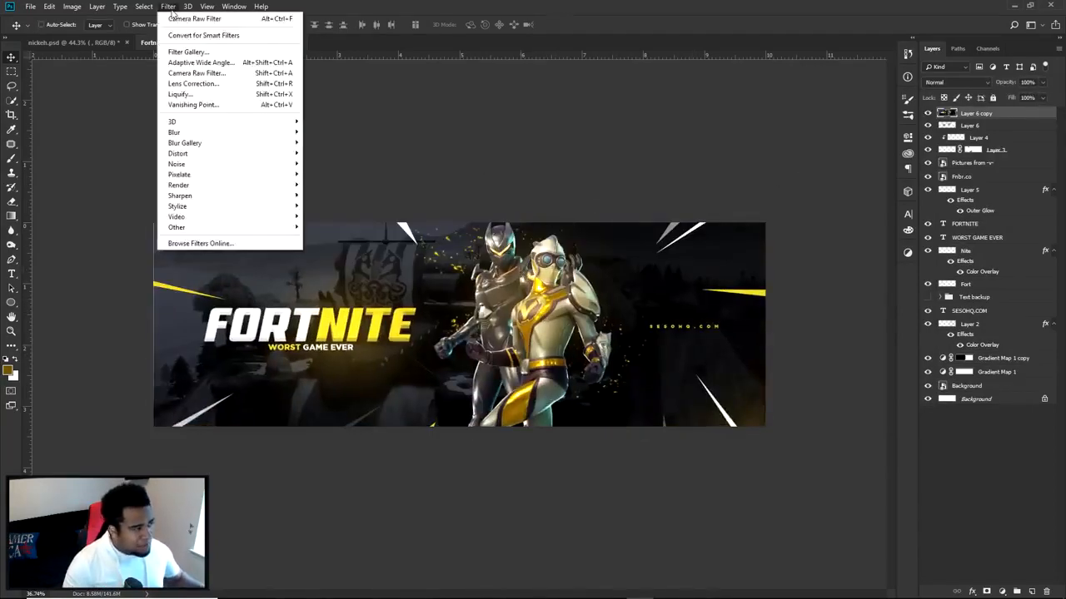
left_click(198, 53)
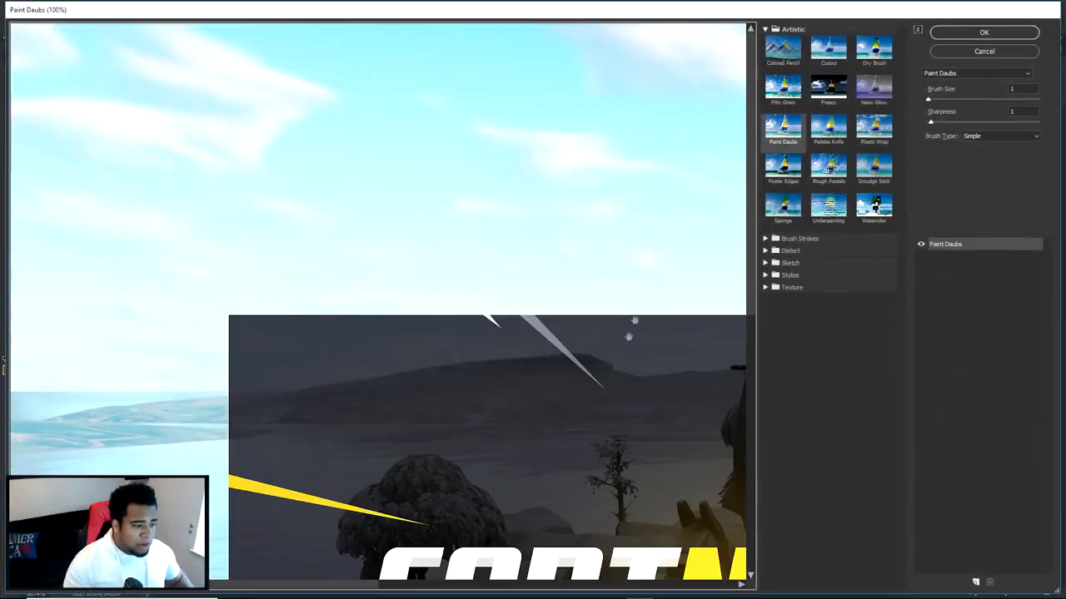
left_click_drag(629, 337, 358, 109)
left_click_drag(572, 248, 336, 219)
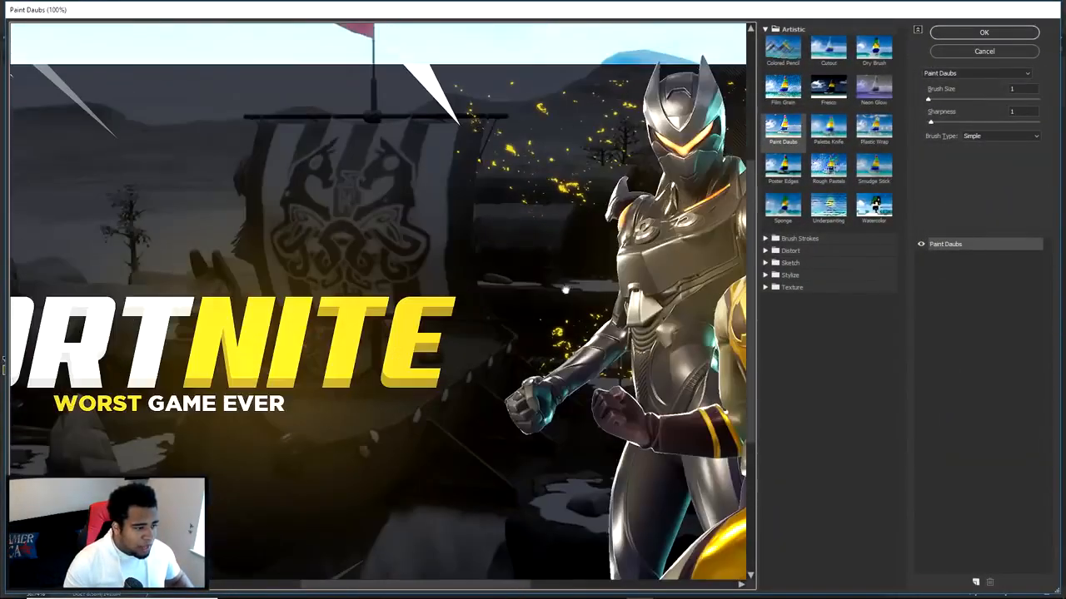
left_click_drag(566, 291, 378, 260)
left_click(966, 34)
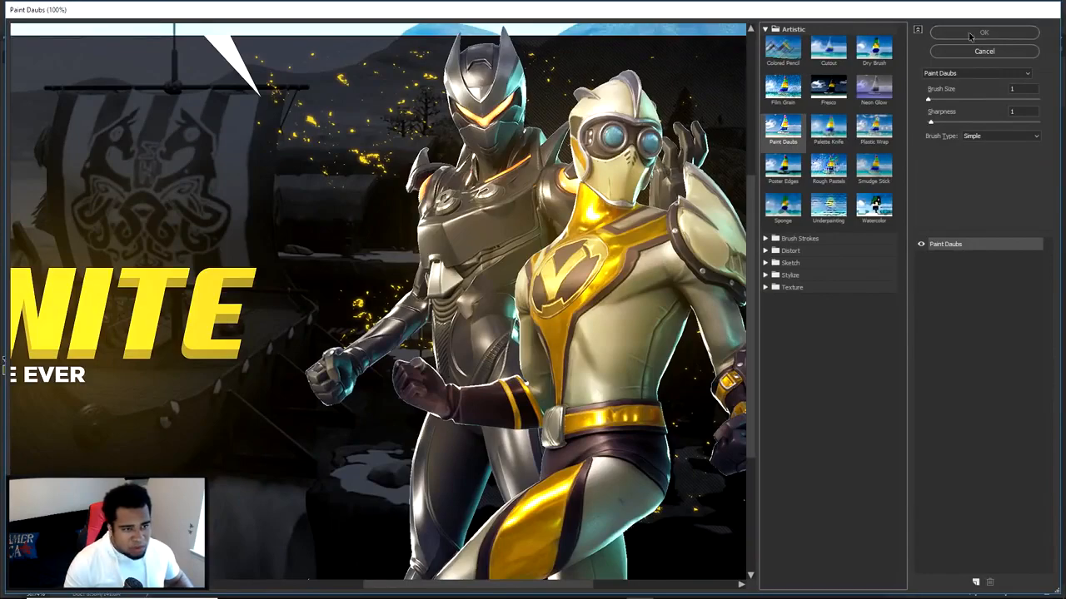
Step: Compare the filtered merged copy with the original layers by inspecting the characters up close and toggling the copy's visibility
scroll(504, 269, "up", 4)
scroll(504, 269, "down", 3)
scroll(504, 269, "up", 5)
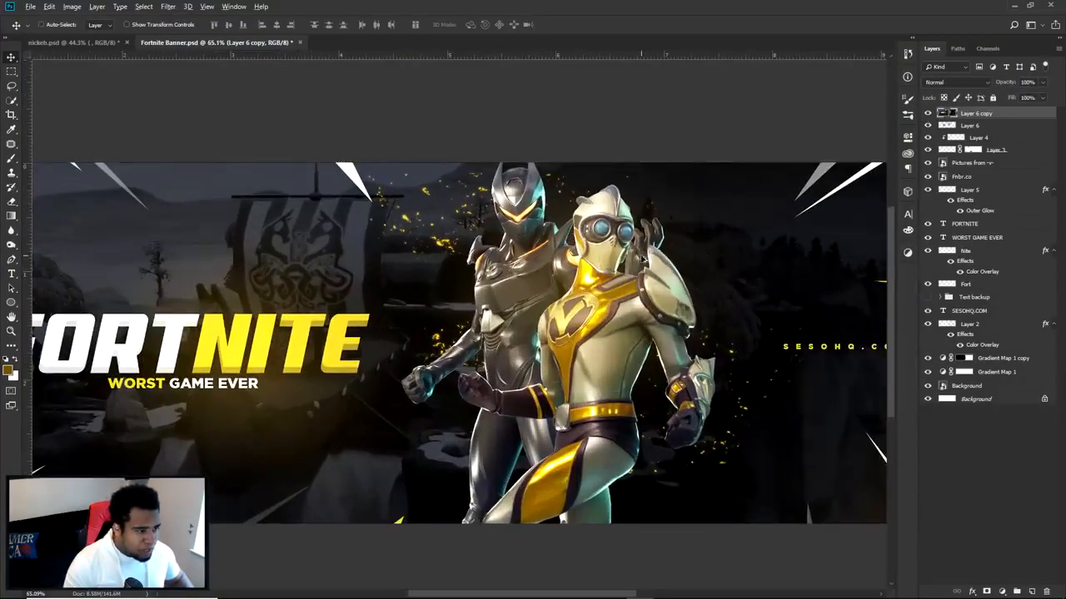
scroll(644, 260, "down", 2)
scroll(660, 243, "up", 6)
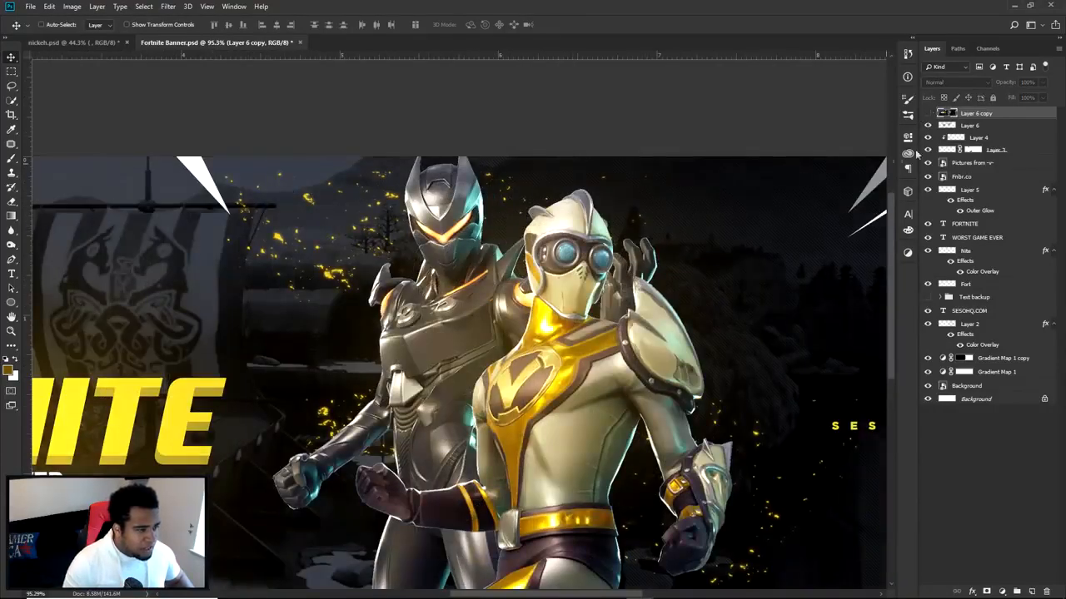
scroll(706, 293, "down", 7)
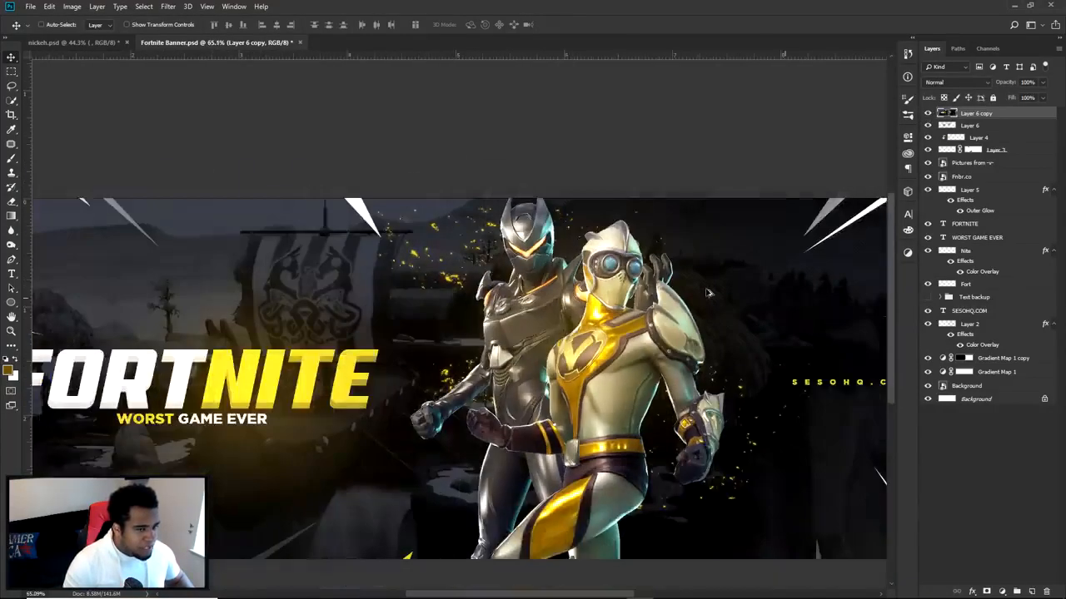
scroll(706, 293, "down", 1)
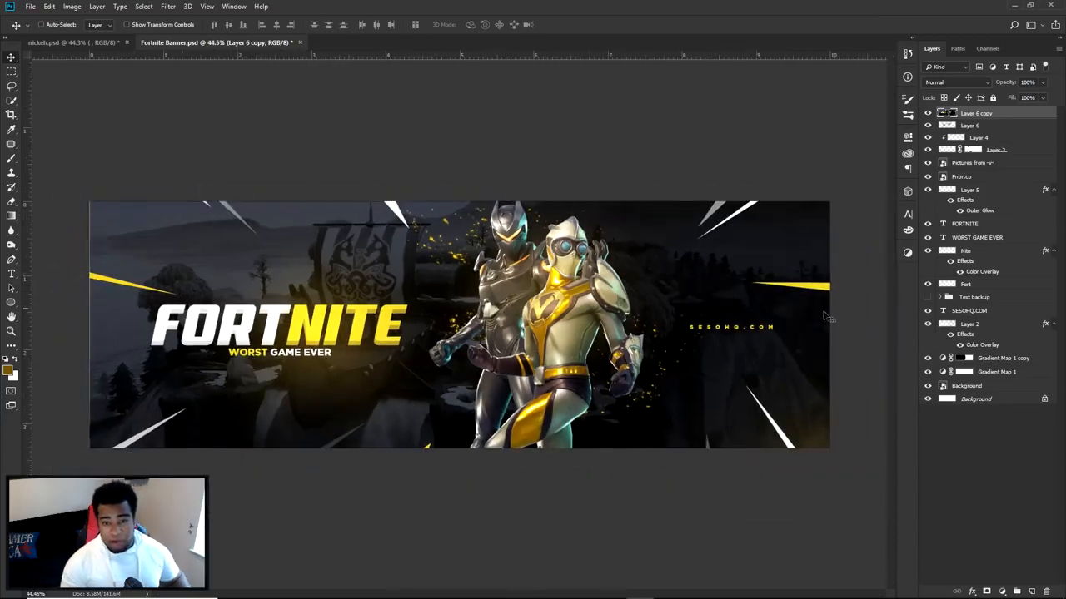
left_click(928, 113)
left_click(928, 113)
Step: Convert the merged layer to a smart object and apply the Camera Raw Filter with Highlights -40 and Contrast -28
right_click(974, 113)
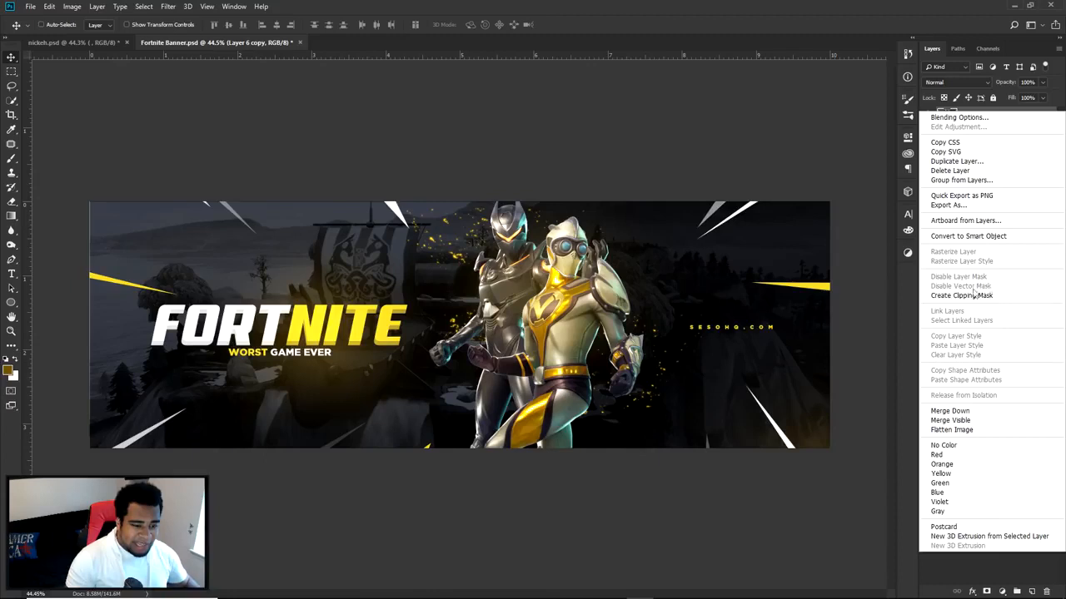
left_click(969, 238)
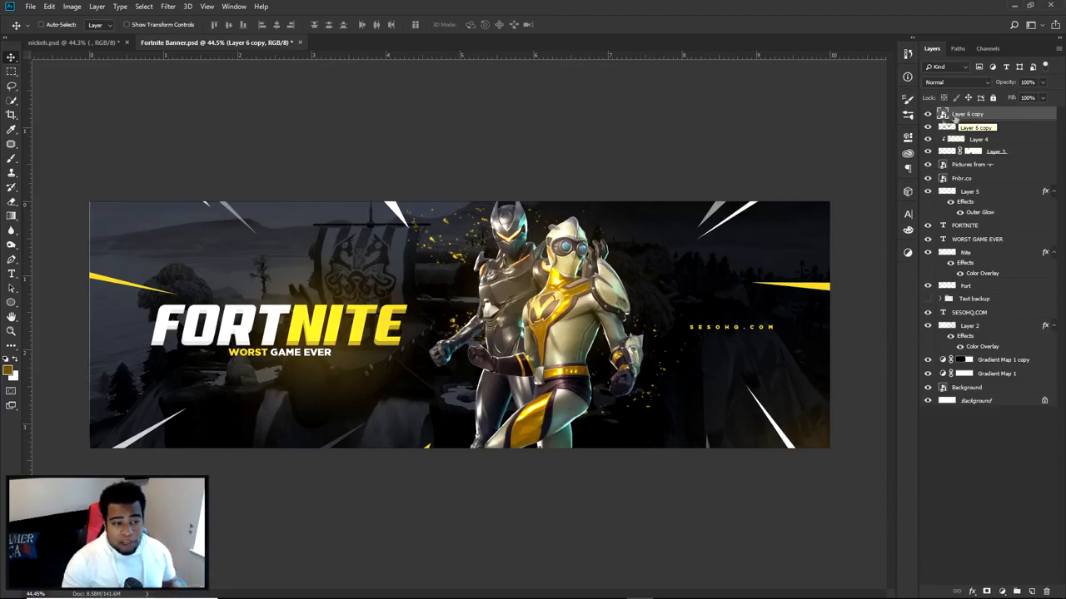
left_click(168, 7)
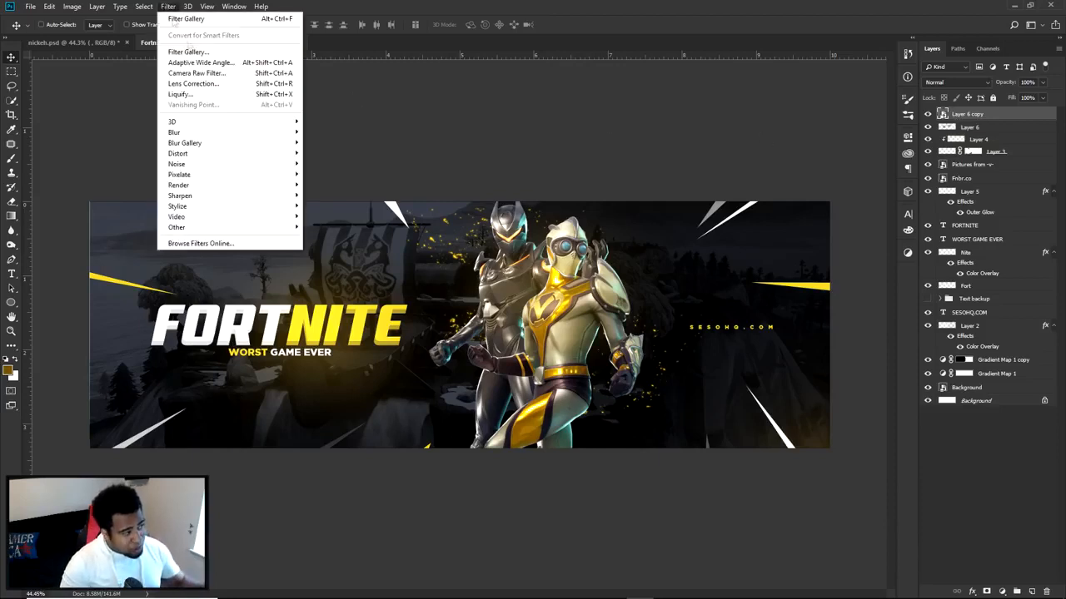
left_click(203, 73)
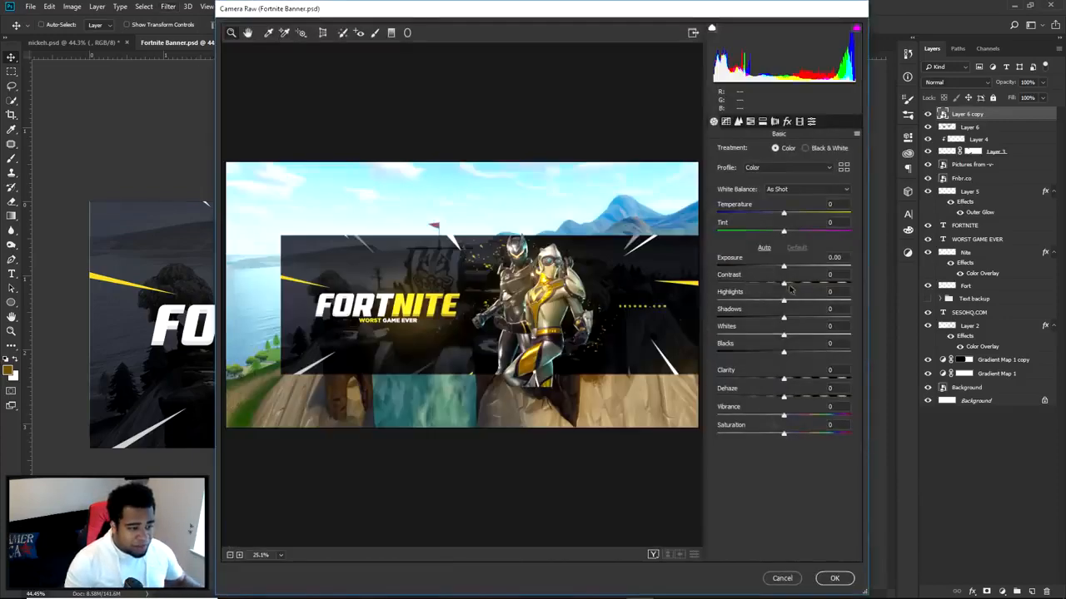
left_click_drag(784, 300, 757, 299)
left_click(749, 284)
left_click(834, 578)
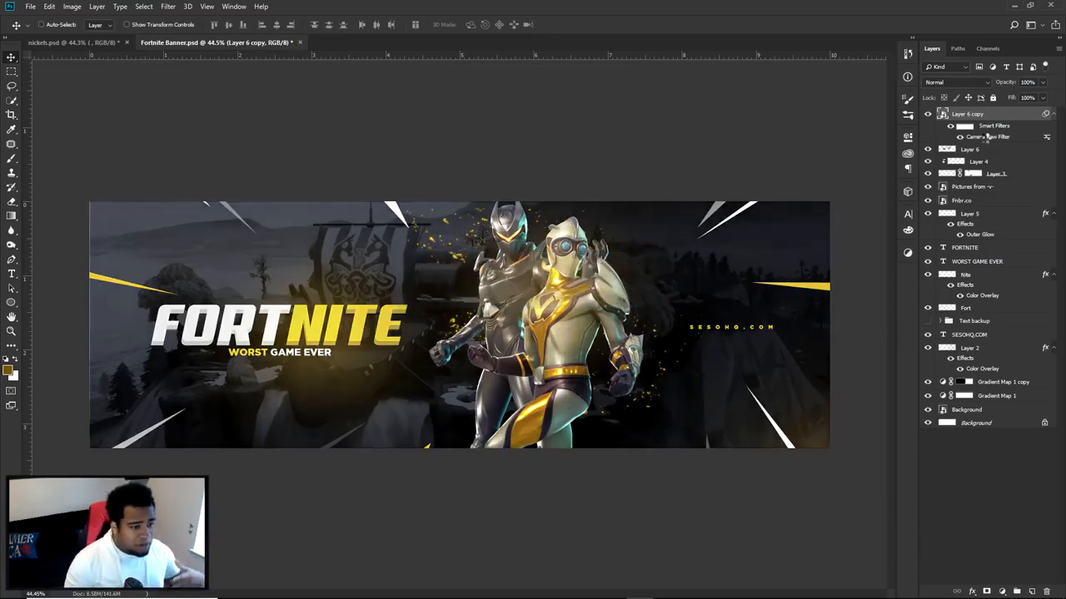
Step: Reset the layer's Camera Raw smart filter to defaults and set Clarity +13, Vibrance +35, Shadows -18, Whites +19 and Highlights +15
double_click(986, 138)
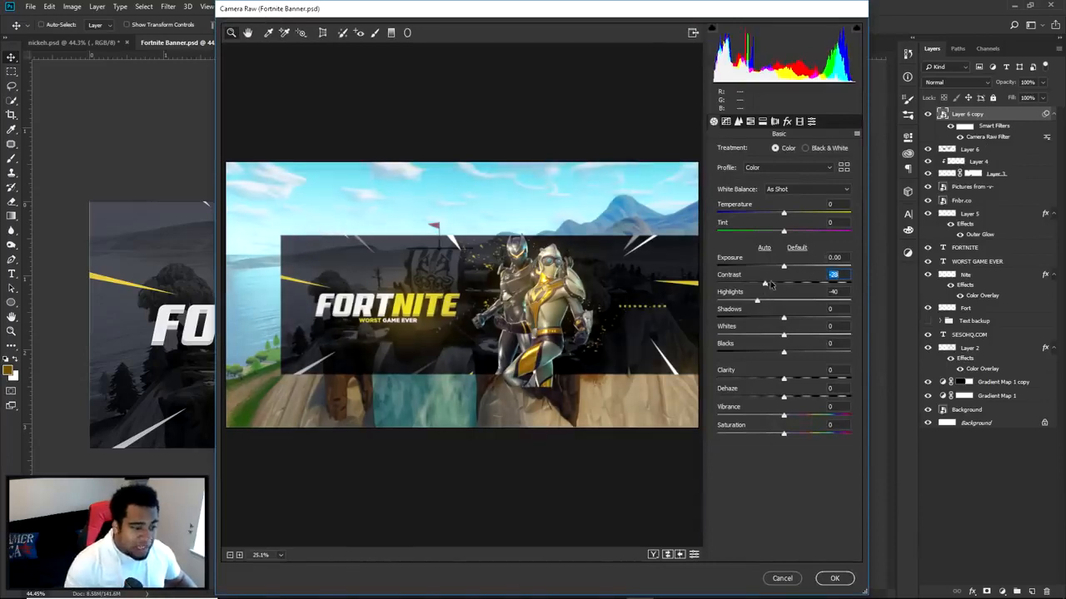
left_click(796, 248)
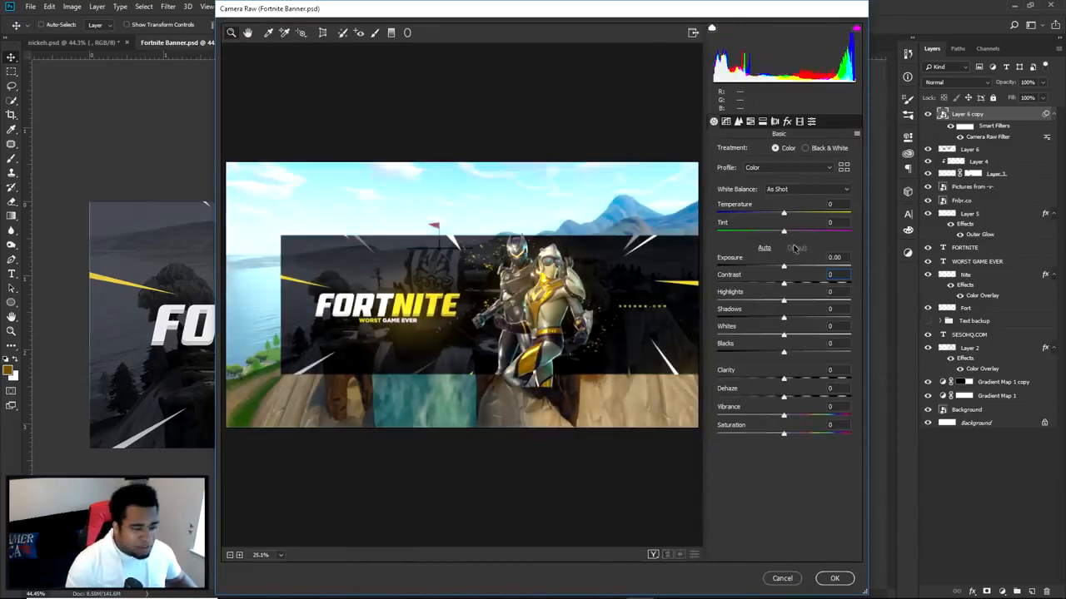
left_click(514, 273)
left_click(531, 285)
left_click_drag(785, 380, 796, 380)
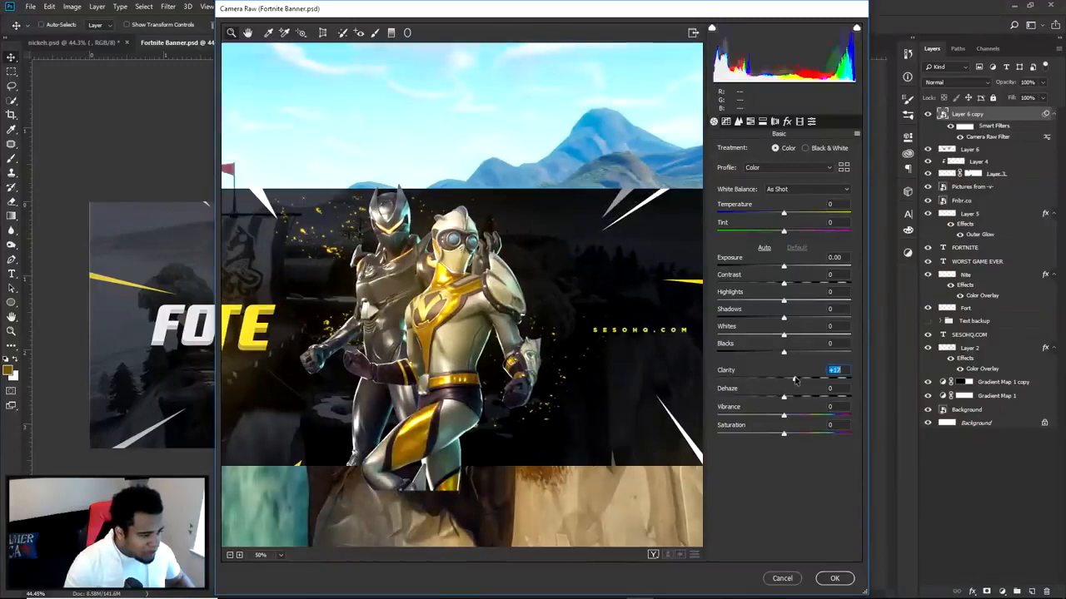
left_click_drag(792, 383, 812, 426)
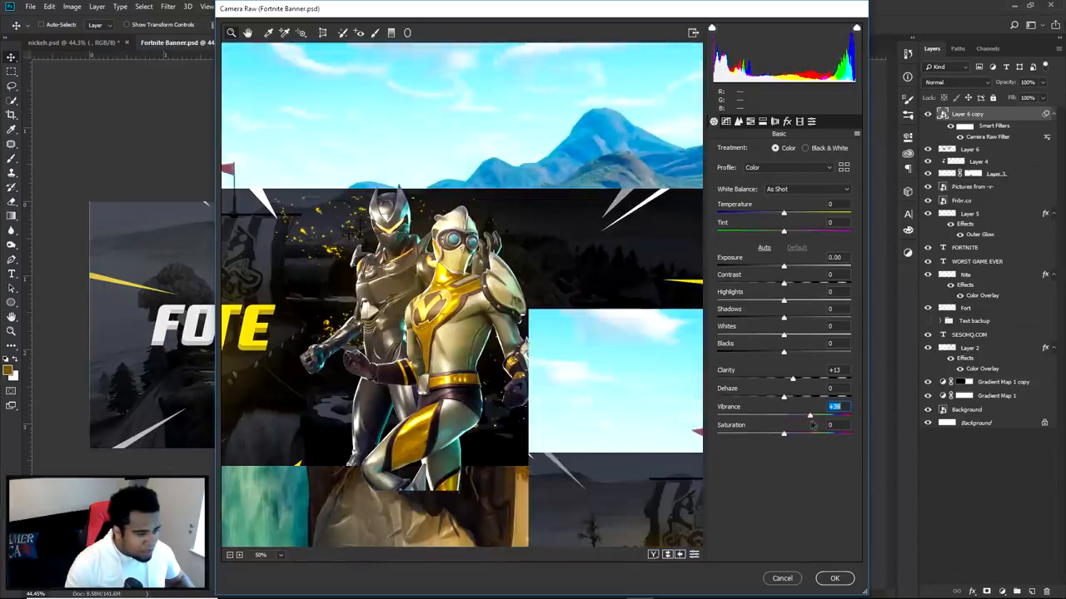
left_click_drag(784, 318, 792, 341)
left_click_drag(784, 301, 793, 301)
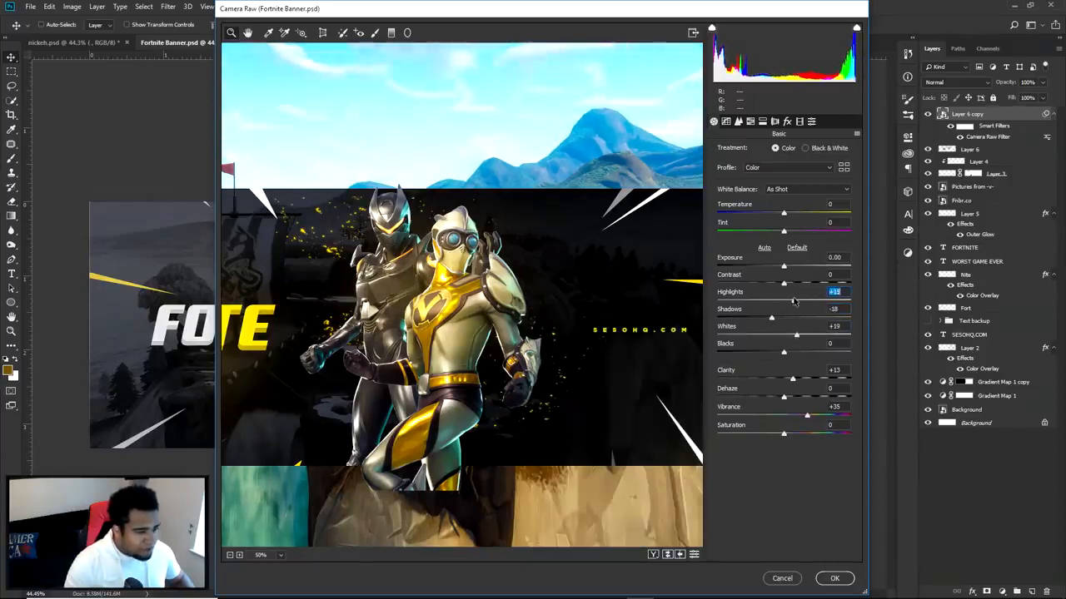
Step: Try Temperature -4 and Tint +23, set both back to 0 and apply the Camera Raw adjustments
left_click_drag(782, 215, 799, 232)
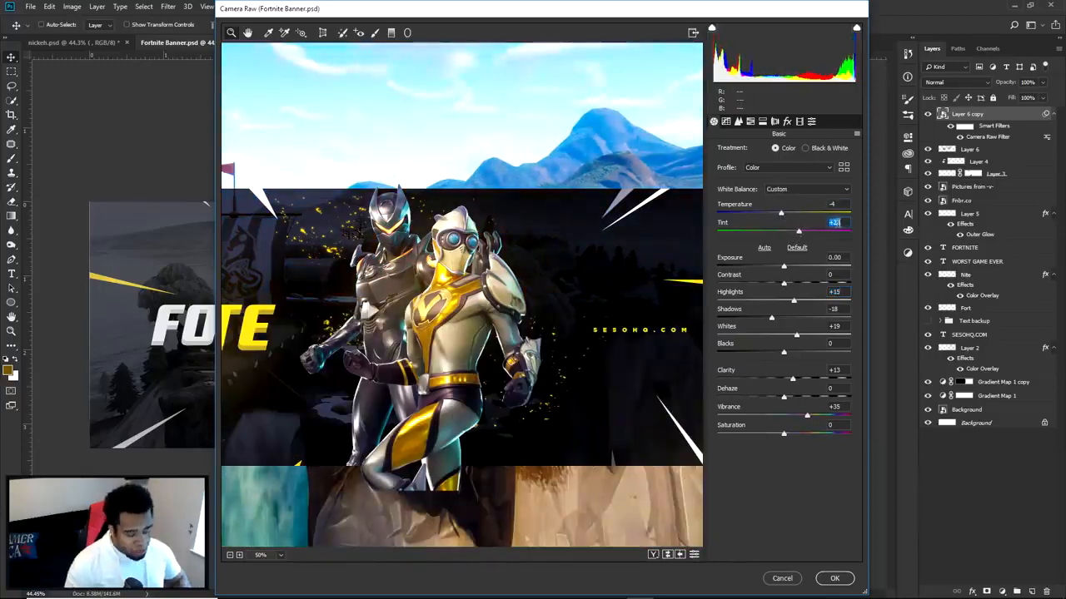
type("0")
left_click_drag(842, 204, 828, 205)
type("0")
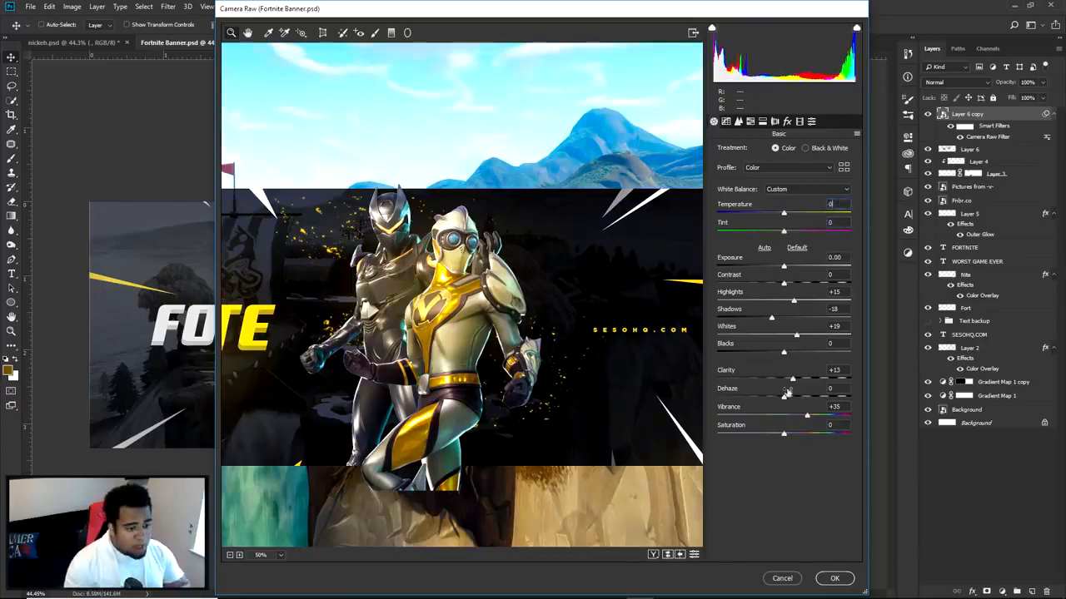
left_click(831, 577)
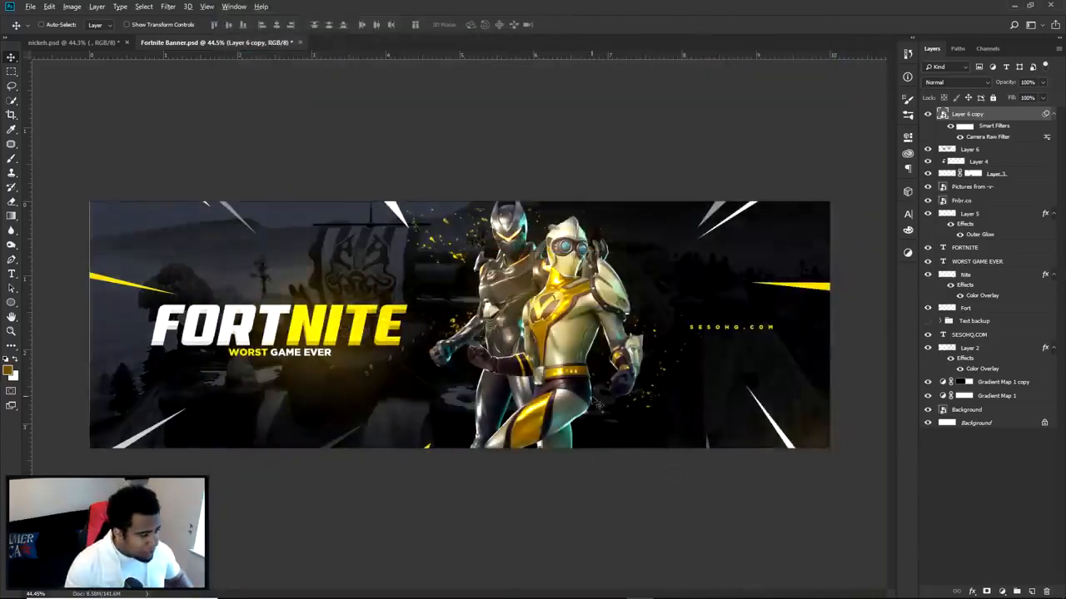